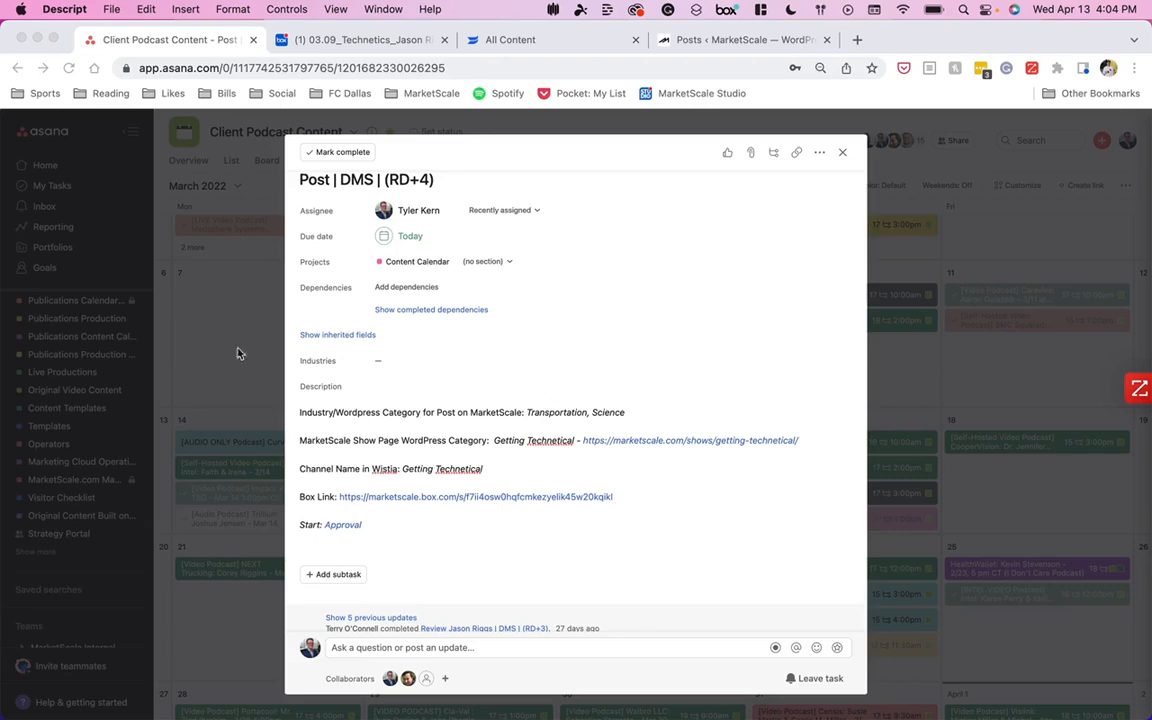
Start a new blank post from the WordPress Posts list.
scroll(406, 327, up, 2)
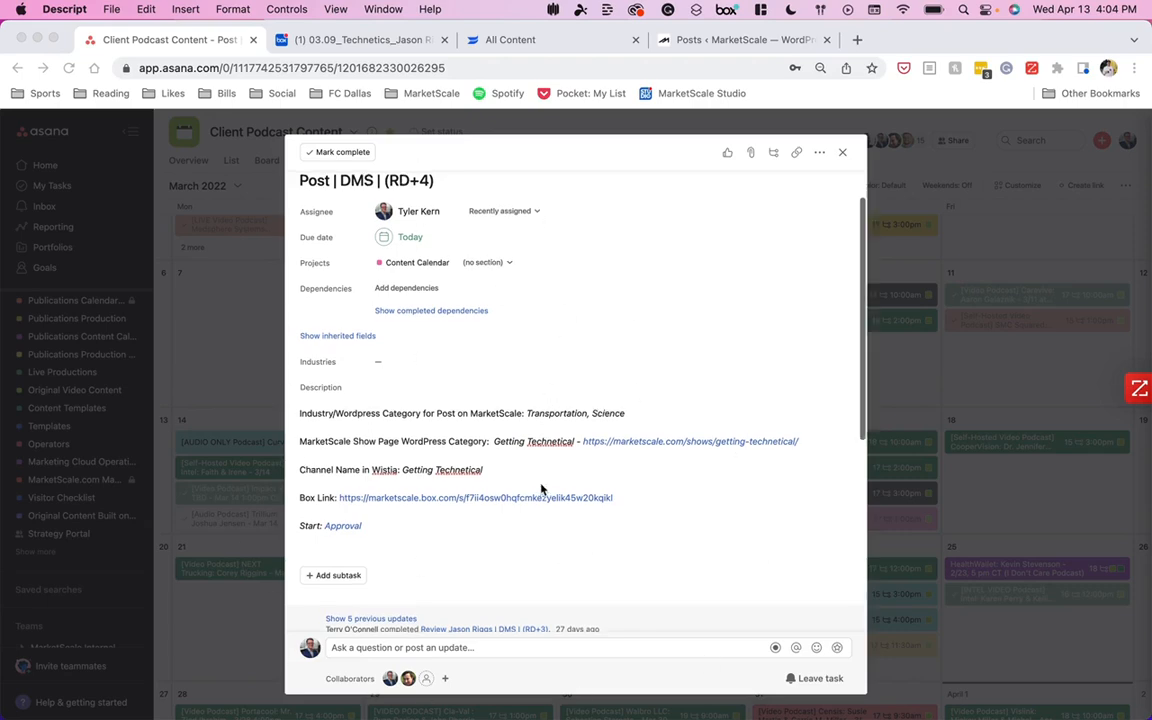
scroll(475, 496, down, 1)
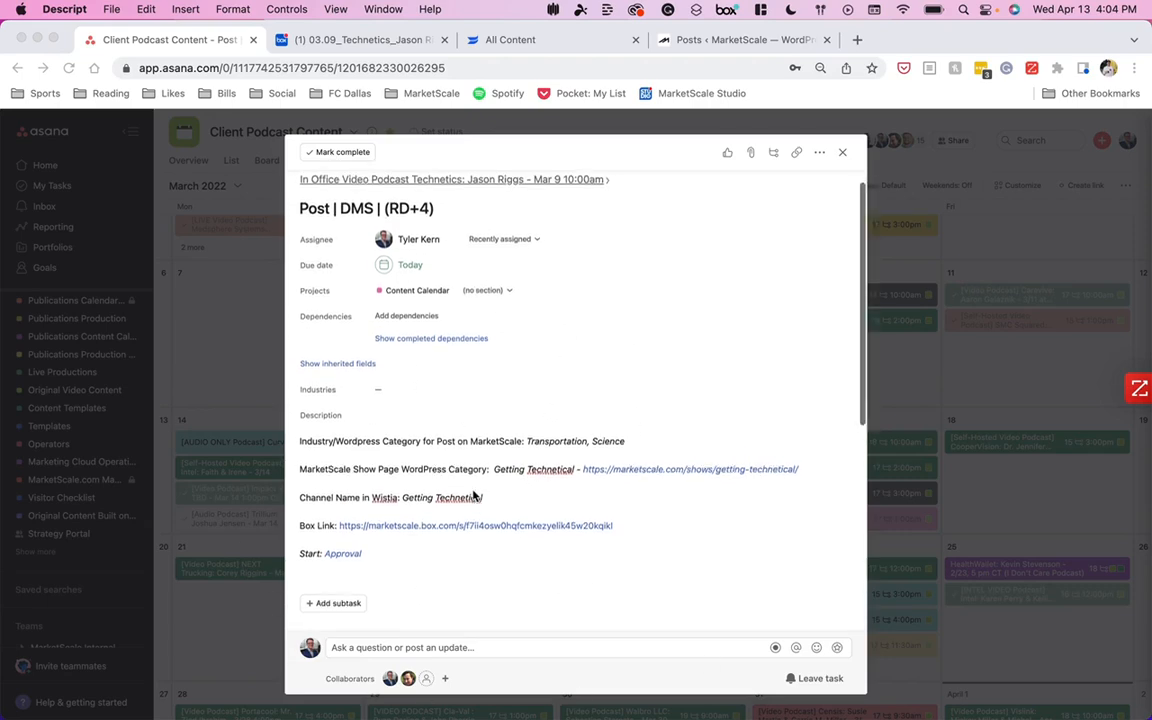
scroll(475, 496, up, 1)
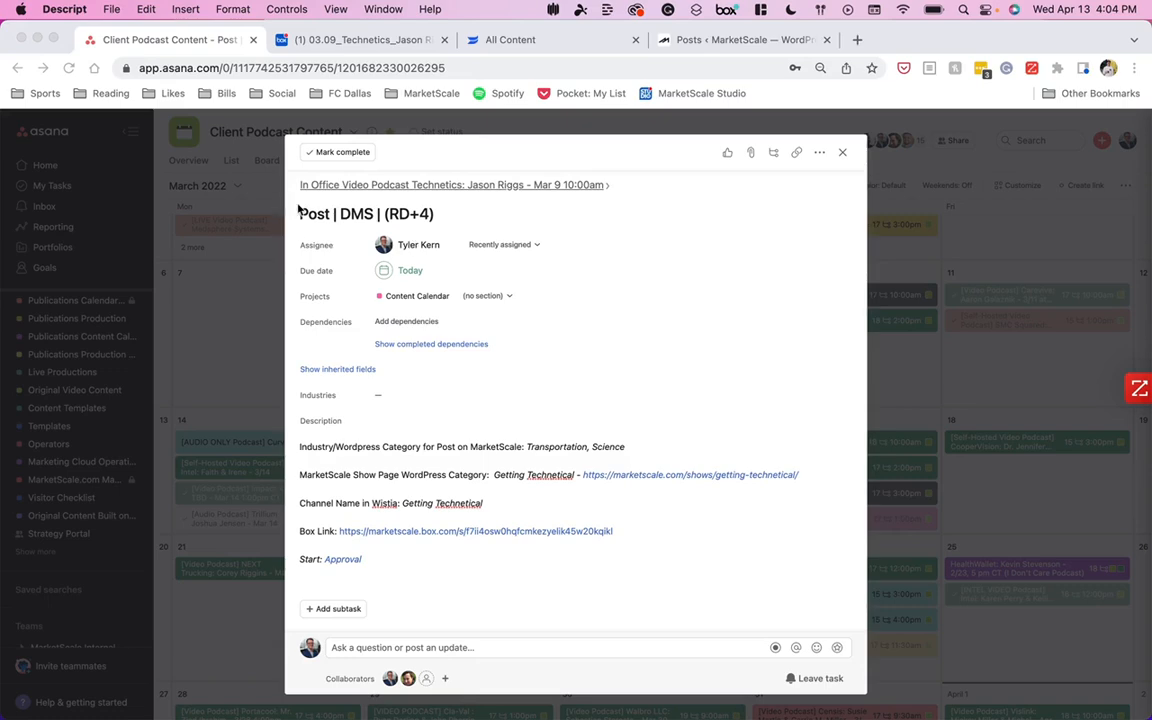
scroll(513, 388, down, 3)
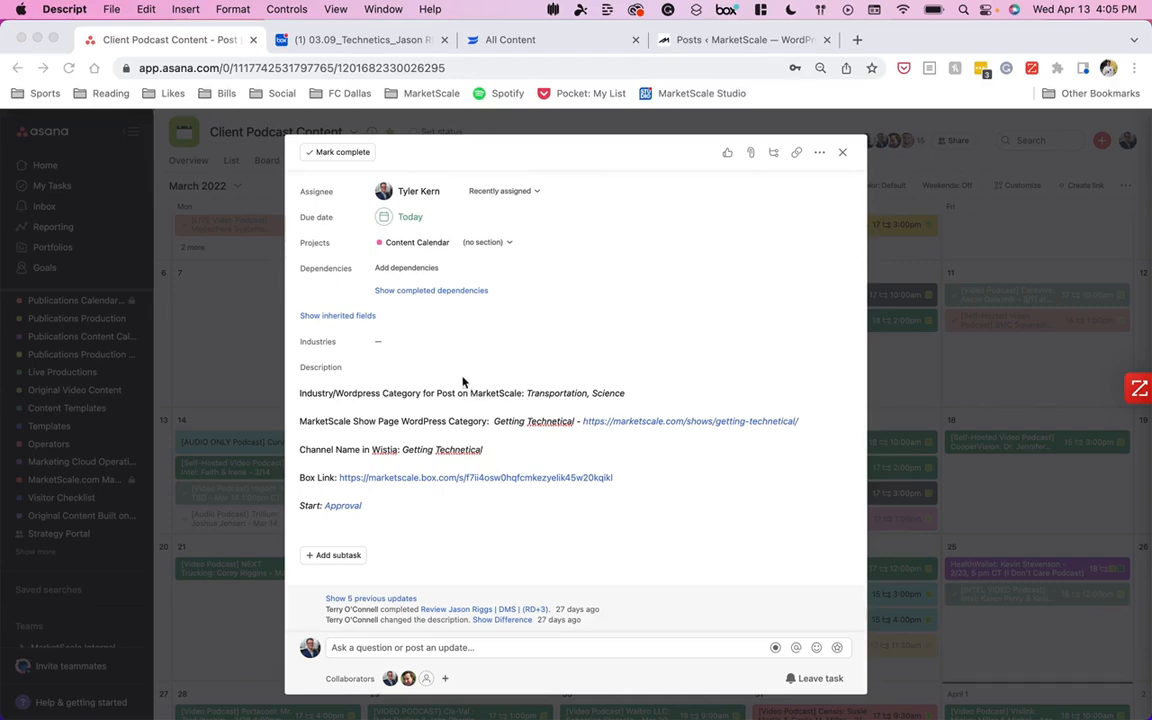
click(728, 40)
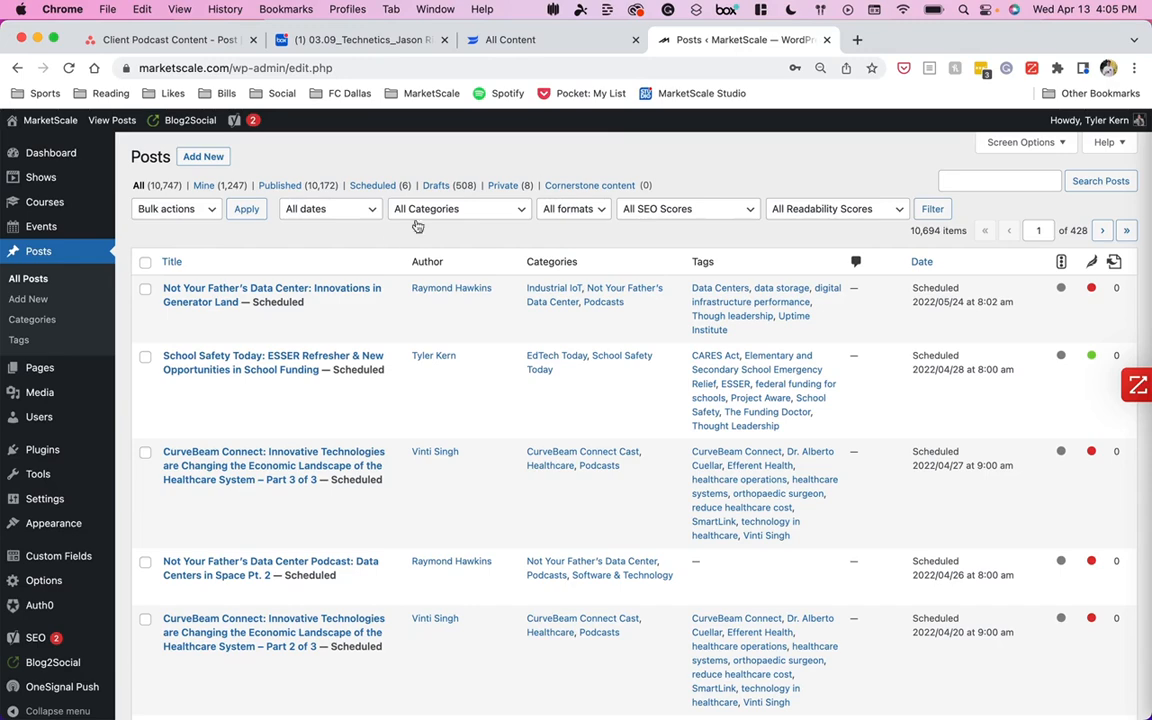
click(201, 157)
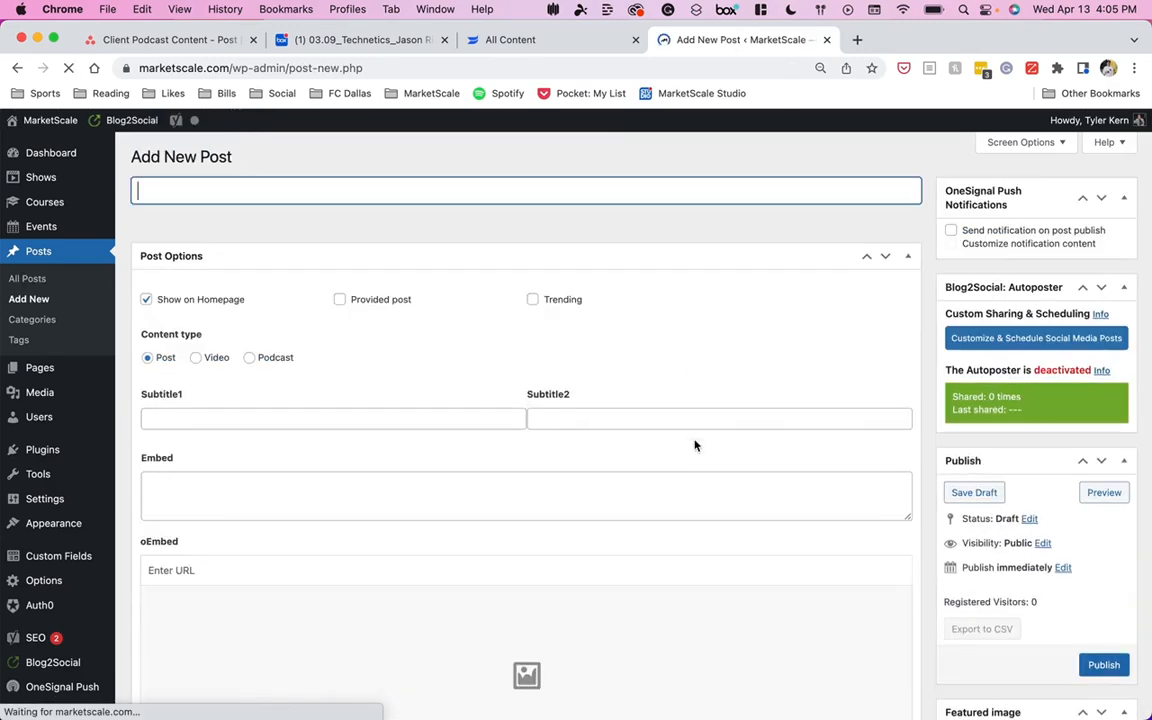
Look through the new post's Categories box, then go back to the Asana task.
scroll(955, 465, down, 5)
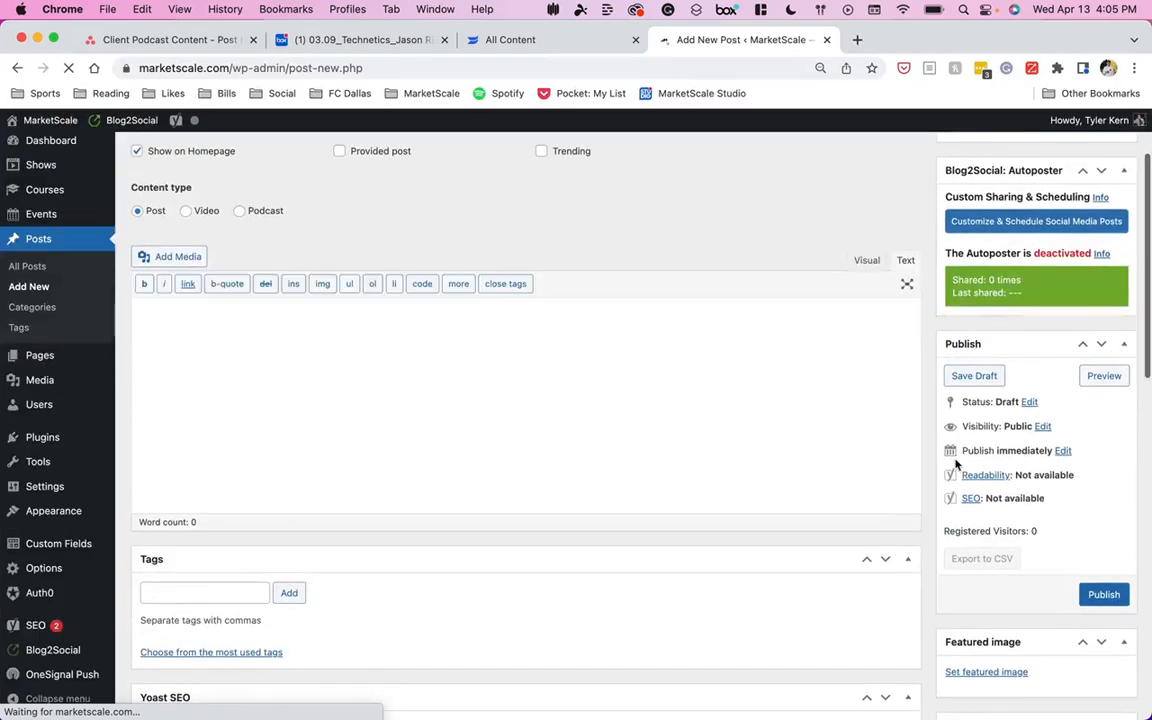
scroll(996, 537, down, 5)
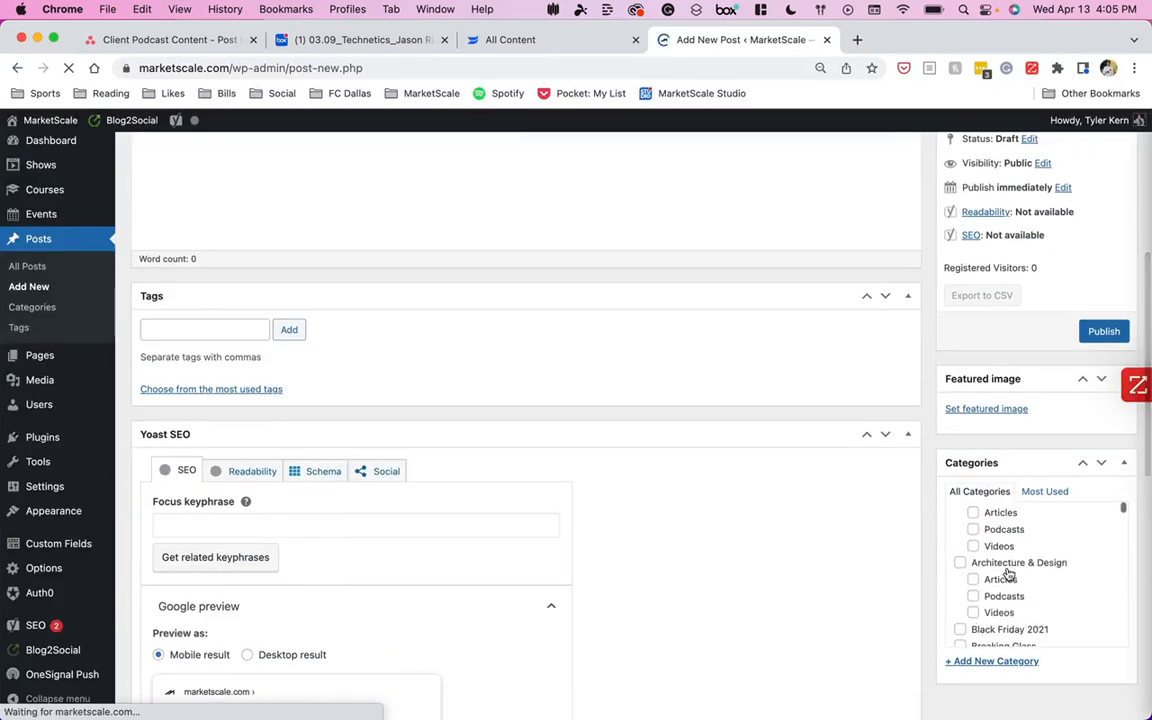
scroll(1030, 568, up, 5)
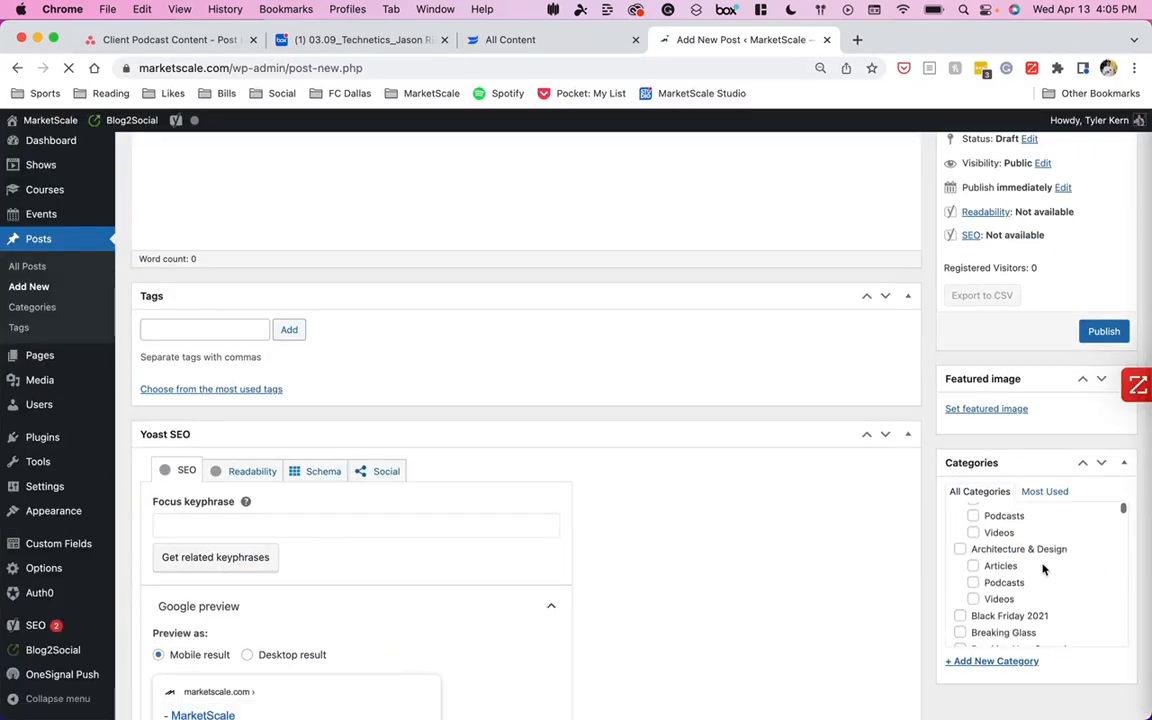
scroll(1043, 569, up, 1)
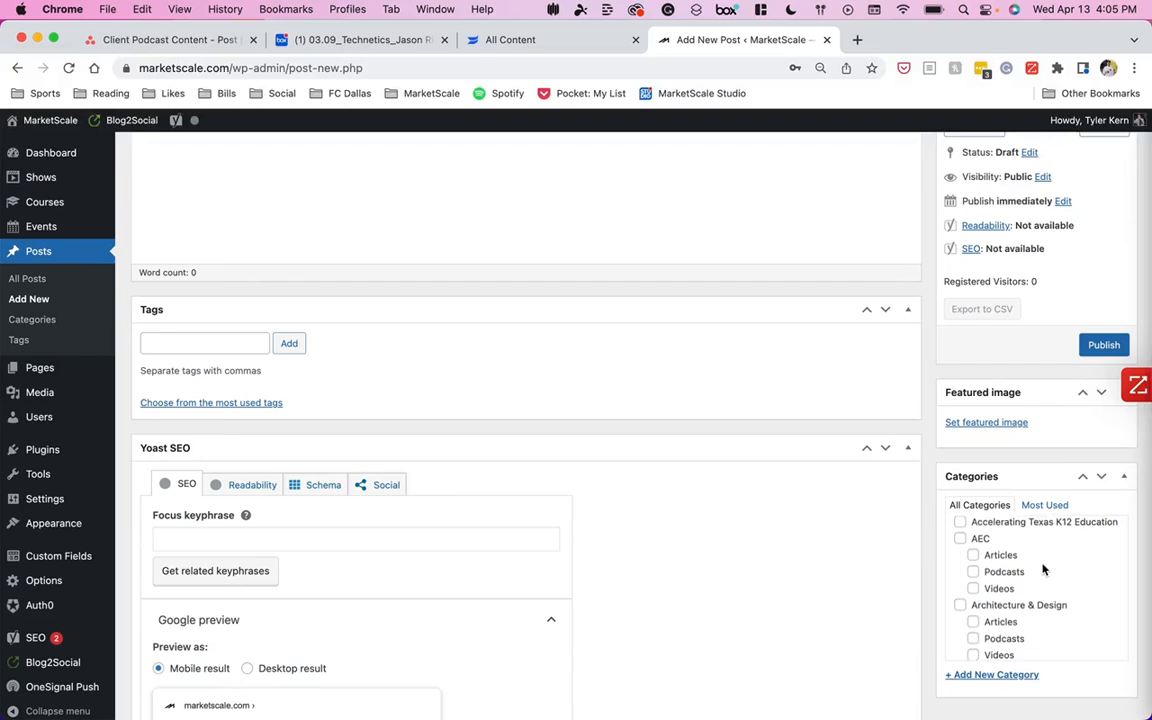
scroll(1043, 569, down, 5)
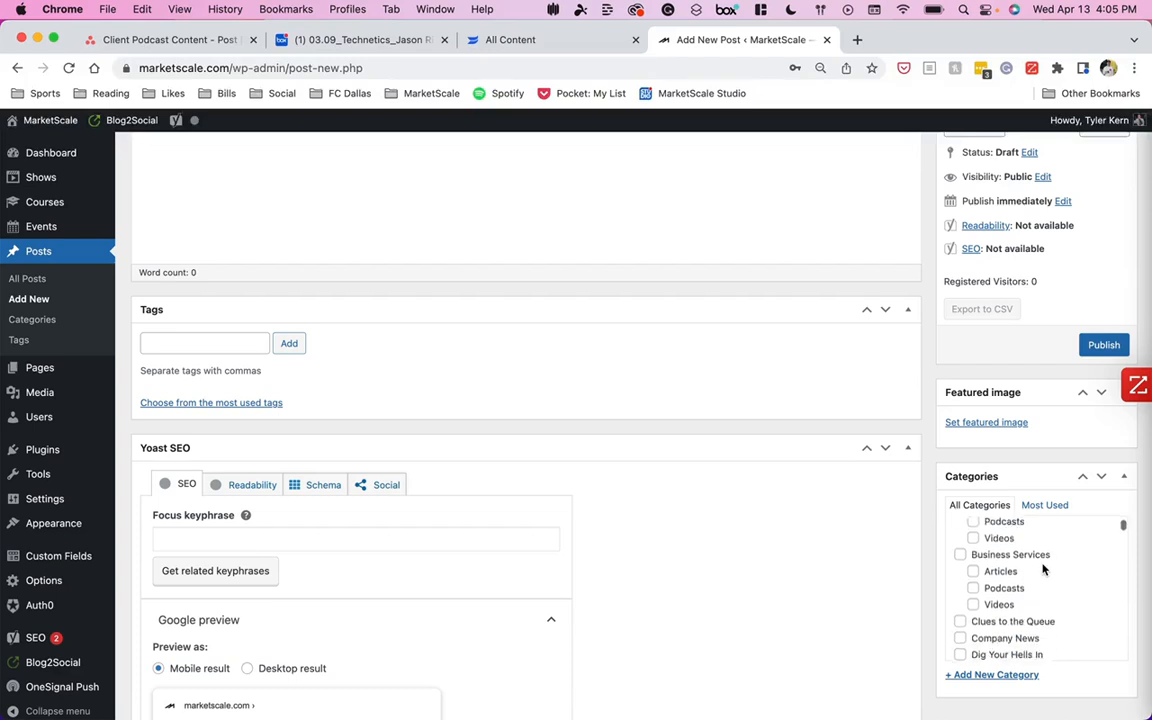
scroll(1043, 569, down, 5)
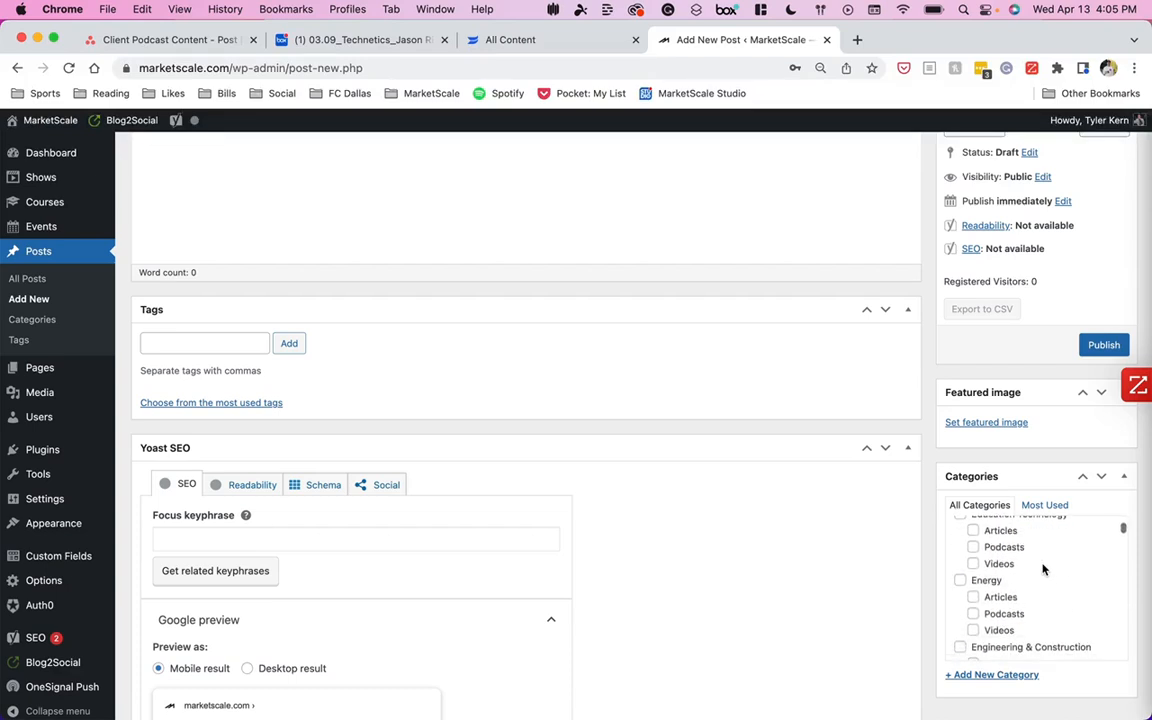
click(226, 41)
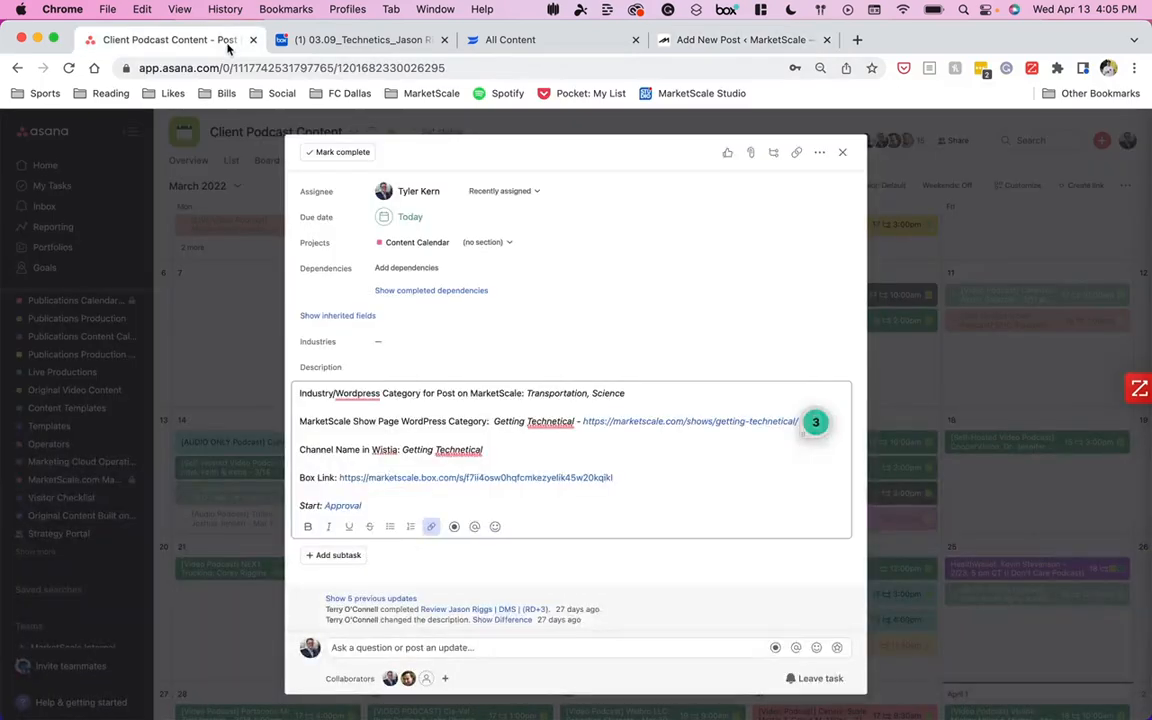
Tick the Transportation > Podcasts subcategory for the new post.
click(752, 40)
scroll(1038, 600, down, 15)
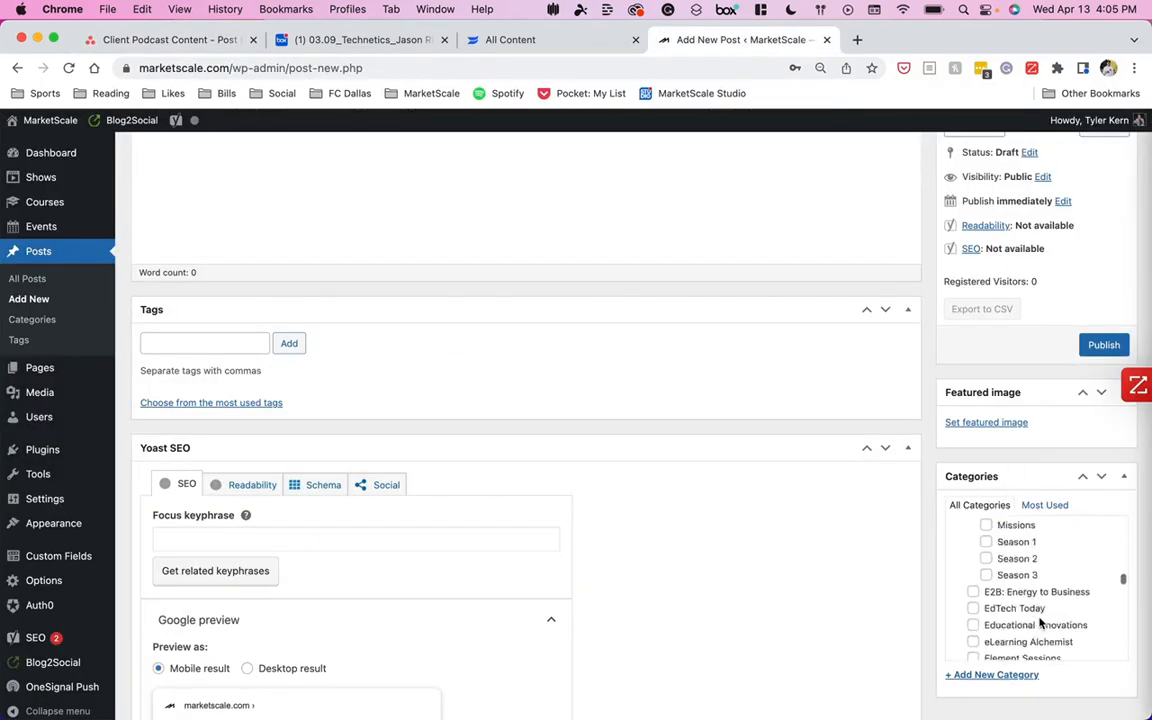
scroll(1038, 622, down, 15)
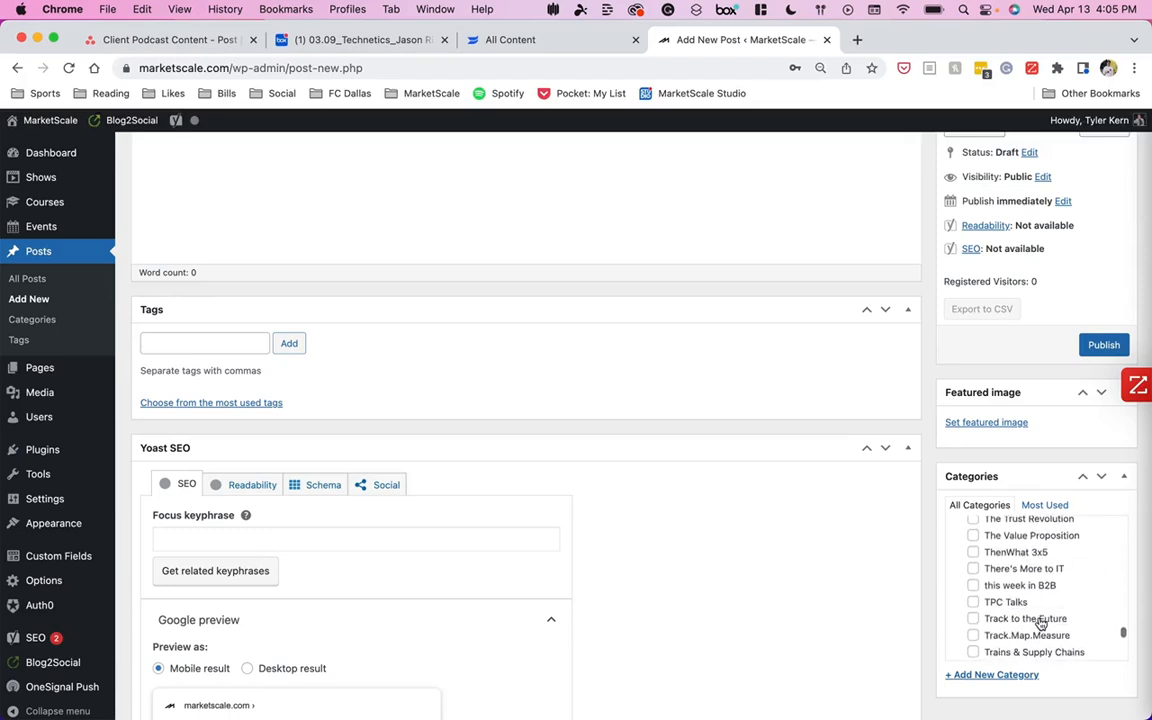
scroll(1038, 622, down, 10)
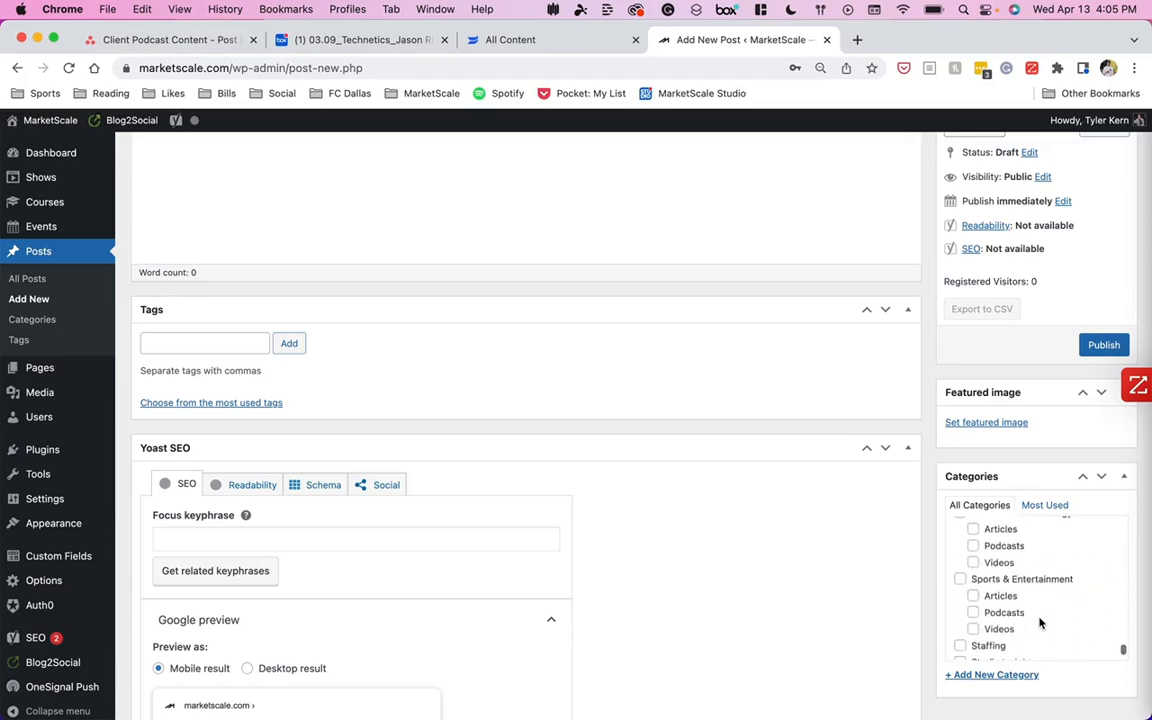
scroll(1040, 622, down, 3)
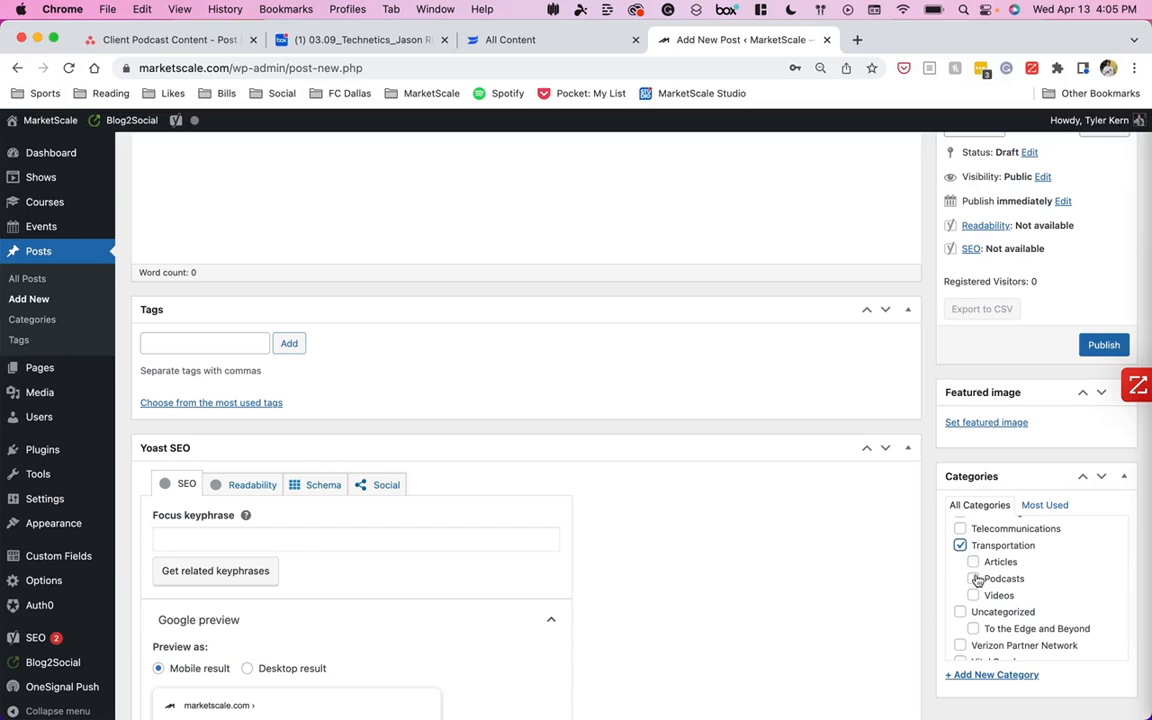
click(973, 579)
Tick Sciences and Sciences > Podcasts, then return to the Asana task.
scroll(975, 582, down, 2)
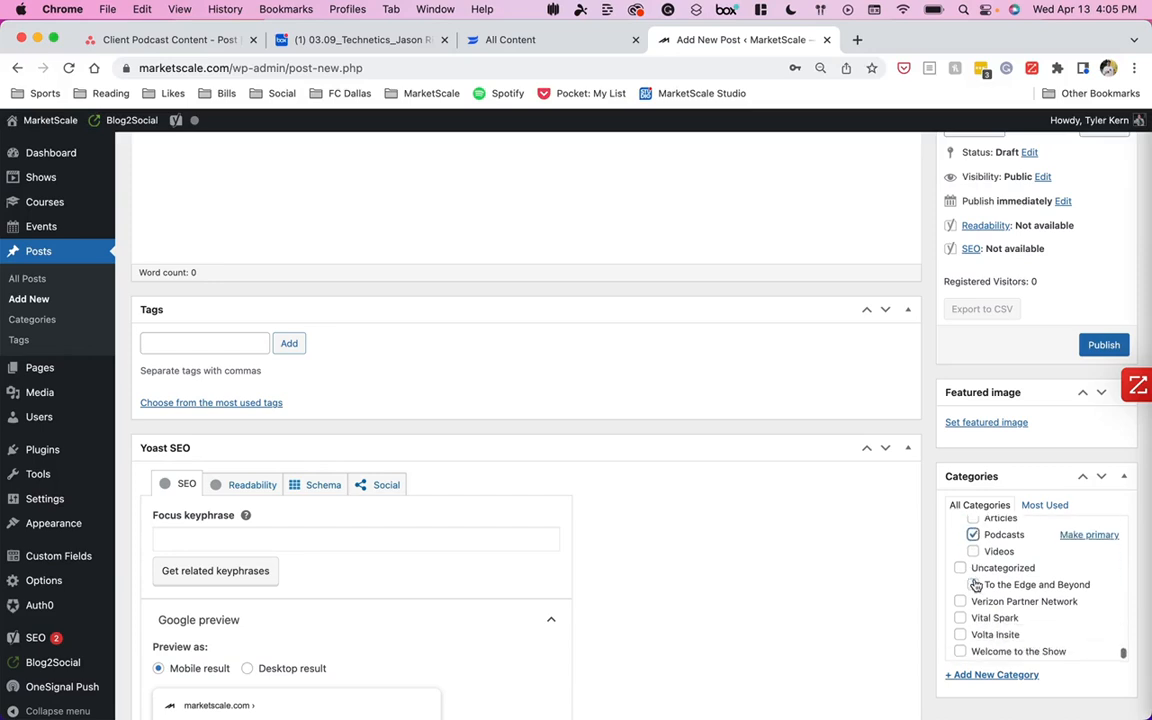
scroll(975, 588, up, 10)
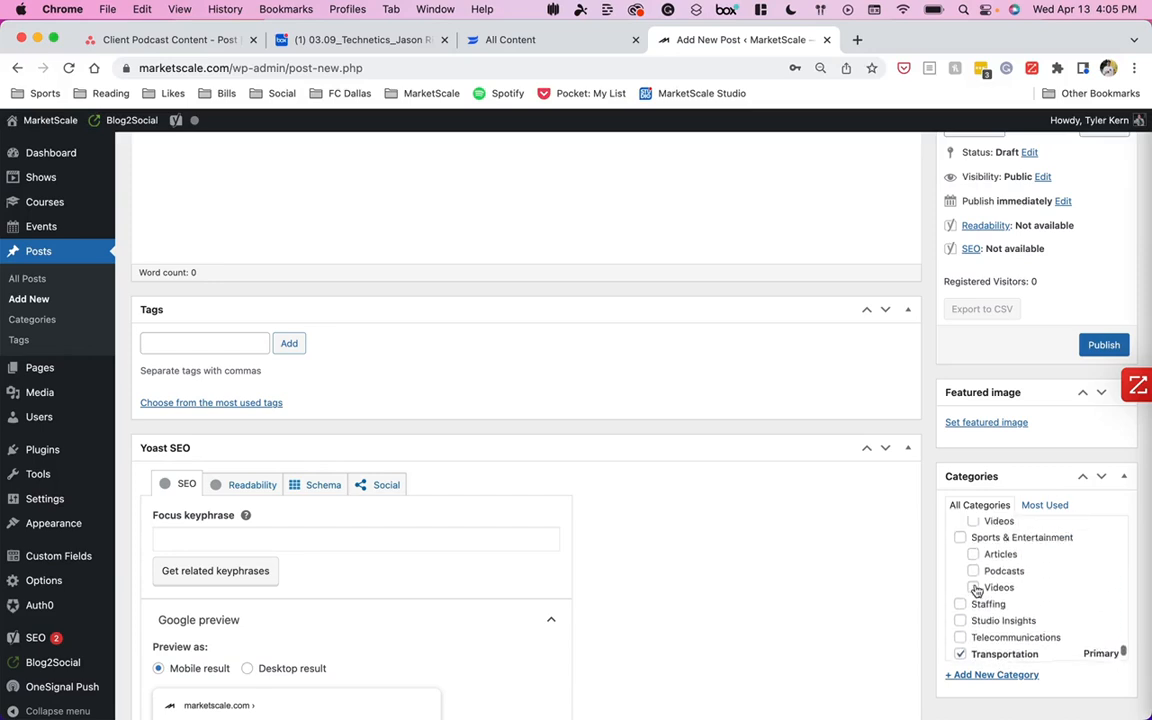
scroll(976, 591, up, 4)
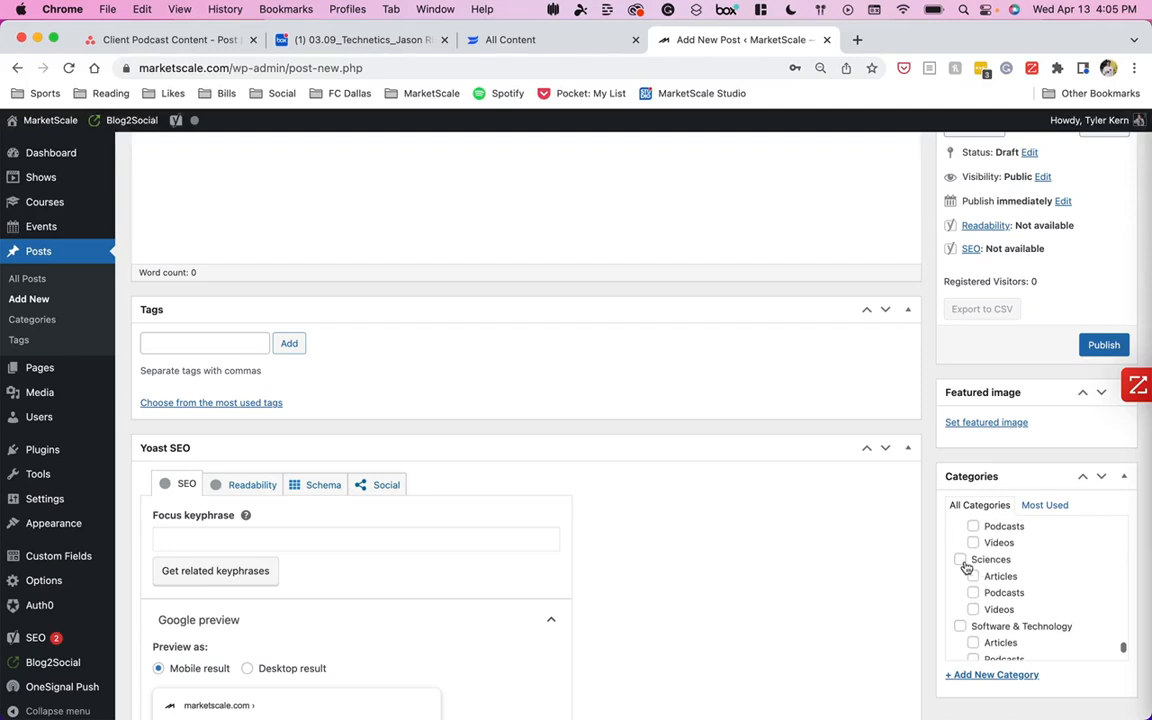
click(960, 560)
click(973, 593)
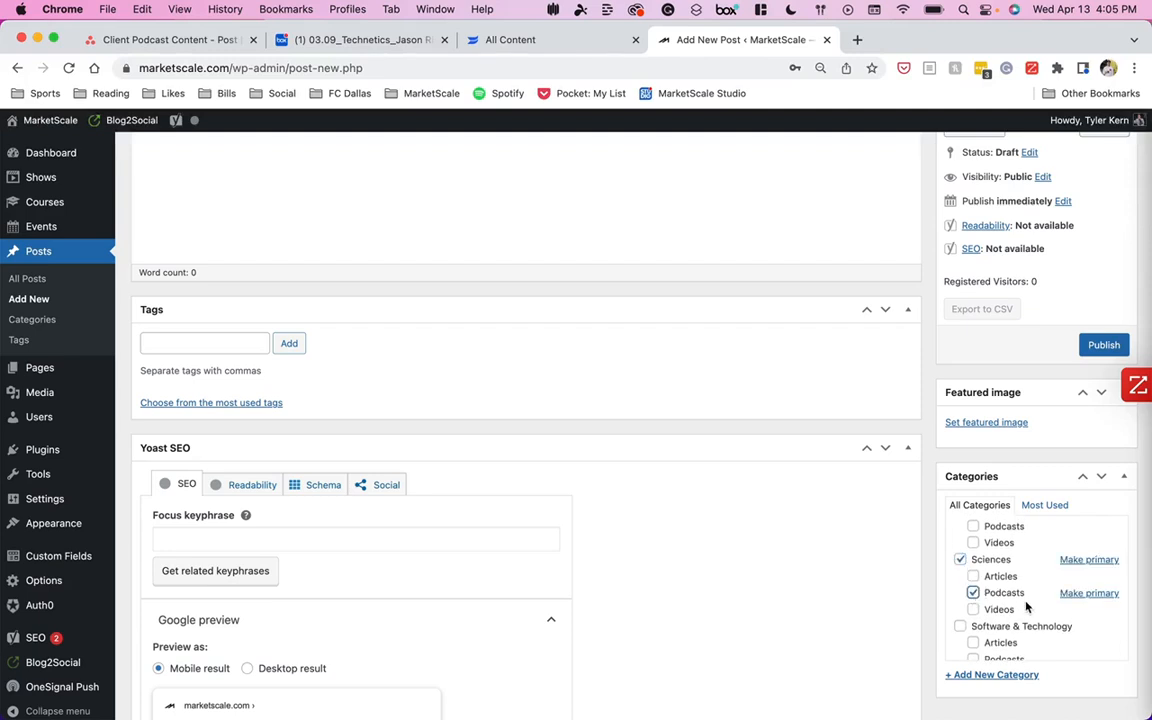
scroll(1026, 606, up, 2)
scroll(1026, 606, up, 3)
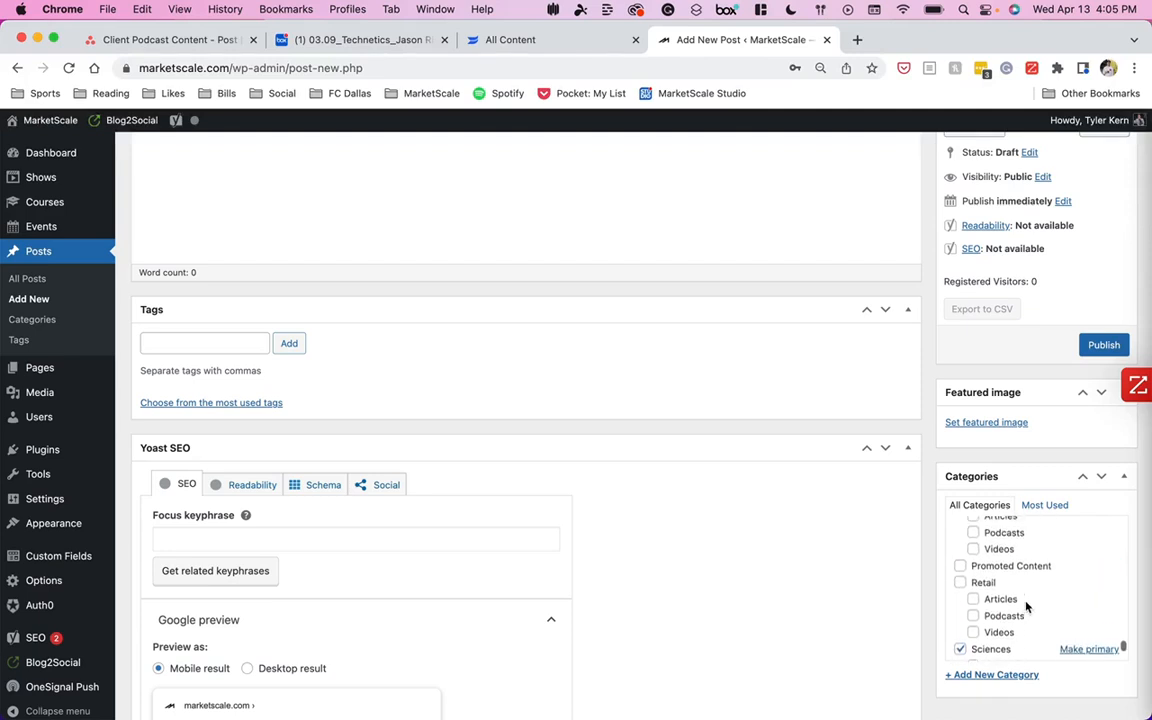
scroll(1026, 606, up, 4)
scroll(1026, 606, down, 10)
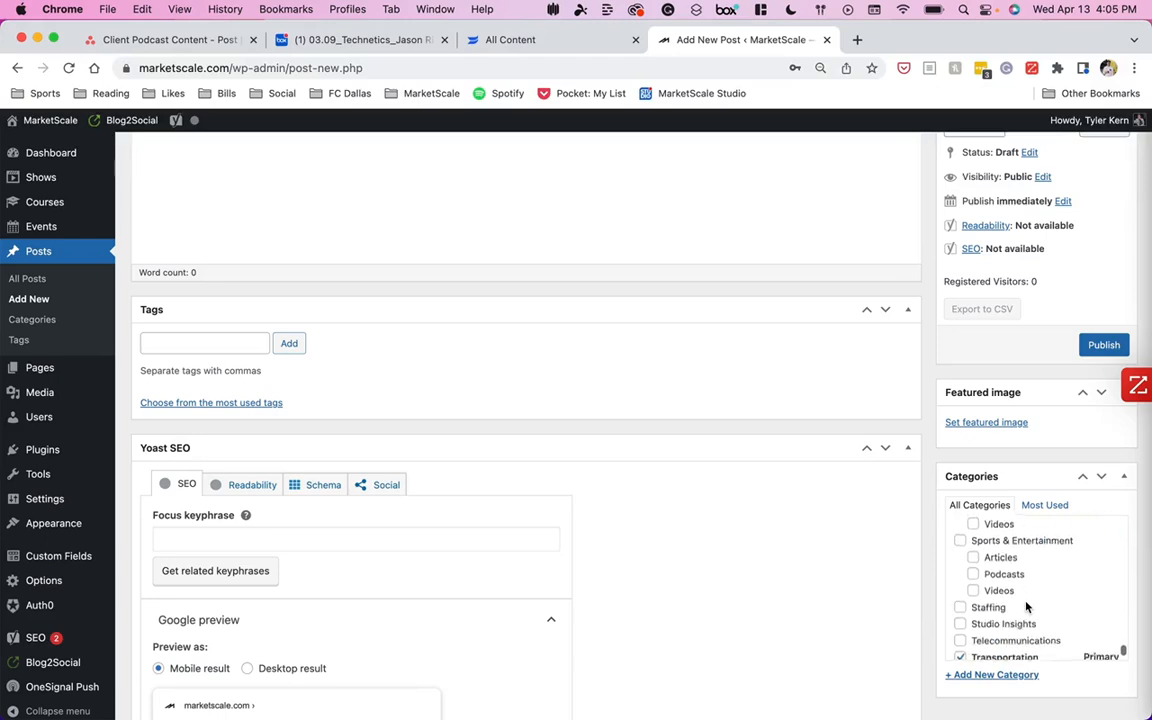
scroll(1026, 606, down, 1)
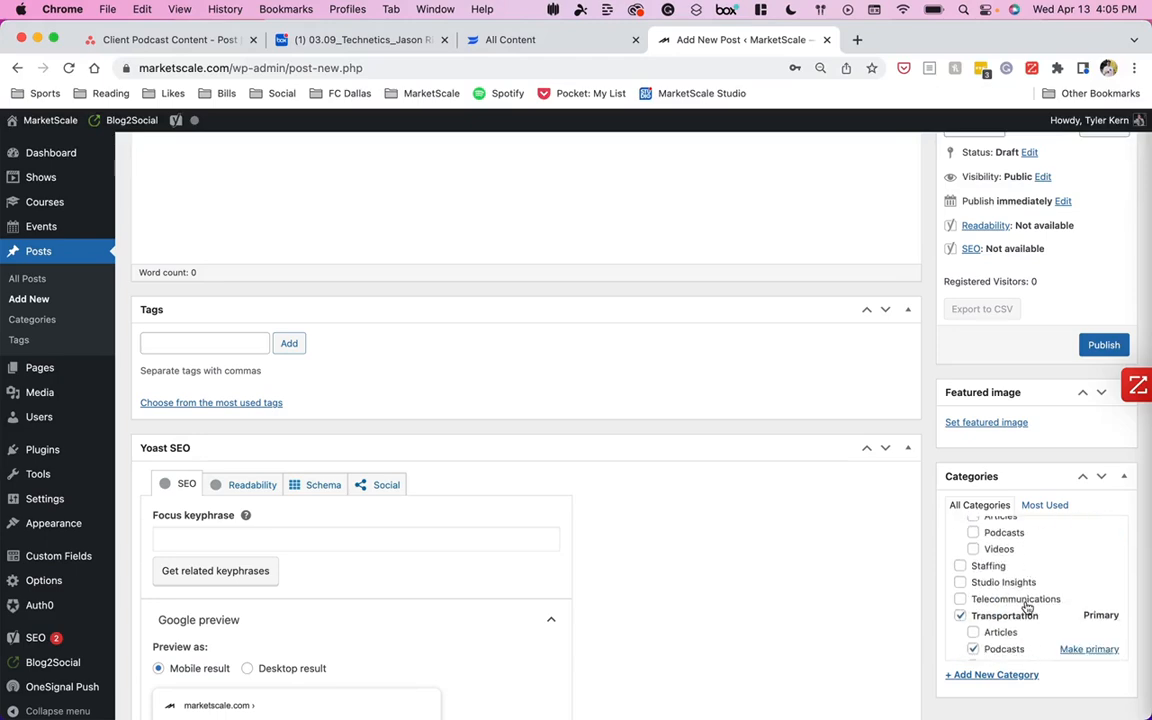
key(ctrl+shift+Tab)
key(ctrl+shift+Tab)
key(ctrl+shift+Tab)
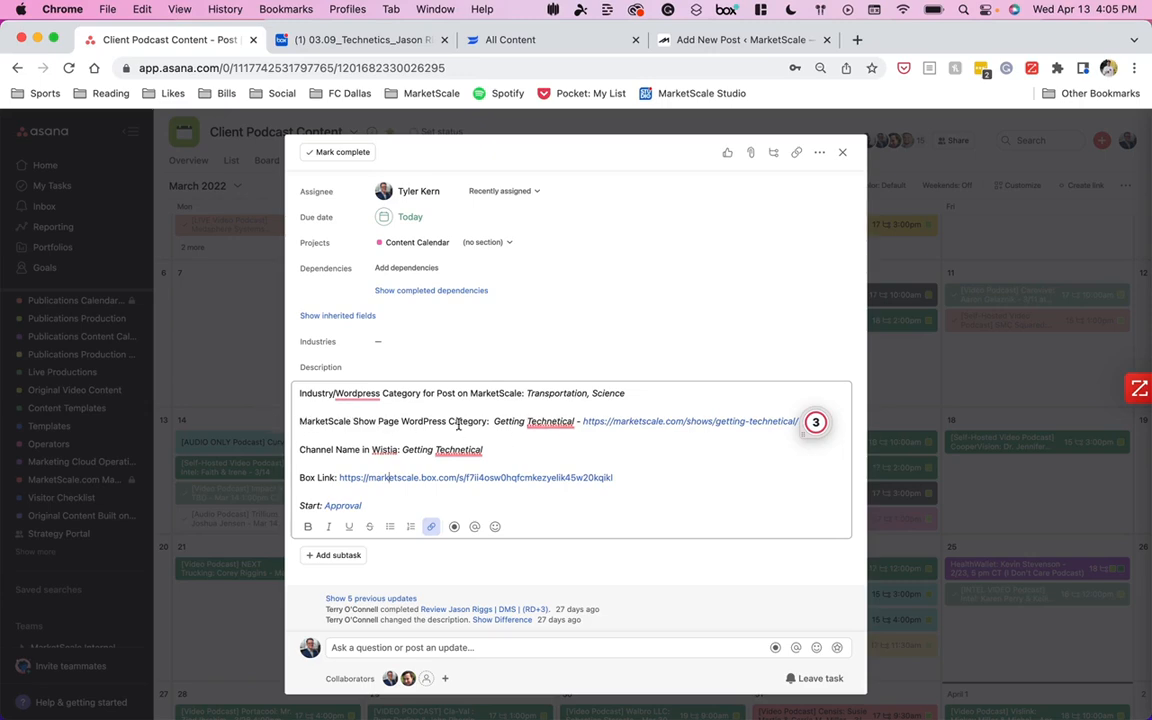
Glance at the Box folder and the post's categories, then recheck the Asana task.
key(ctrl+Tab)
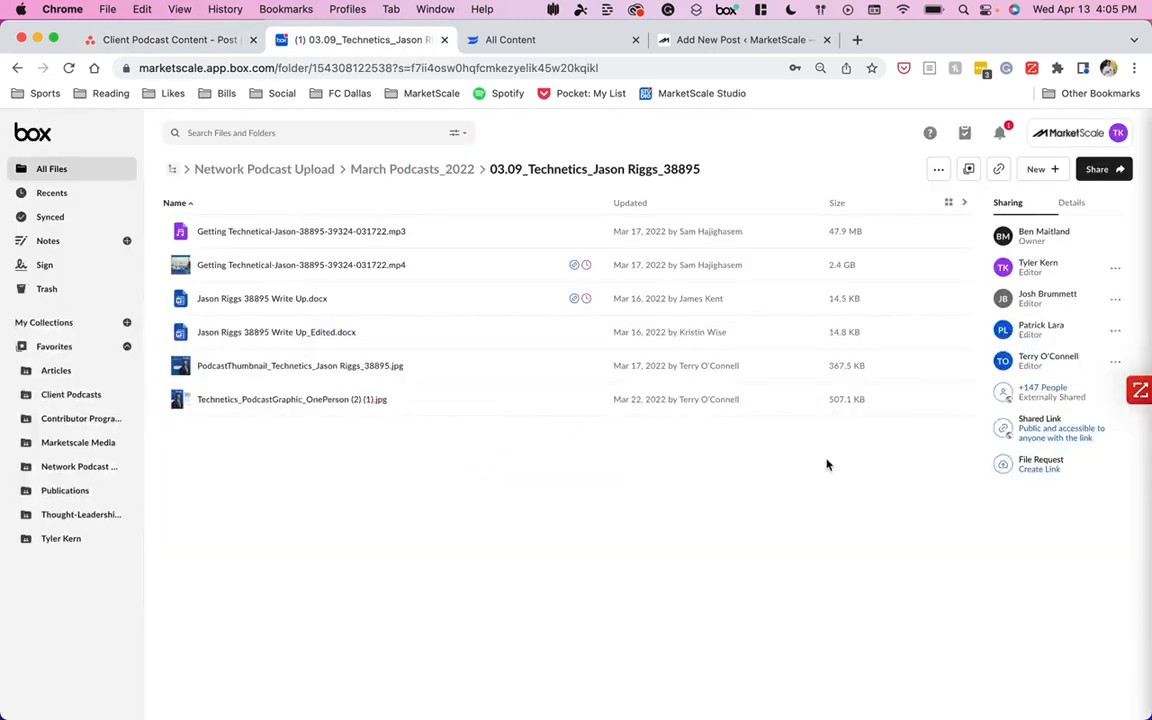
key(ctrl+Tab)
key(ctrl+Tab)
scroll(941, 558, up, 2)
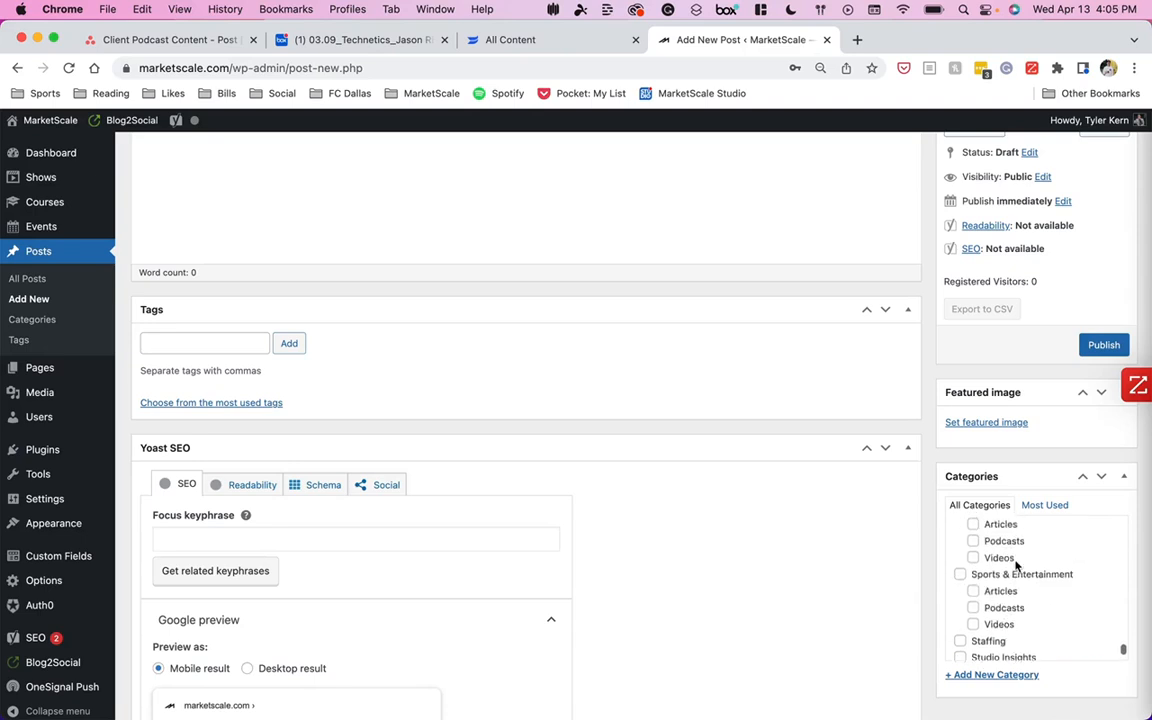
scroll(1016, 566, down, 10)
scroll(1016, 566, up, 10)
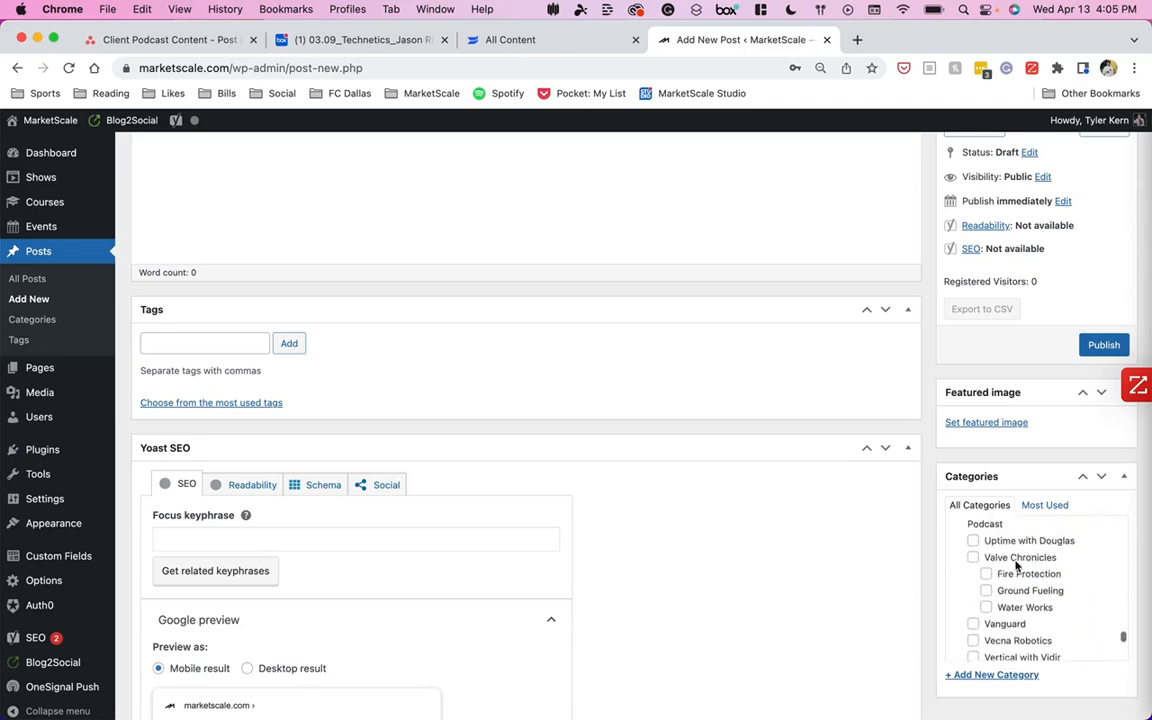
scroll(1016, 566, up, 10)
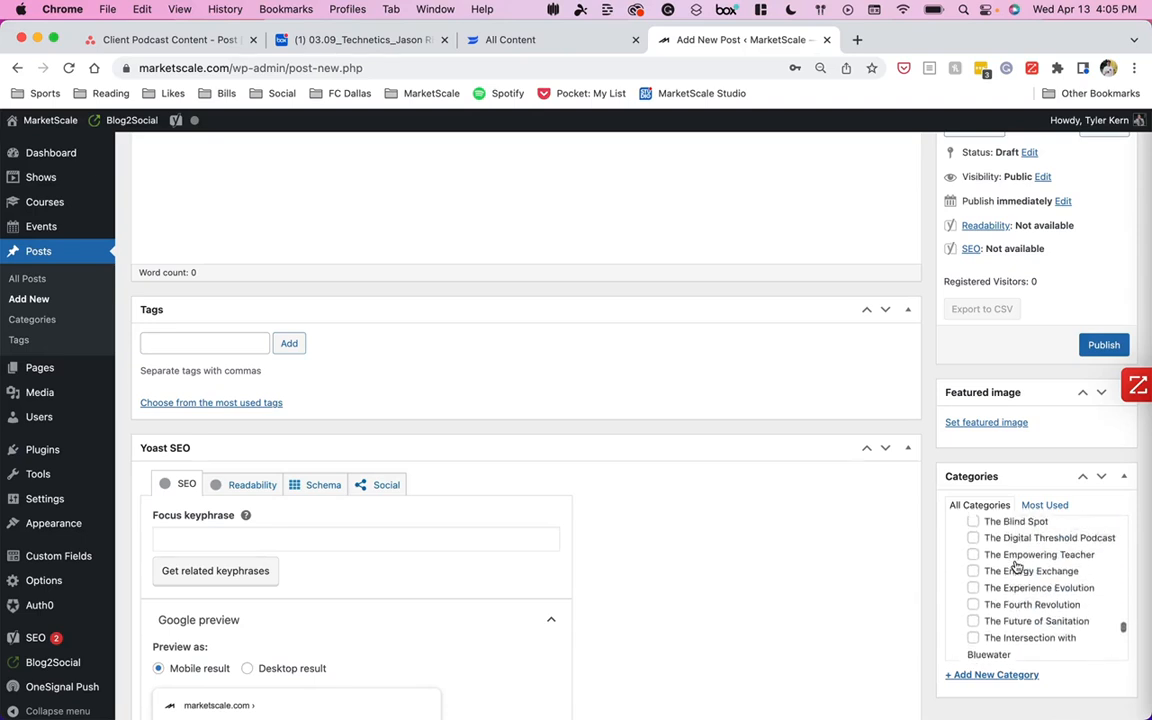
scroll(1016, 566, up, 5)
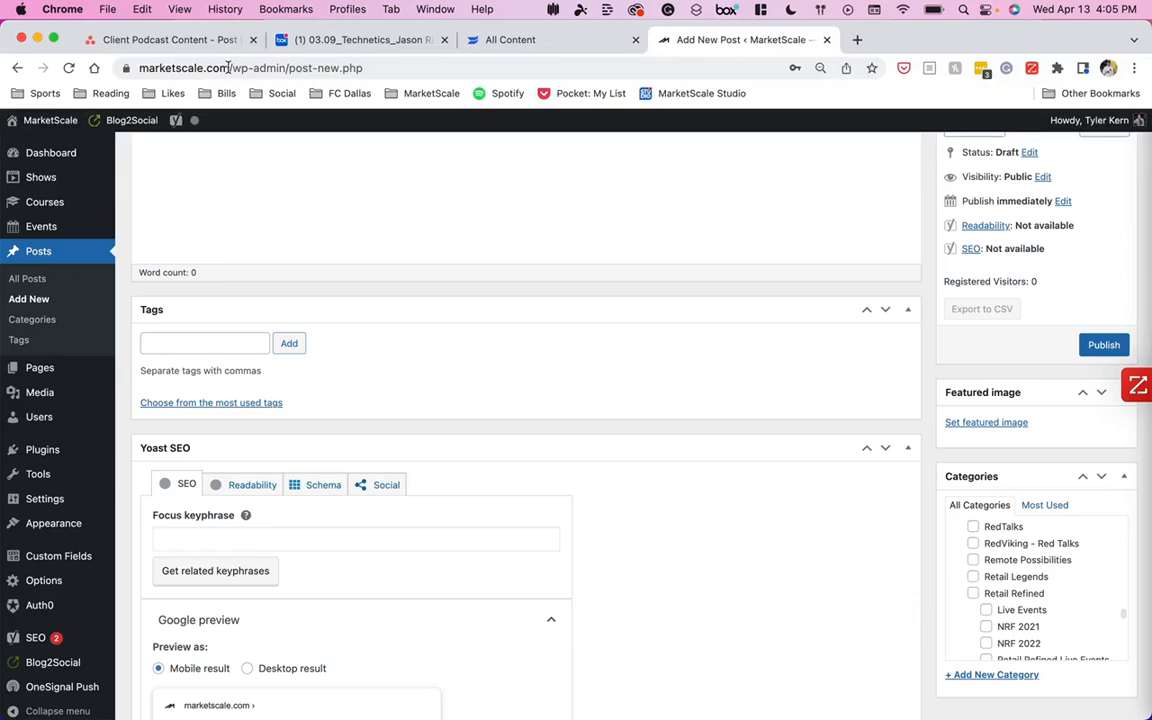
click(188, 40)
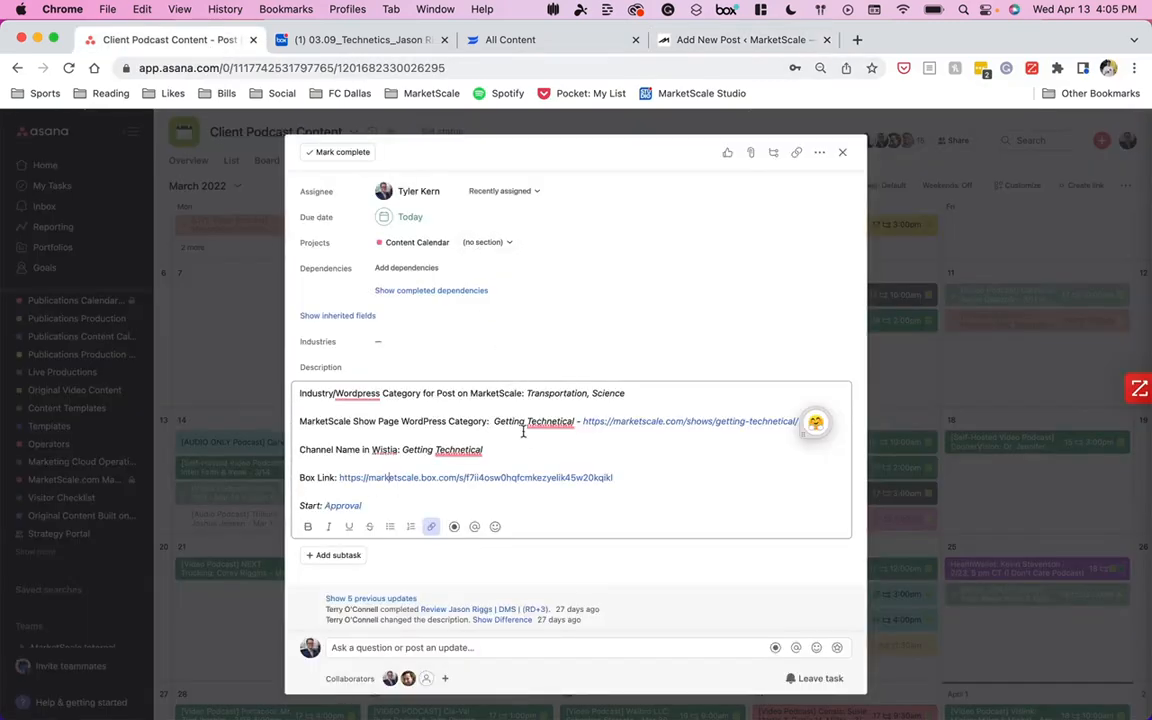
Tick the Getting Technical category on the post and return to the Asana task.
click(700, 40)
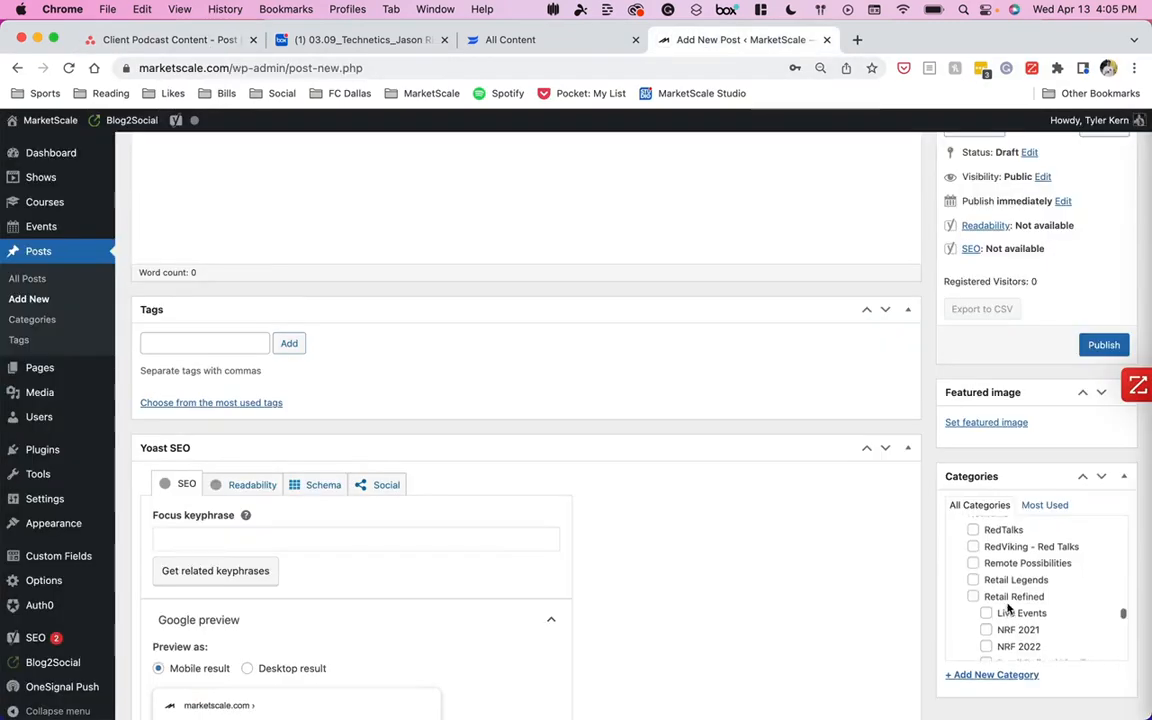
scroll(1010, 607, up, 5)
scroll(1010, 609, up, 15)
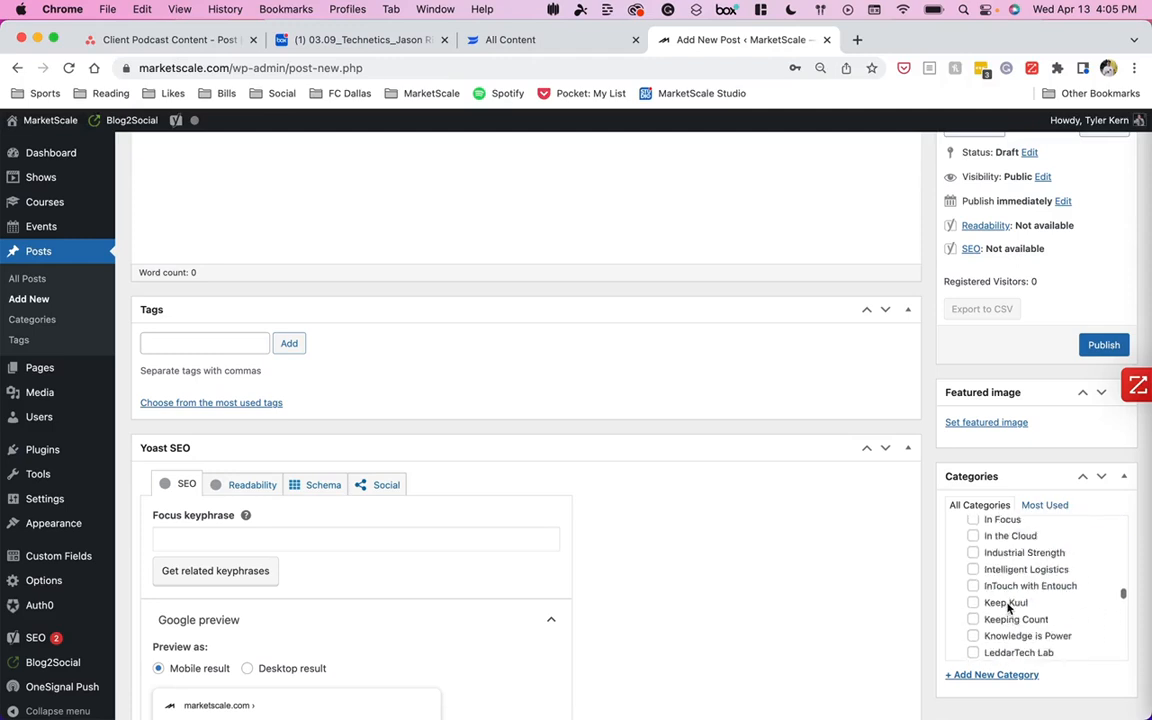
scroll(1008, 609, up, 5)
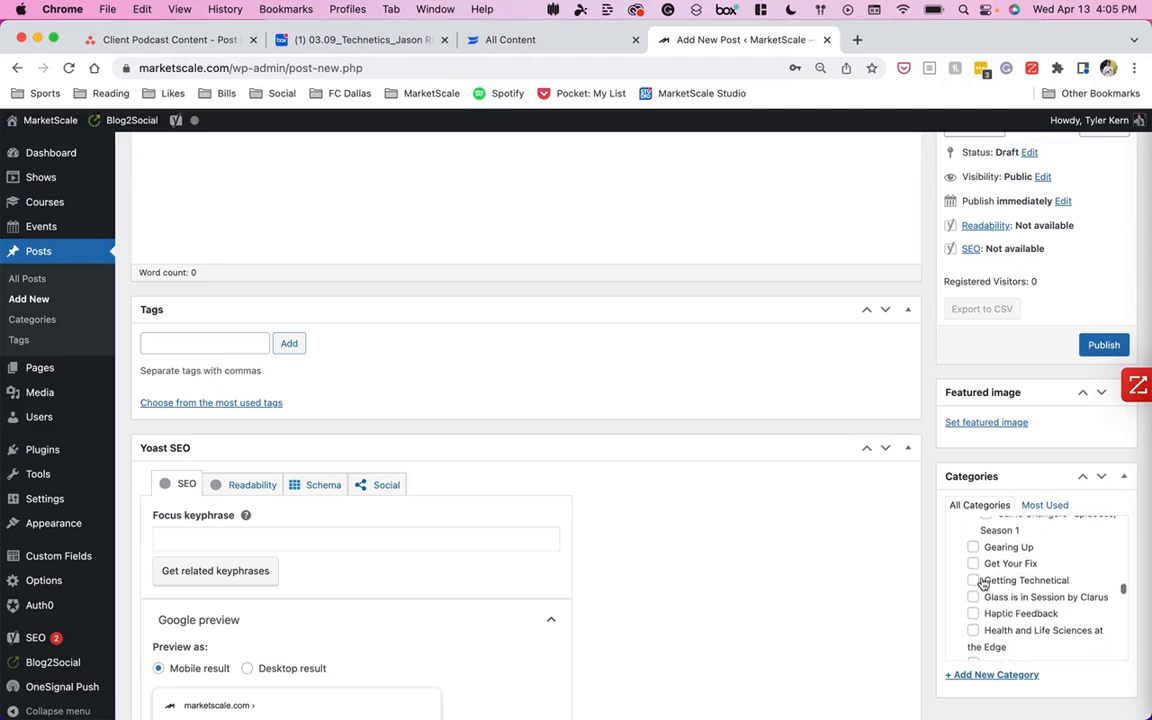
click(973, 581)
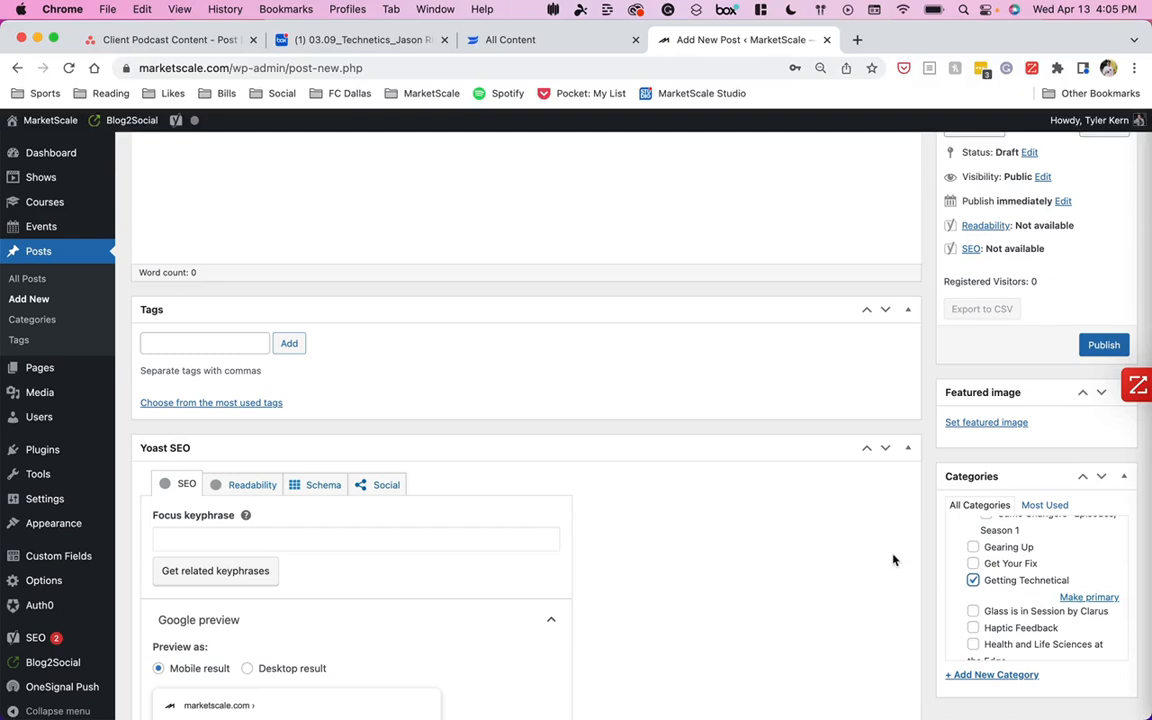
scroll(860, 562, up, 5)
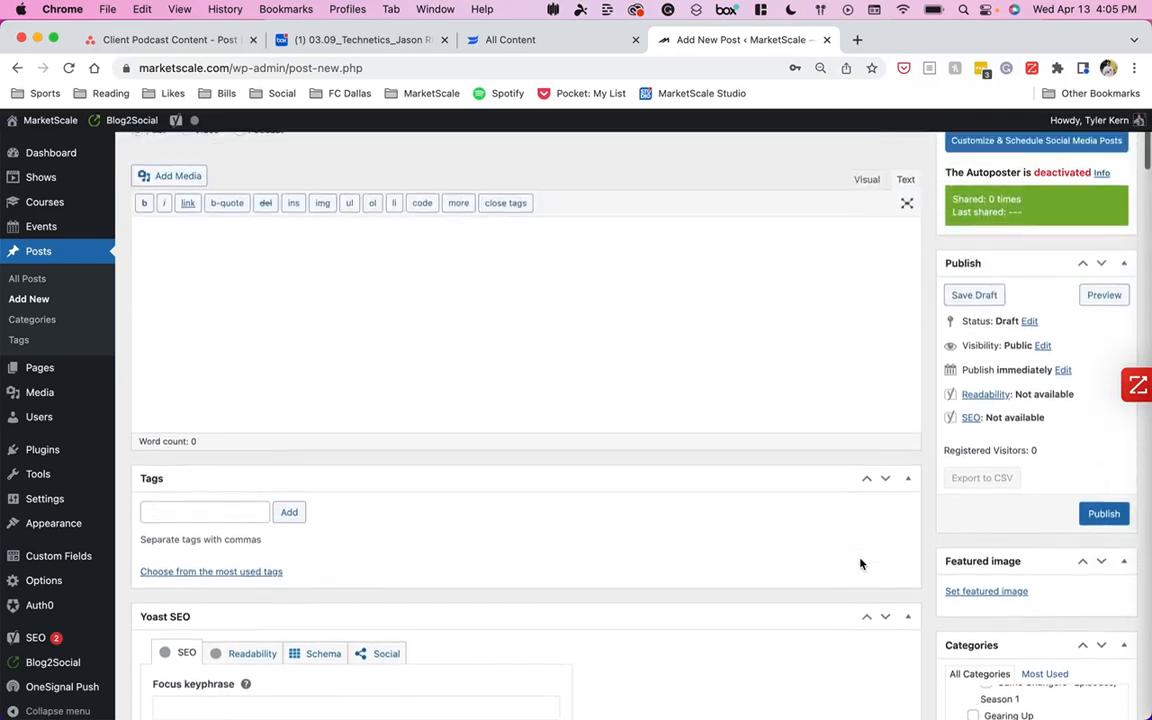
scroll(860, 562, up, 4)
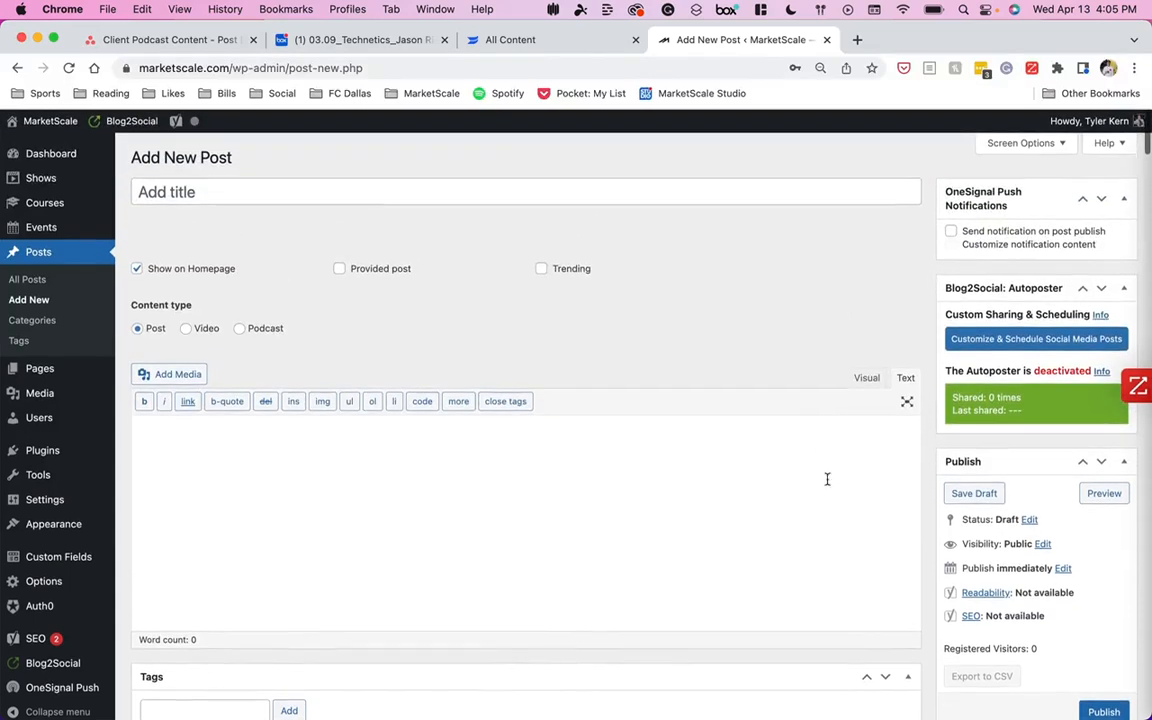
key(super+1)
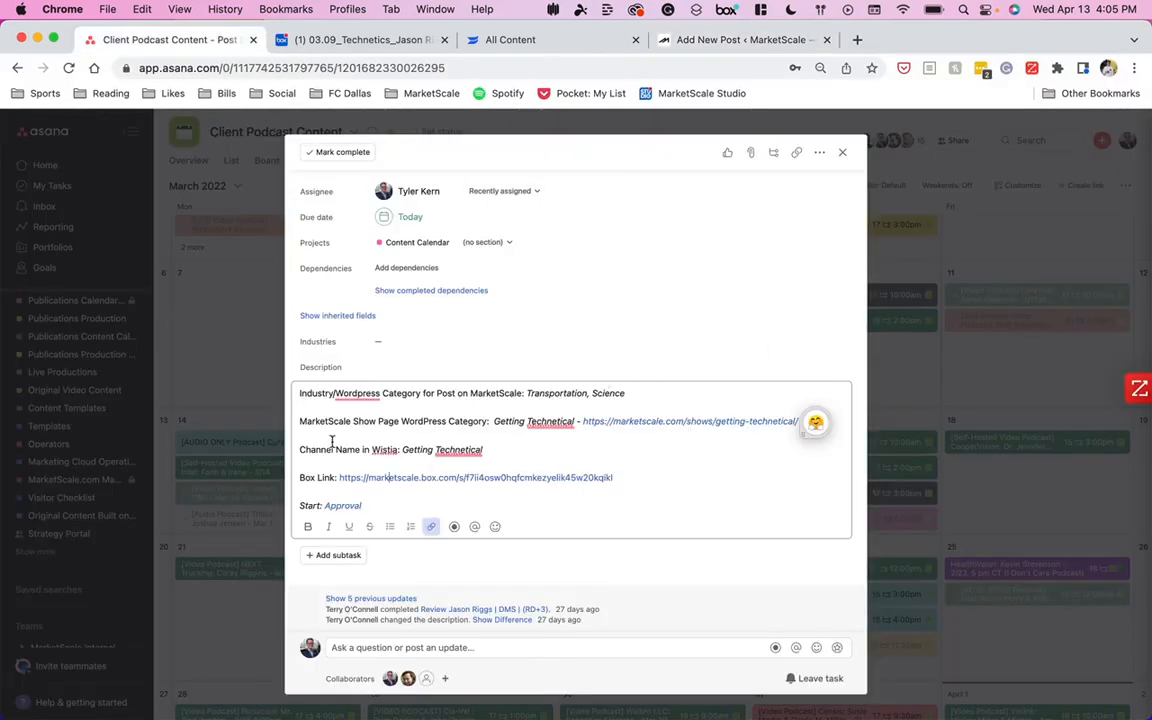
scroll(331, 441, down, 1)
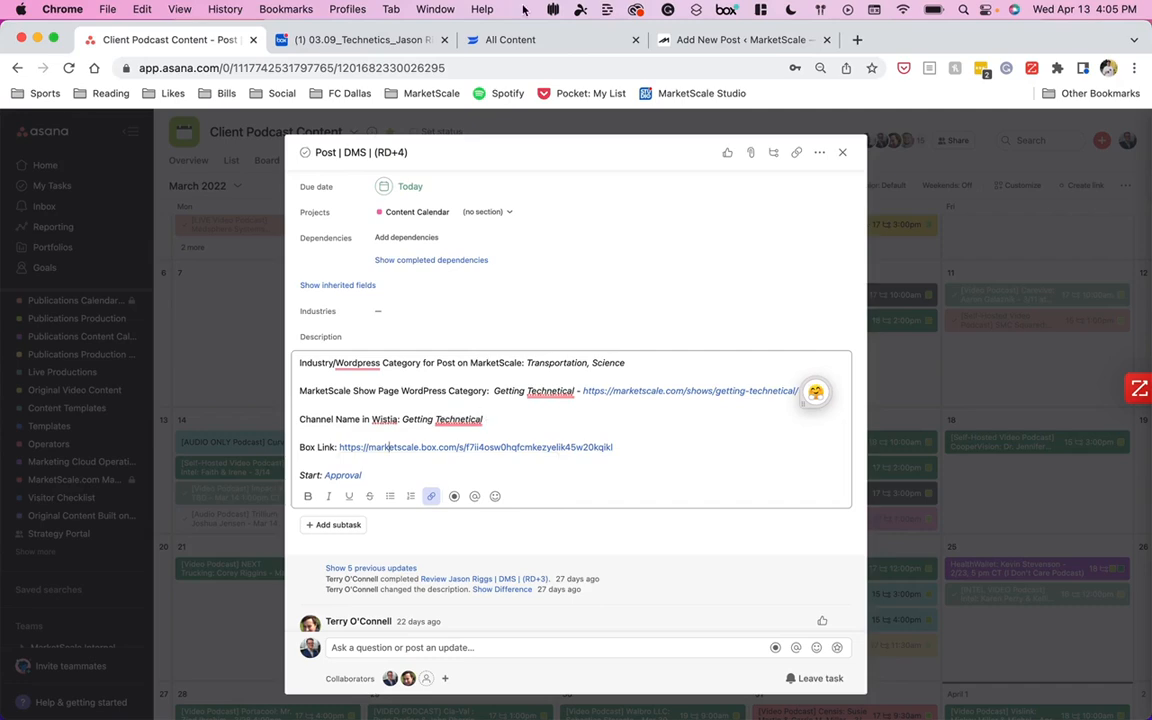
click(450, 40)
scroll(263, 212, up, 3)
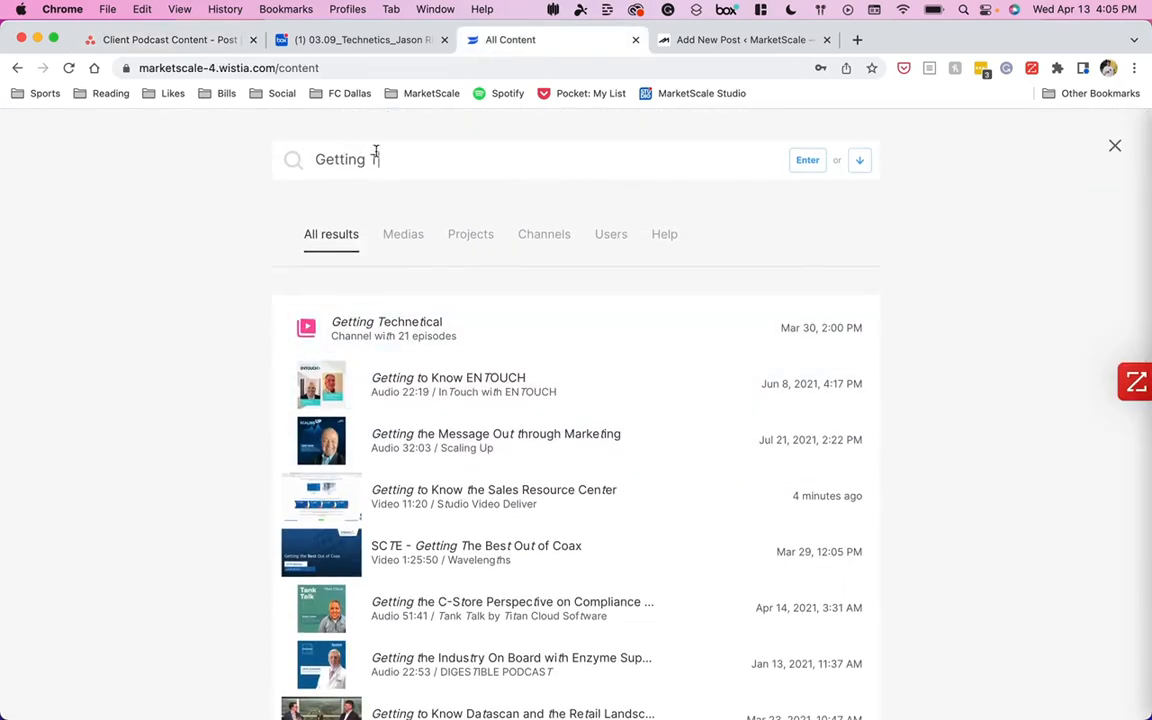
click(400, 332)
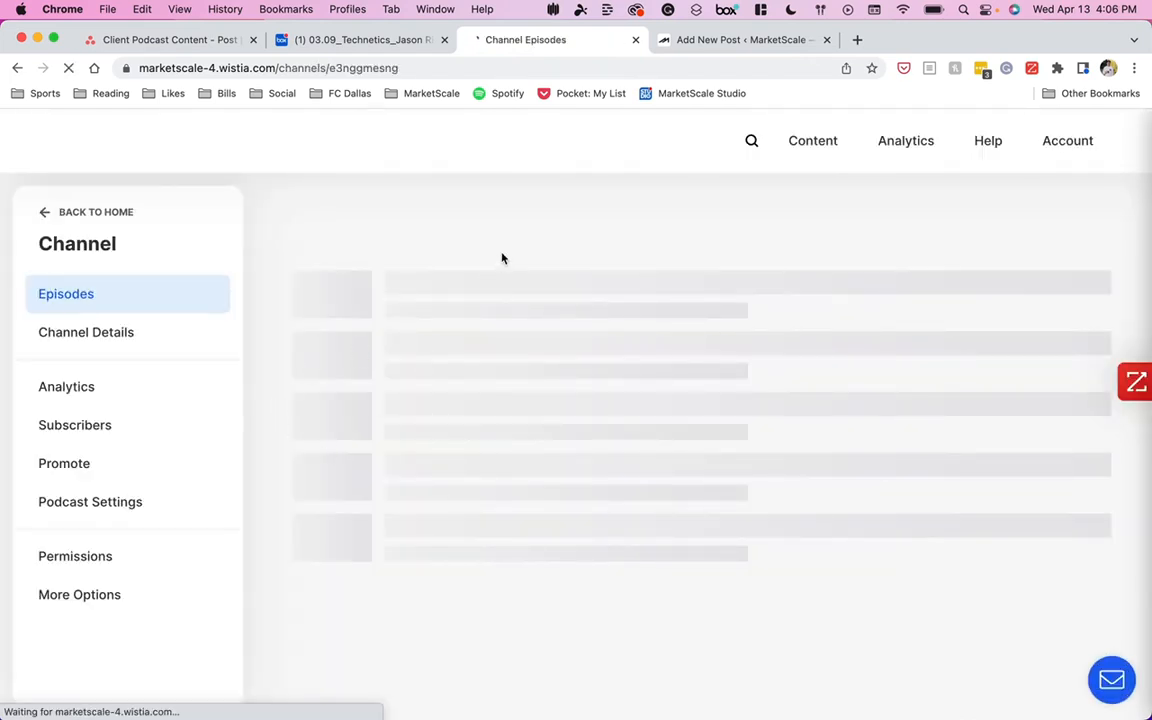
scroll(502, 258, down, 2)
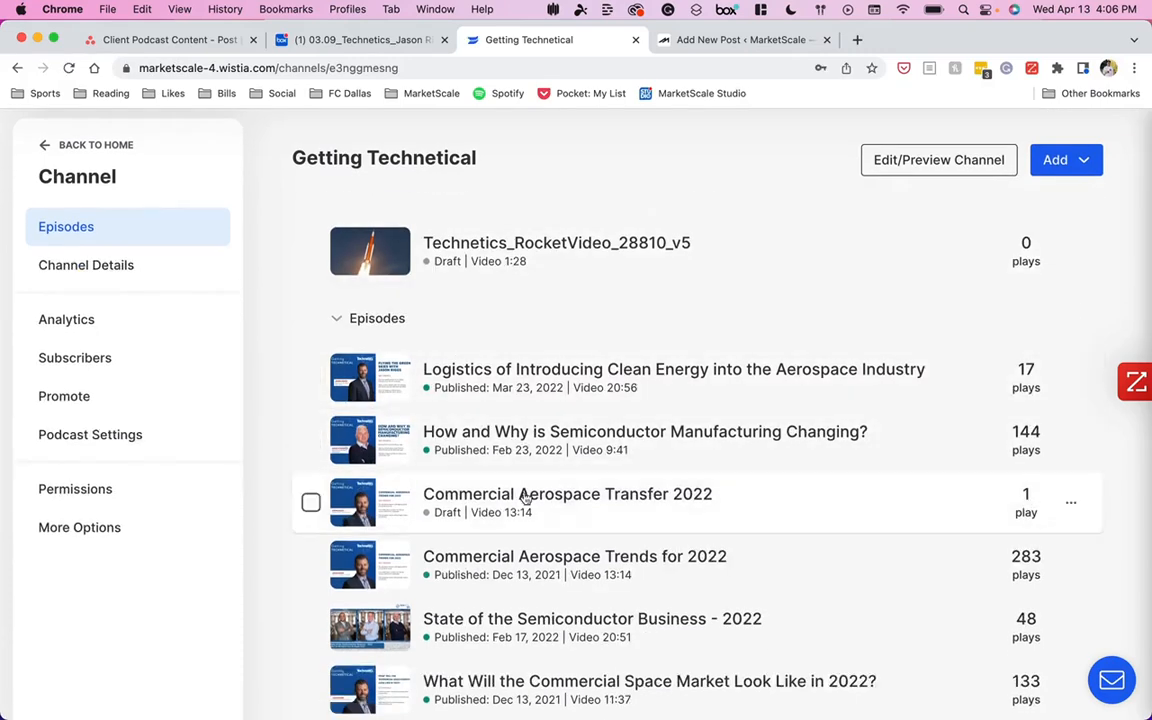
key(super+1)
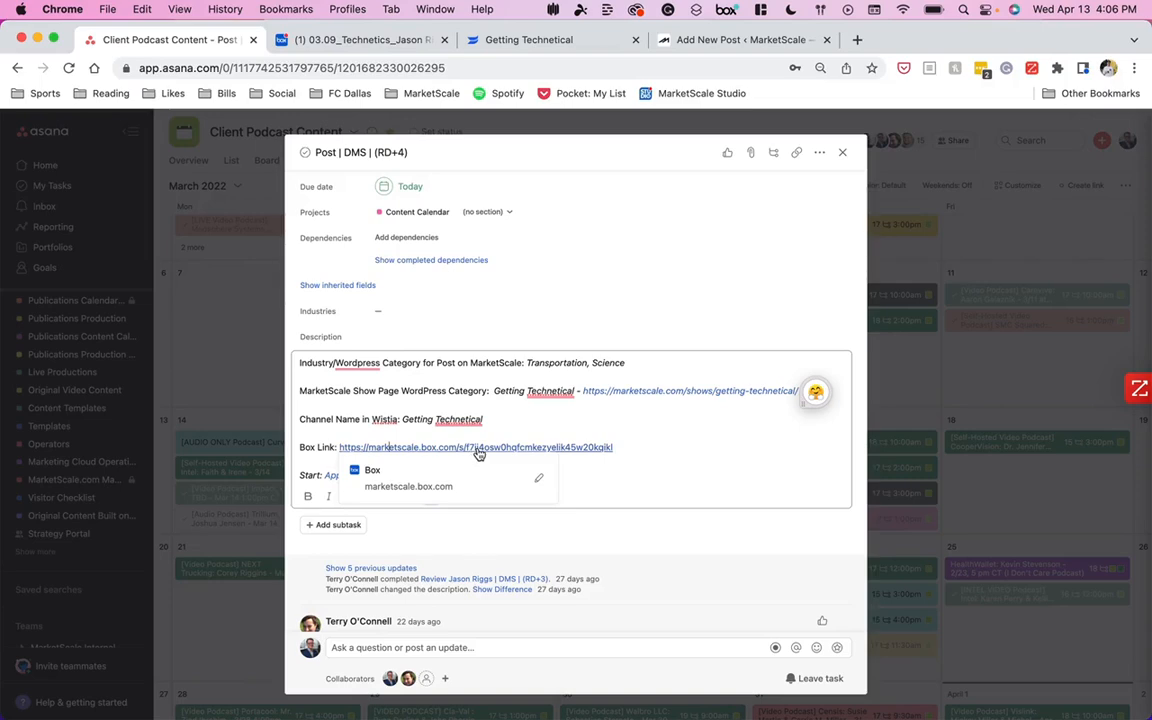
click(478, 451)
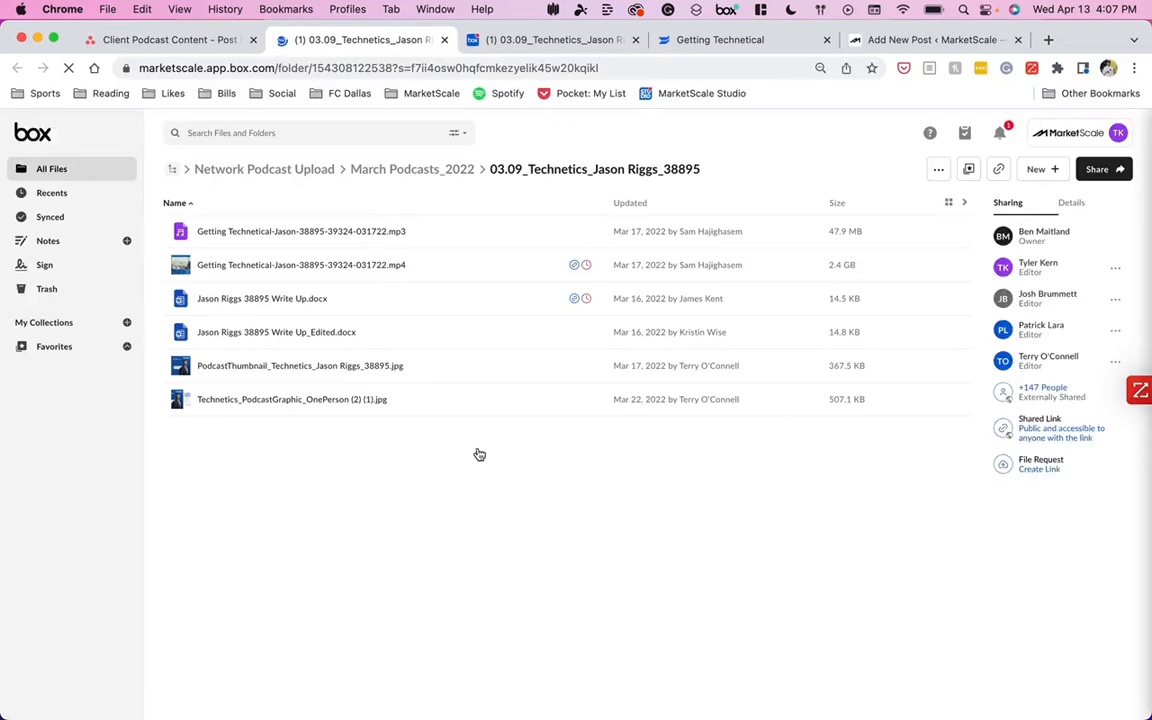
Preview Technetics_PodcastGraphic_OnePerson (2) (1).jpg in the Box folder, then return to its file list.
key(super+1)
key(super+2)
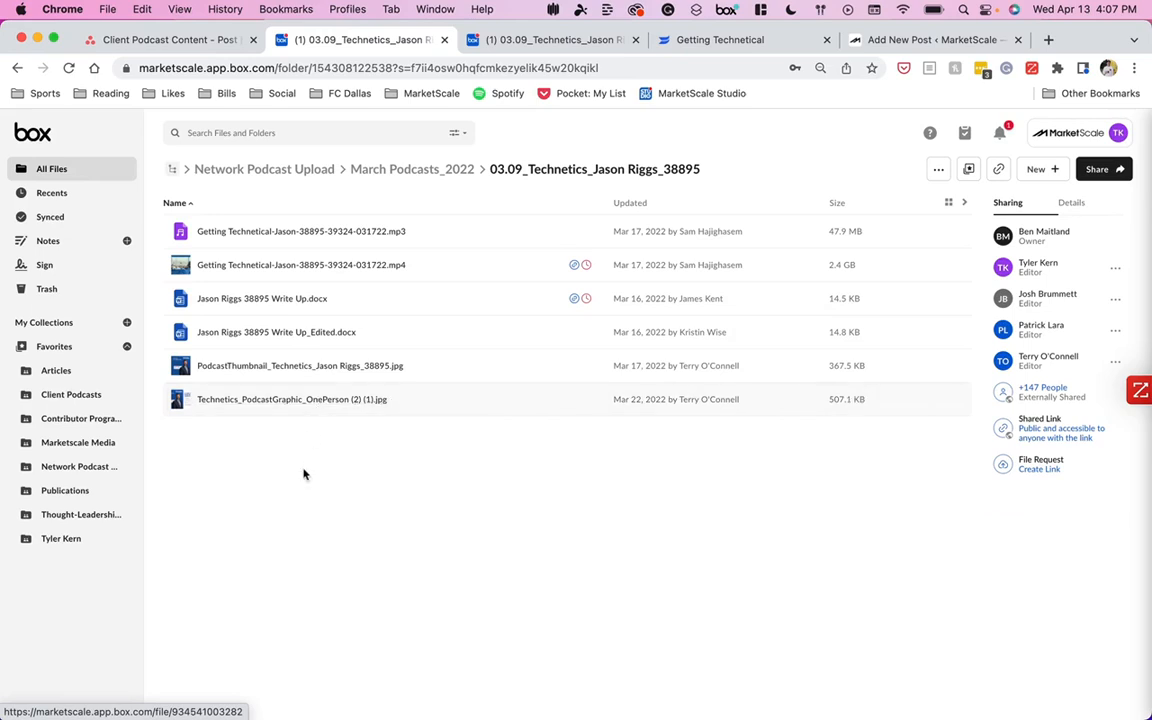
click(268, 399)
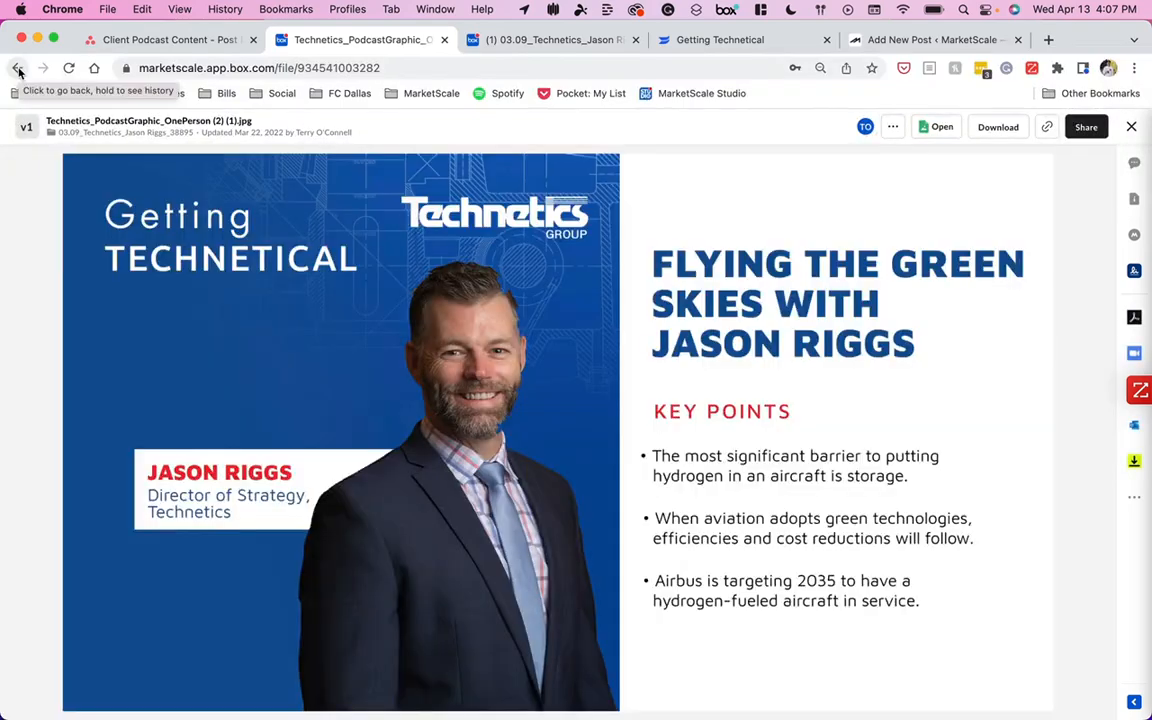
click(18, 70)
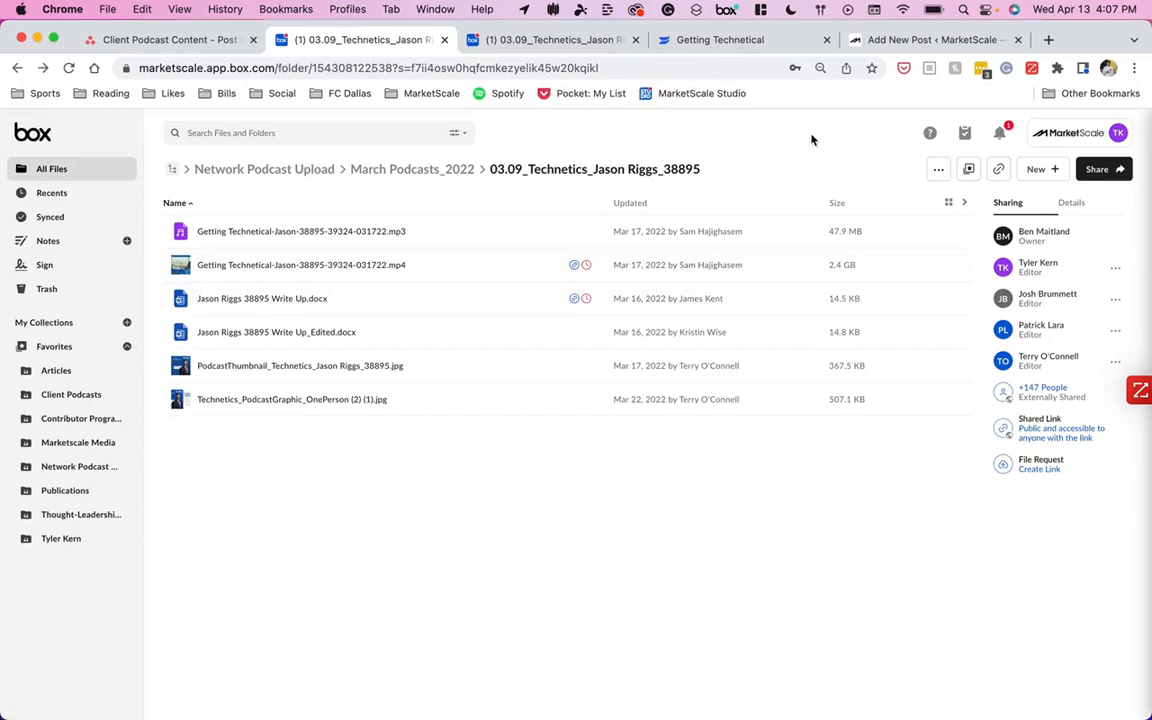
Open the clean energy aerospace episode, play it, jump to 4:00 and pause.
click(725, 40)
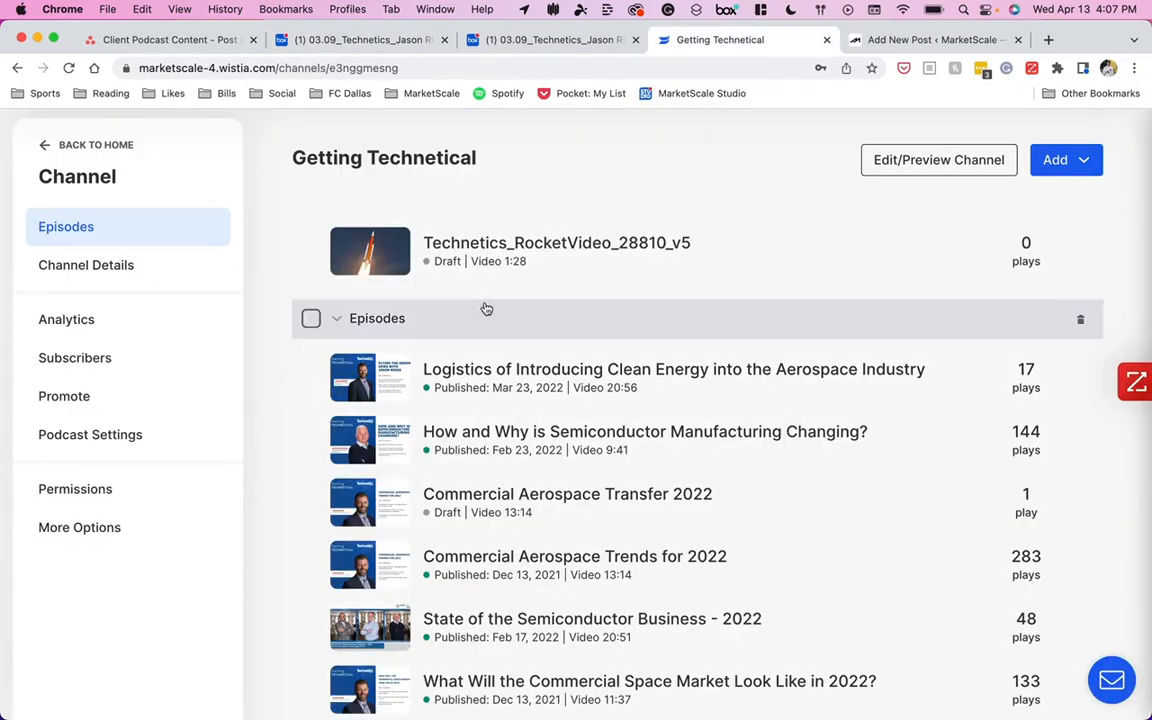
click(488, 371)
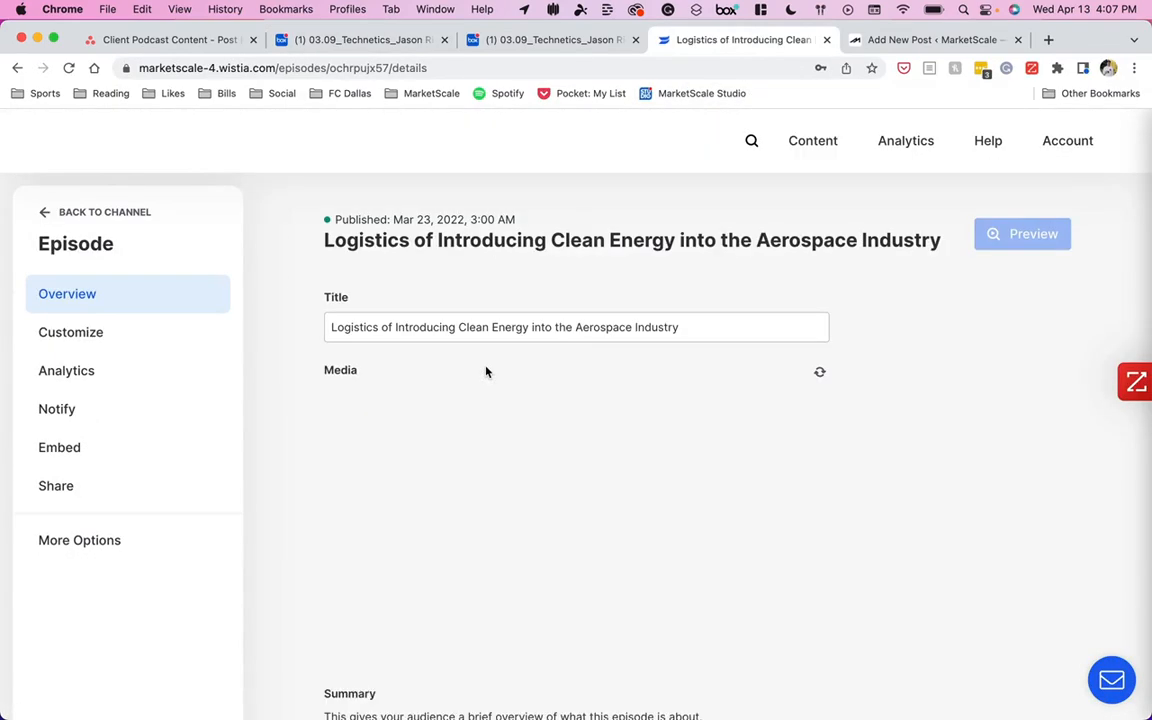
scroll(499, 415, down, 1)
click(571, 448)
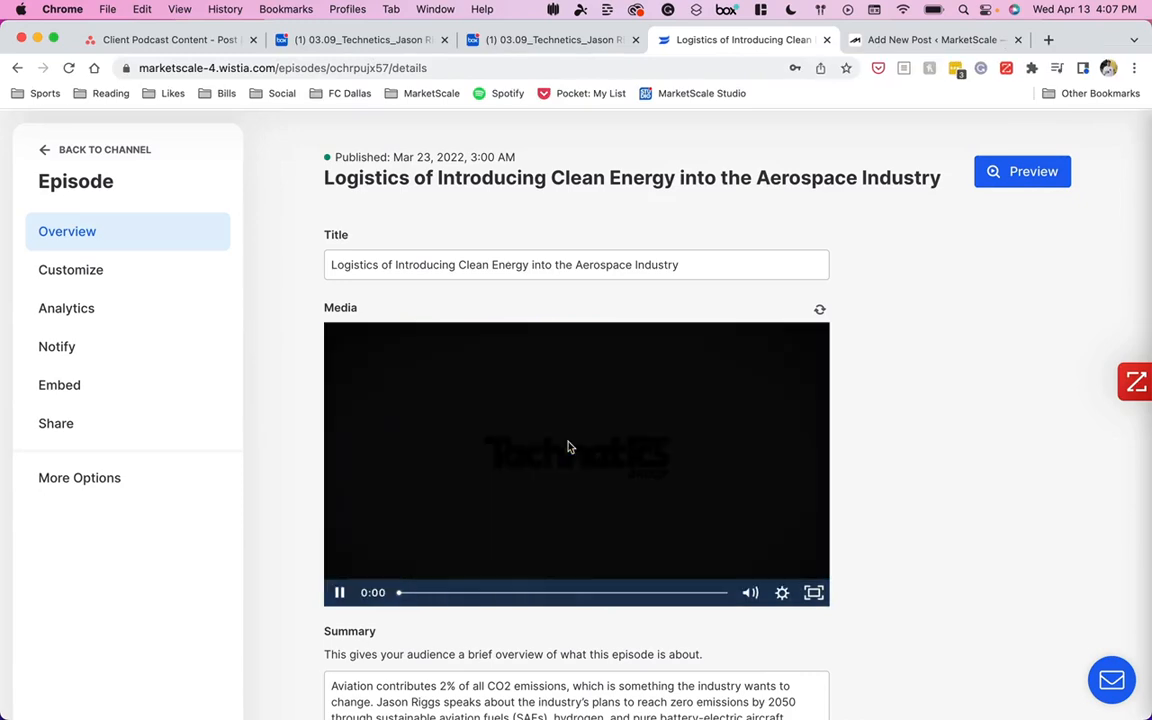
drag(430, 593, 462, 596)
click(341, 595)
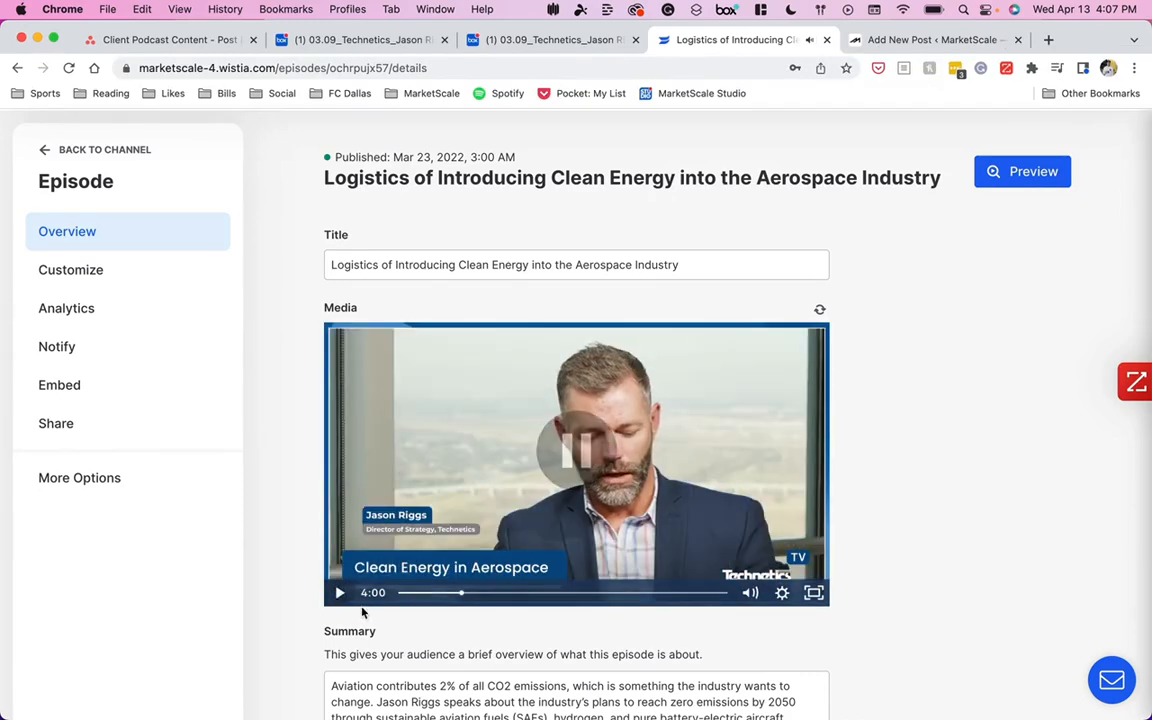
Select the episode page's URL, return to the channel list, then go to Box.
scroll(362, 609, down, 1)
scroll(362, 607, down, 3)
scroll(363, 600, up, 5)
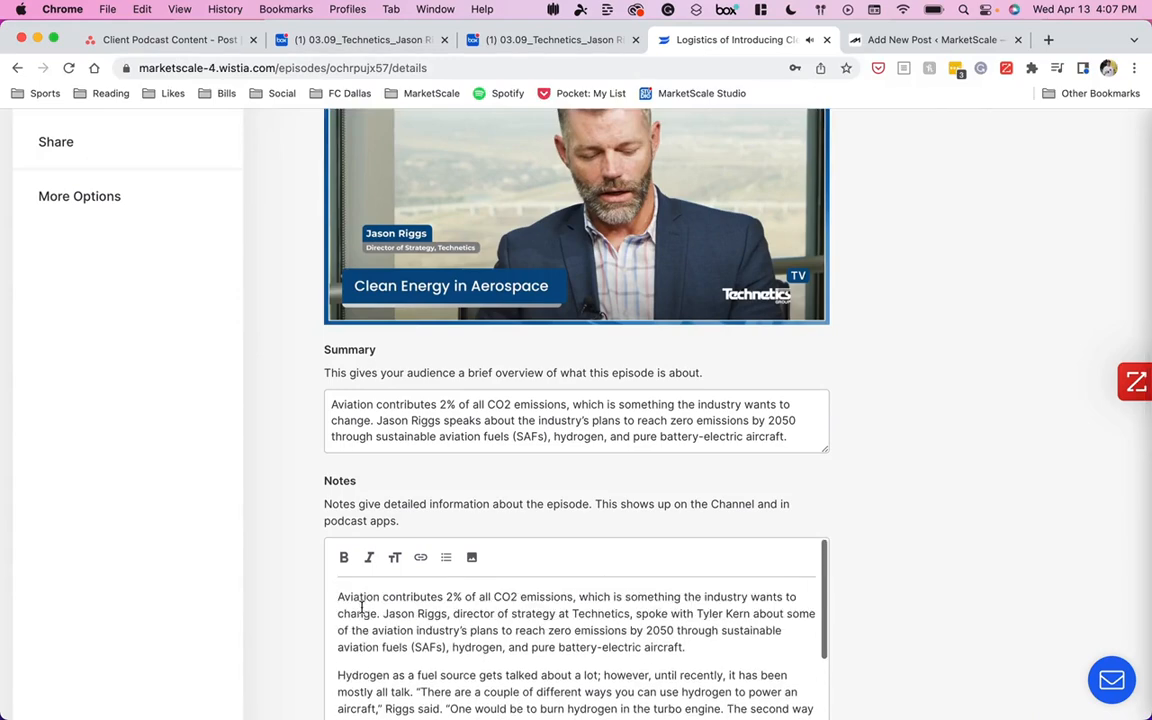
click(368, 70)
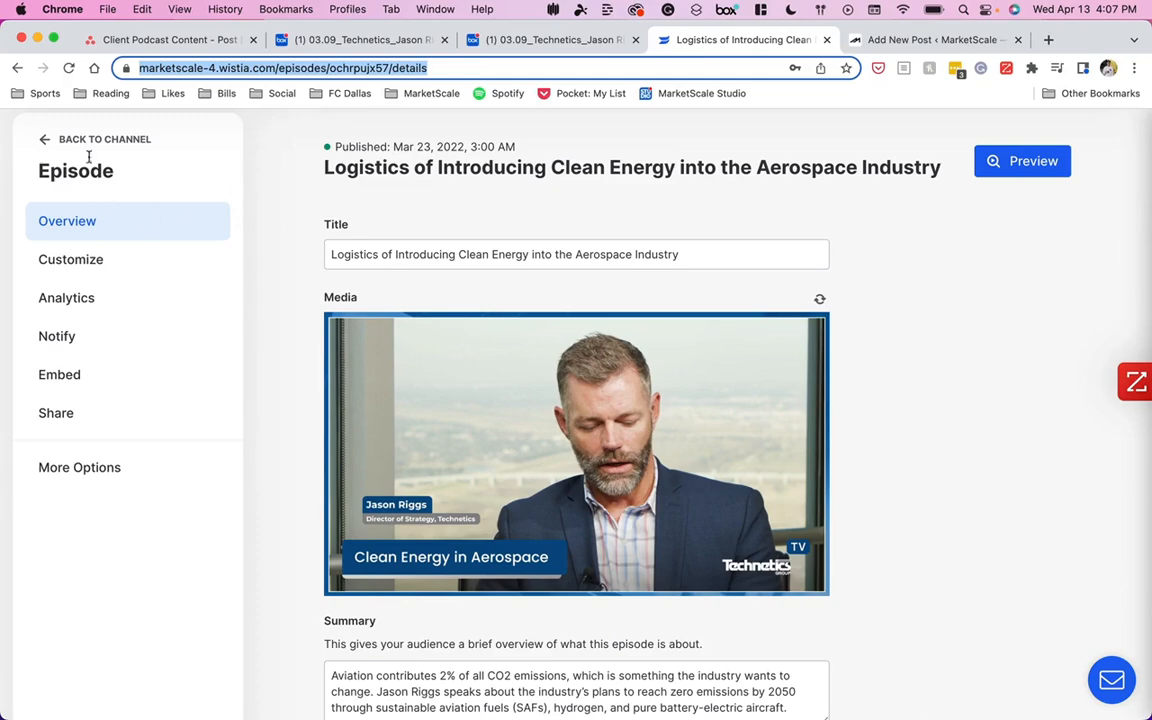
click(44, 144)
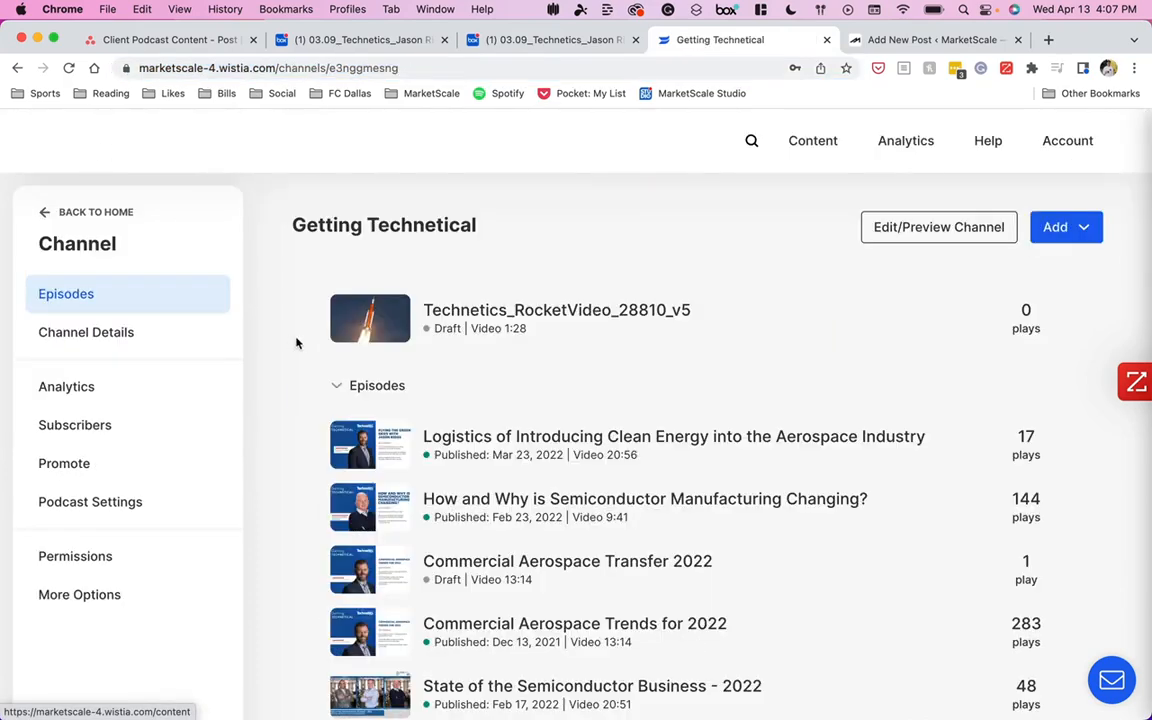
click(378, 40)
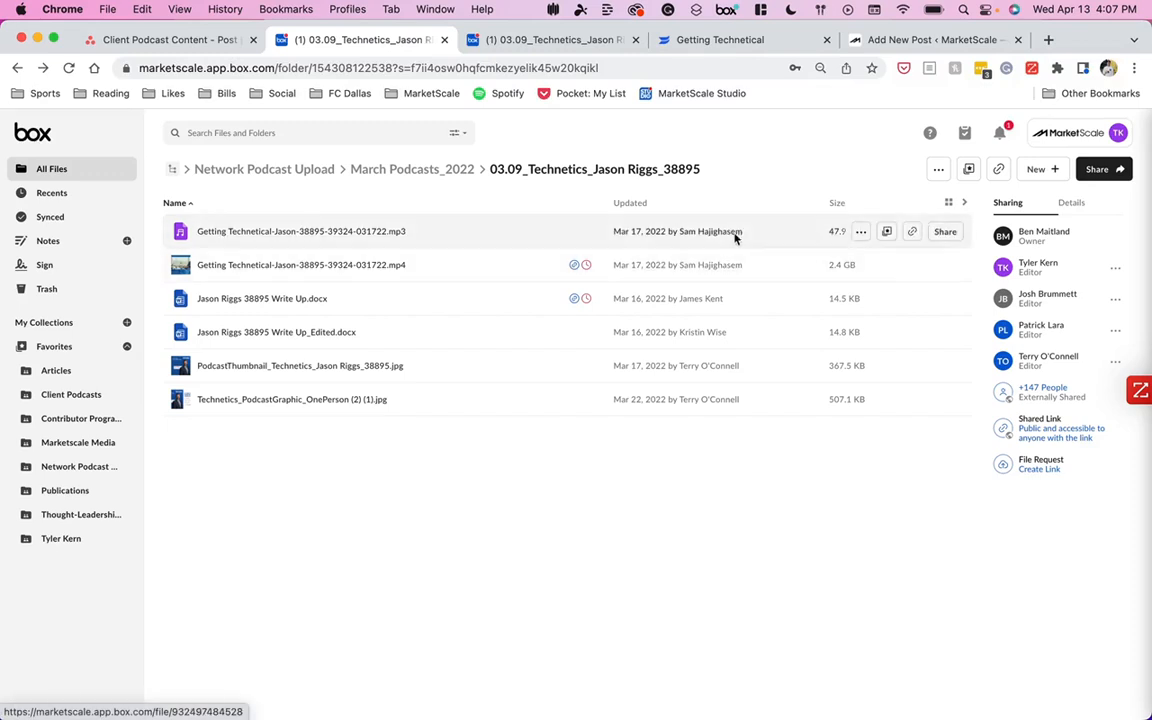
Download the 2.4 GB episode mp4 into Downloads and close the duplicate Box tab.
click(861, 265)
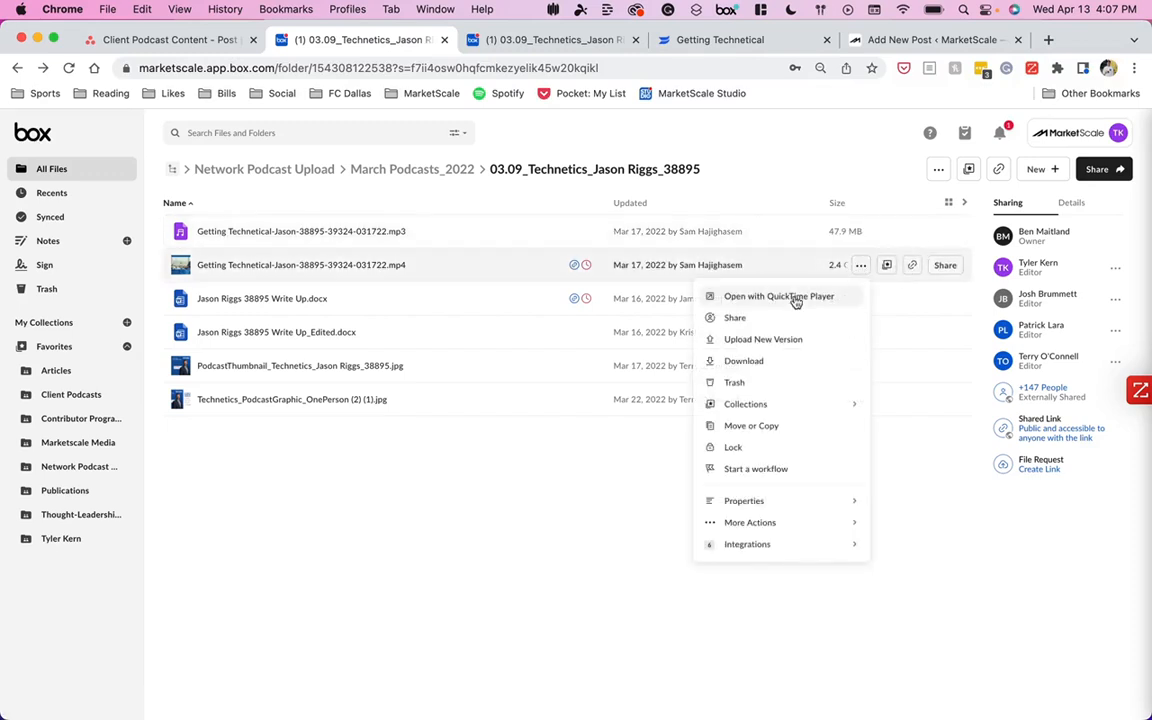
click(757, 366)
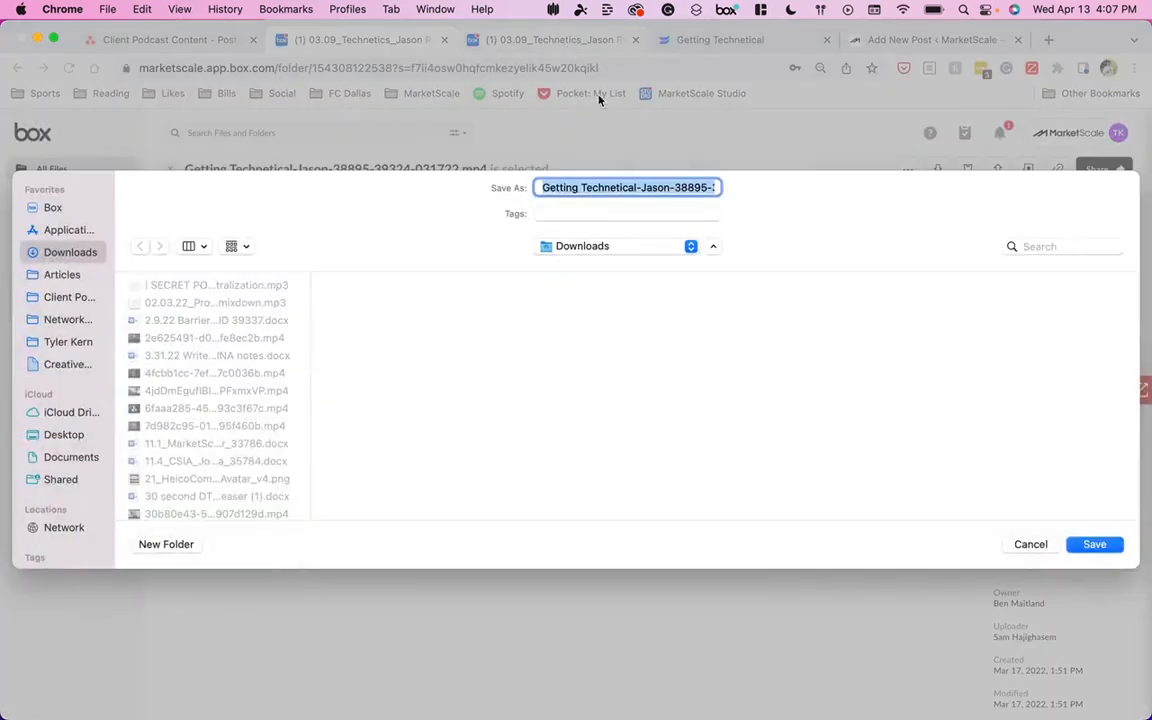
click(1095, 544)
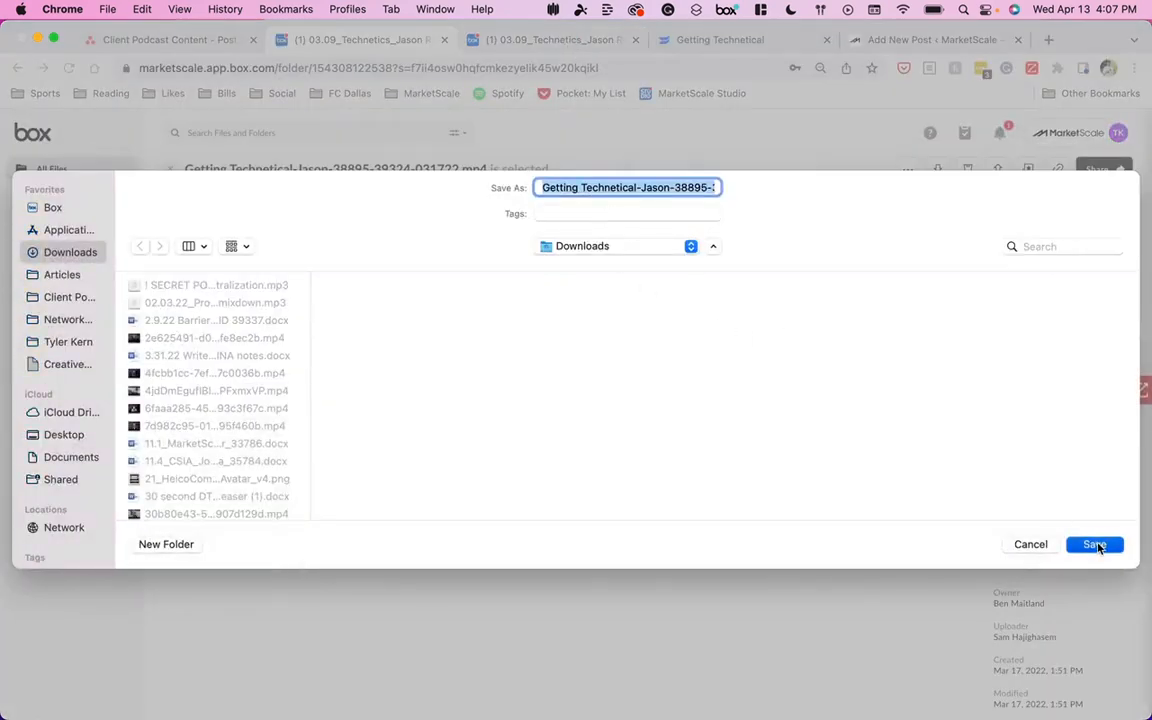
click(635, 40)
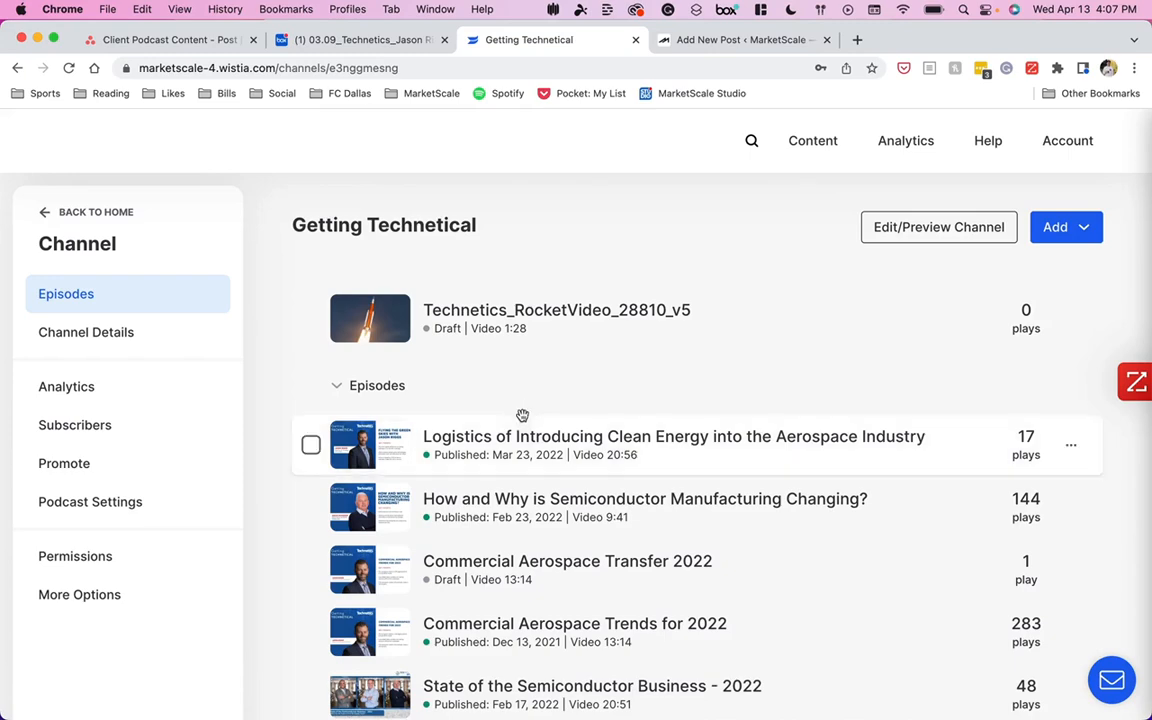
Open the clean energy episode's thumbnail settings and preview the one-person podcast graphic in Box.
click(481, 438)
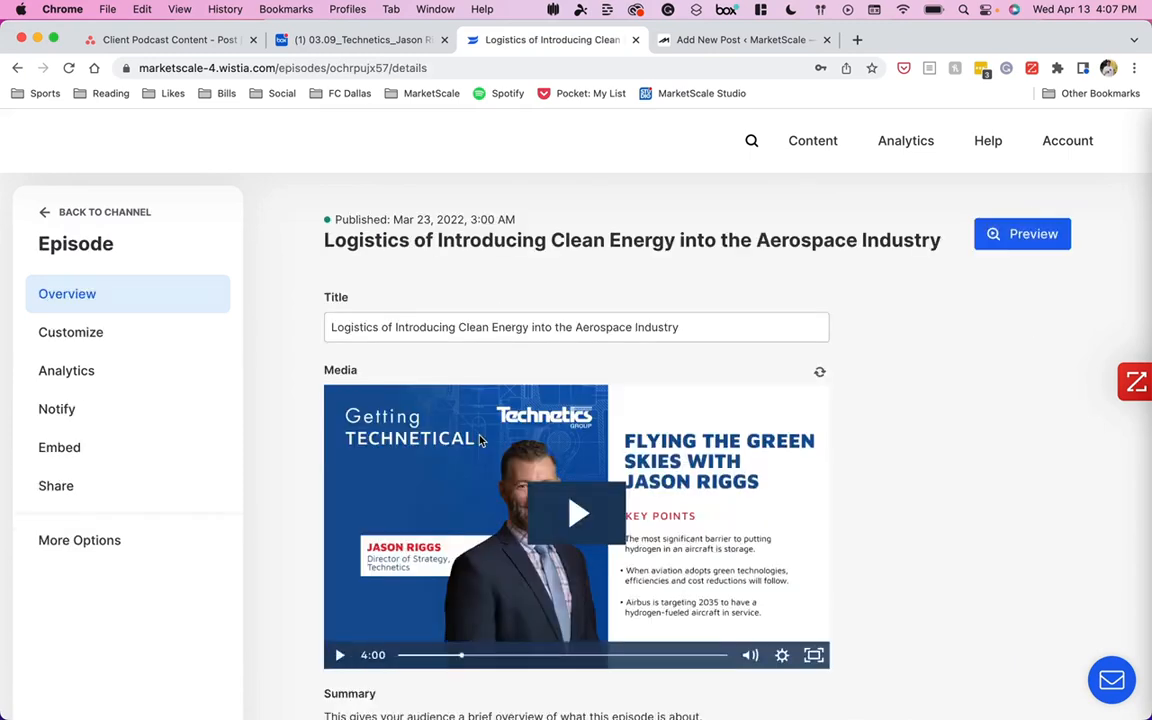
click(62, 325)
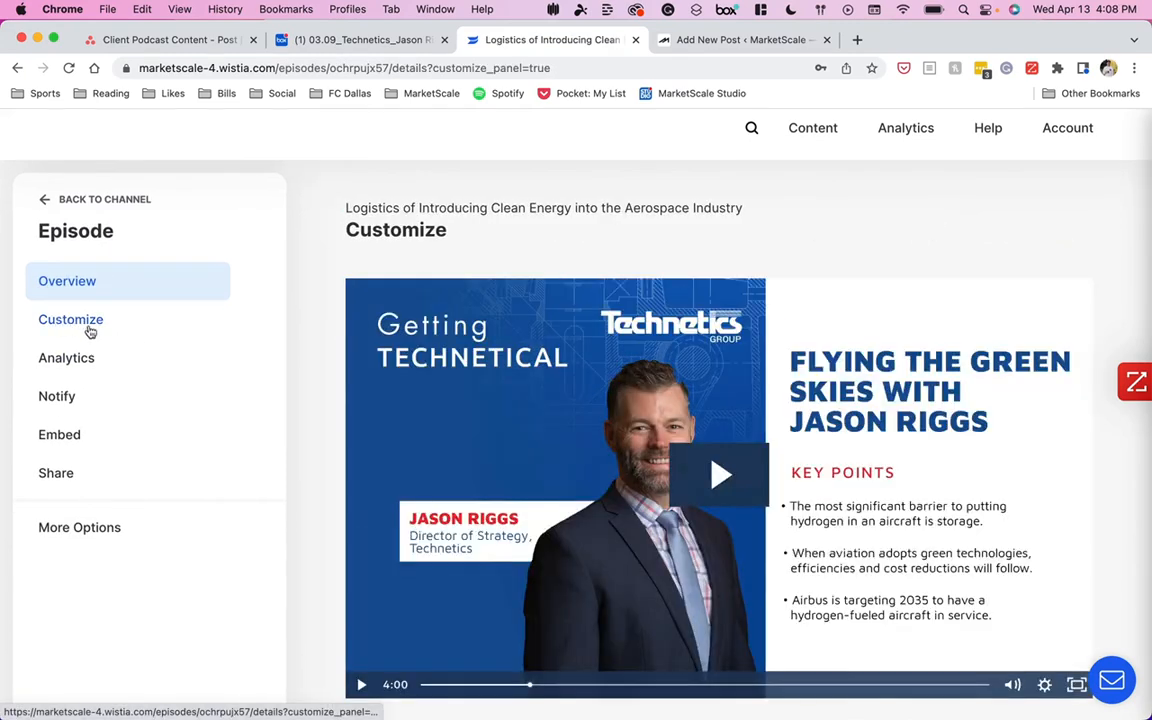
click(105, 313)
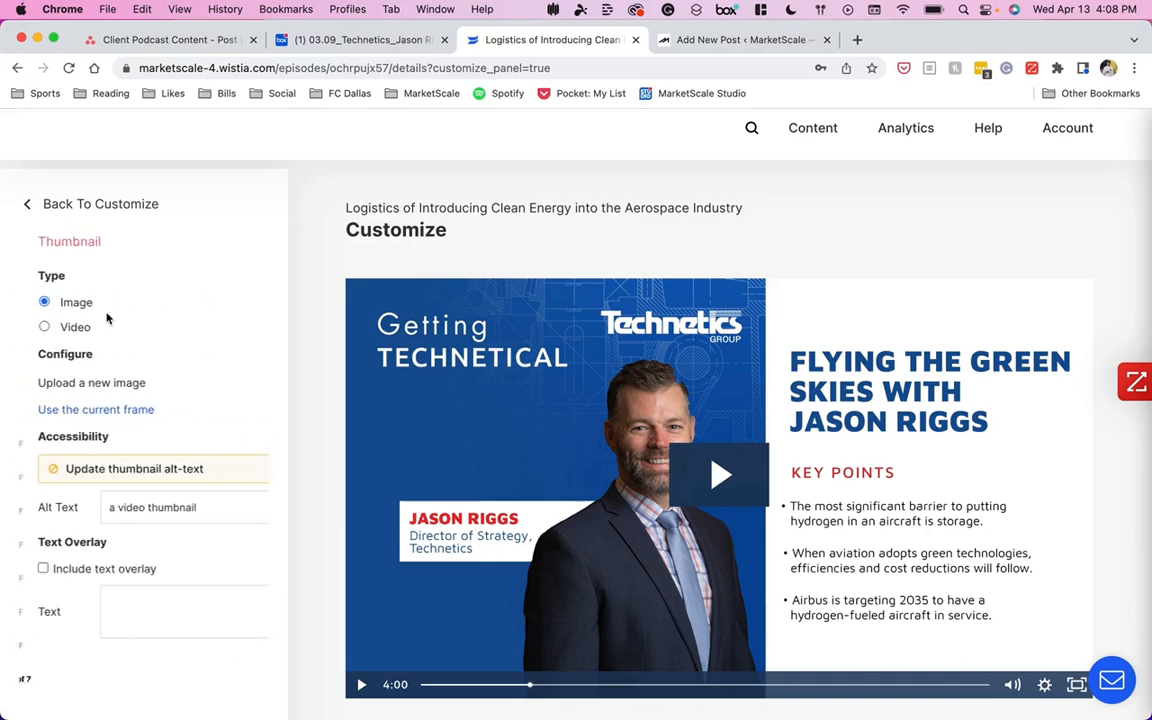
click(348, 42)
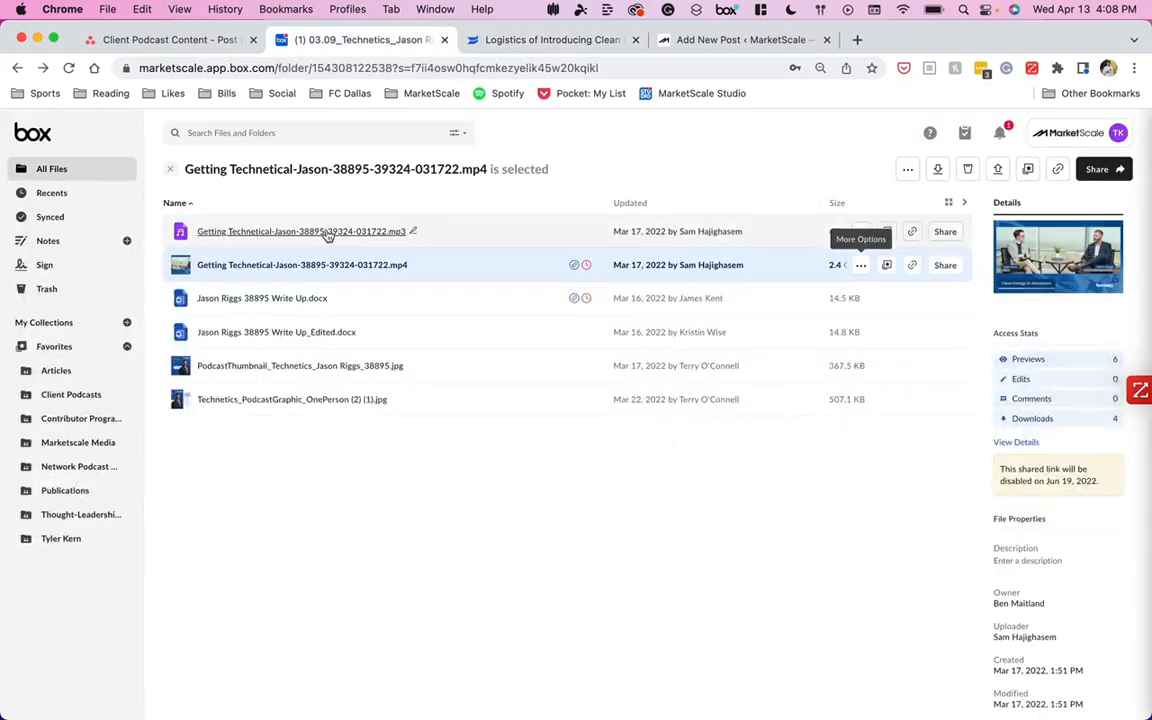
click(313, 400)
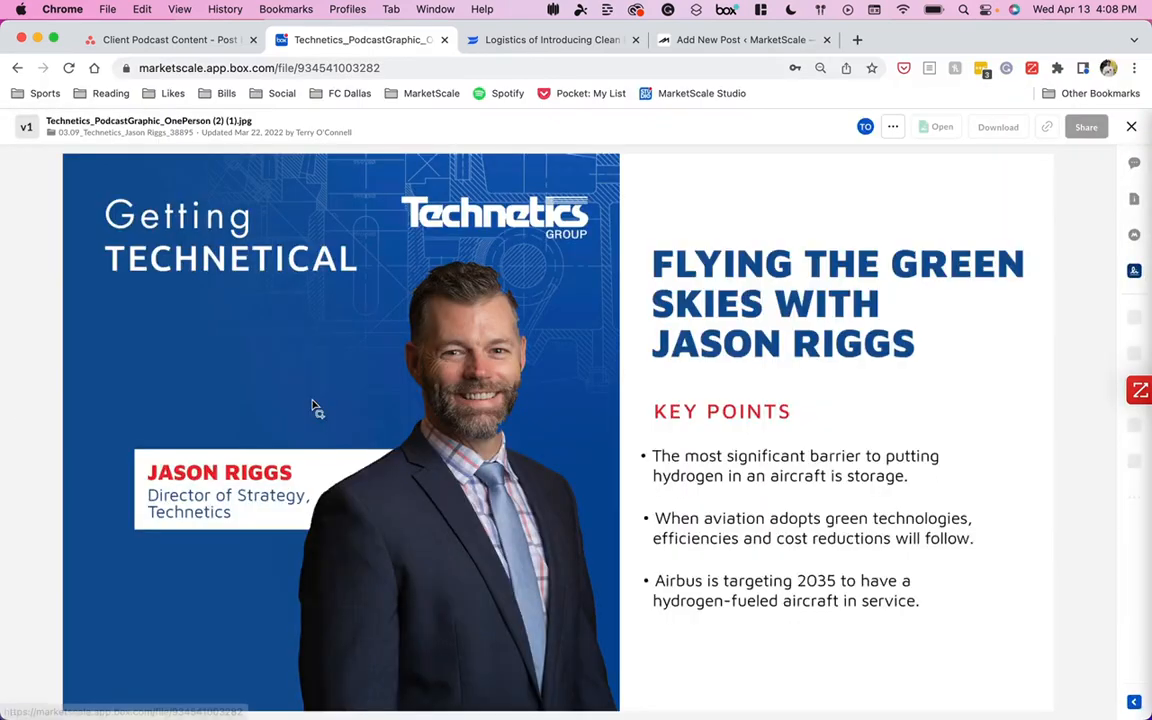
Check the Asana task and graphic again, then return to the episode's Customize options.
click(209, 40)
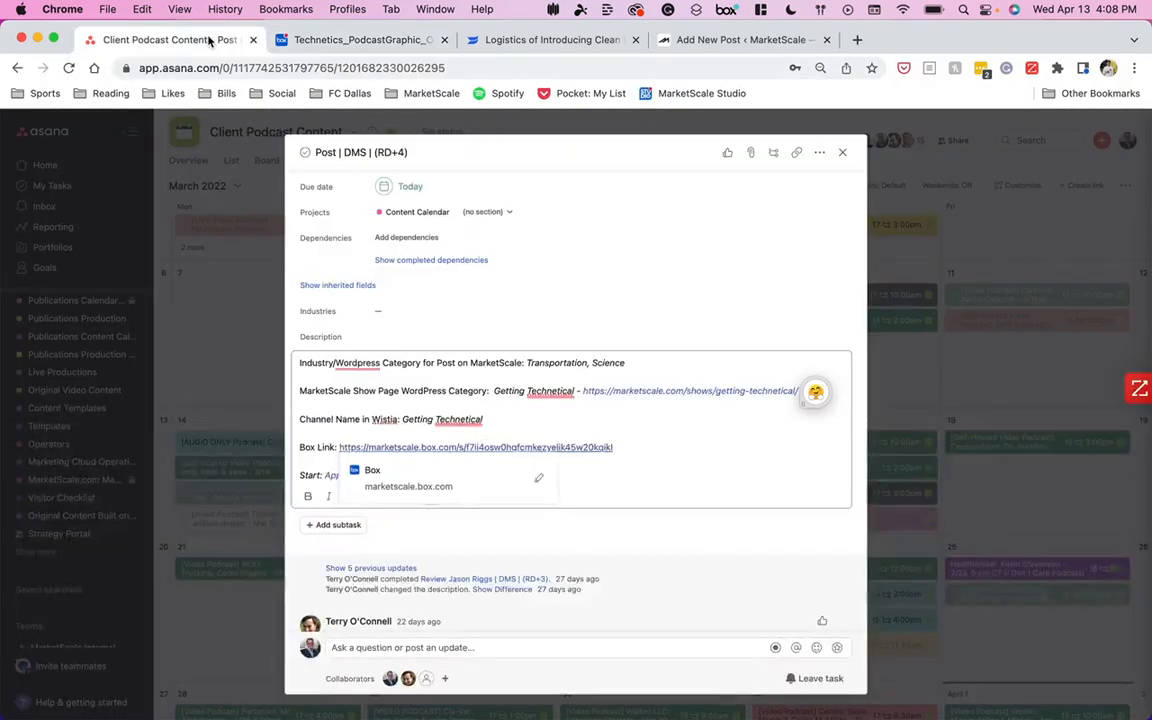
click(512, 40)
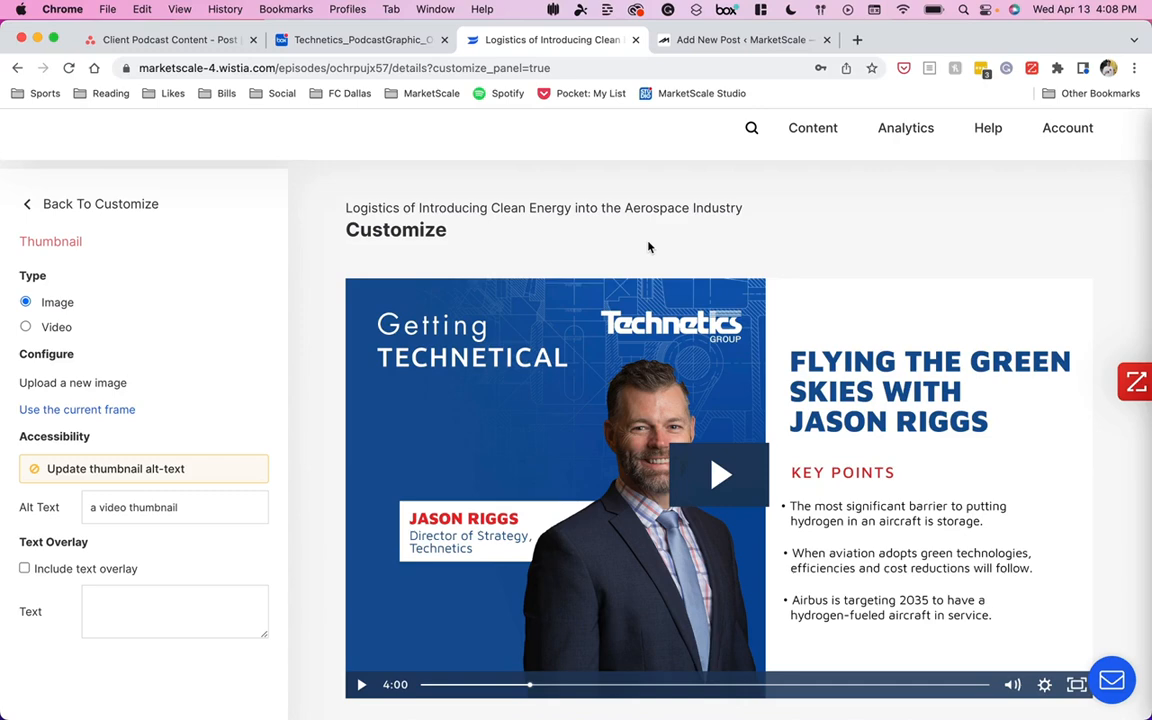
key(ctrl+shift+Tab)
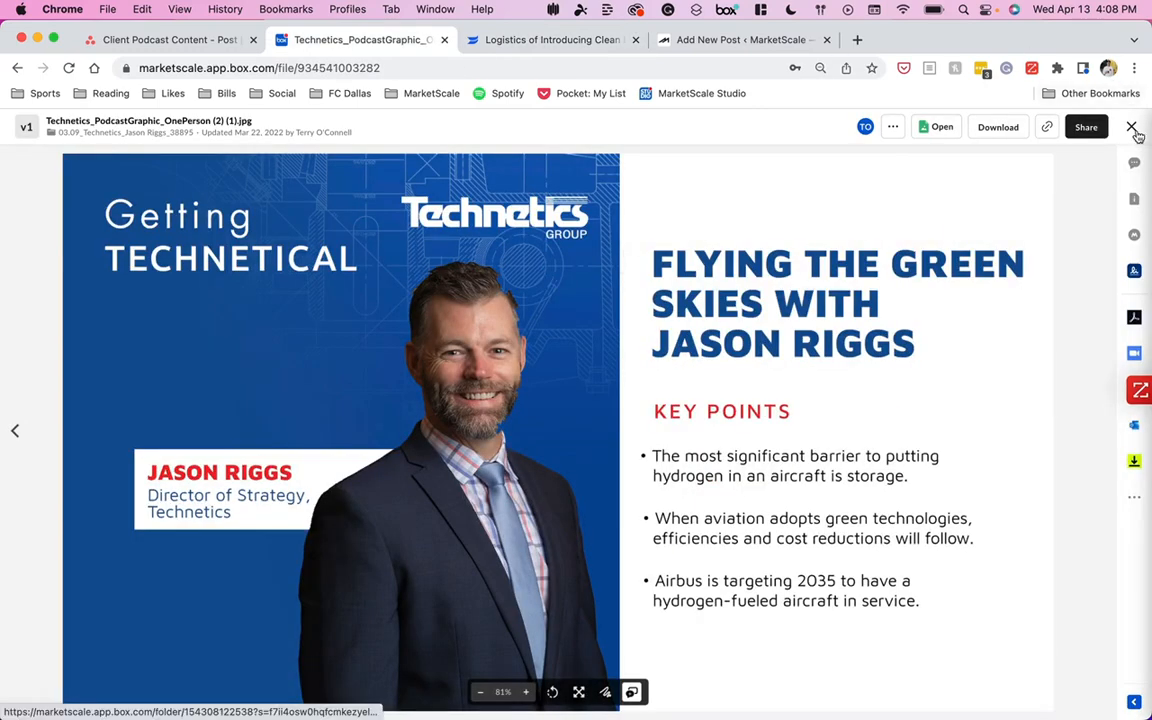
key(ctrl+Tab)
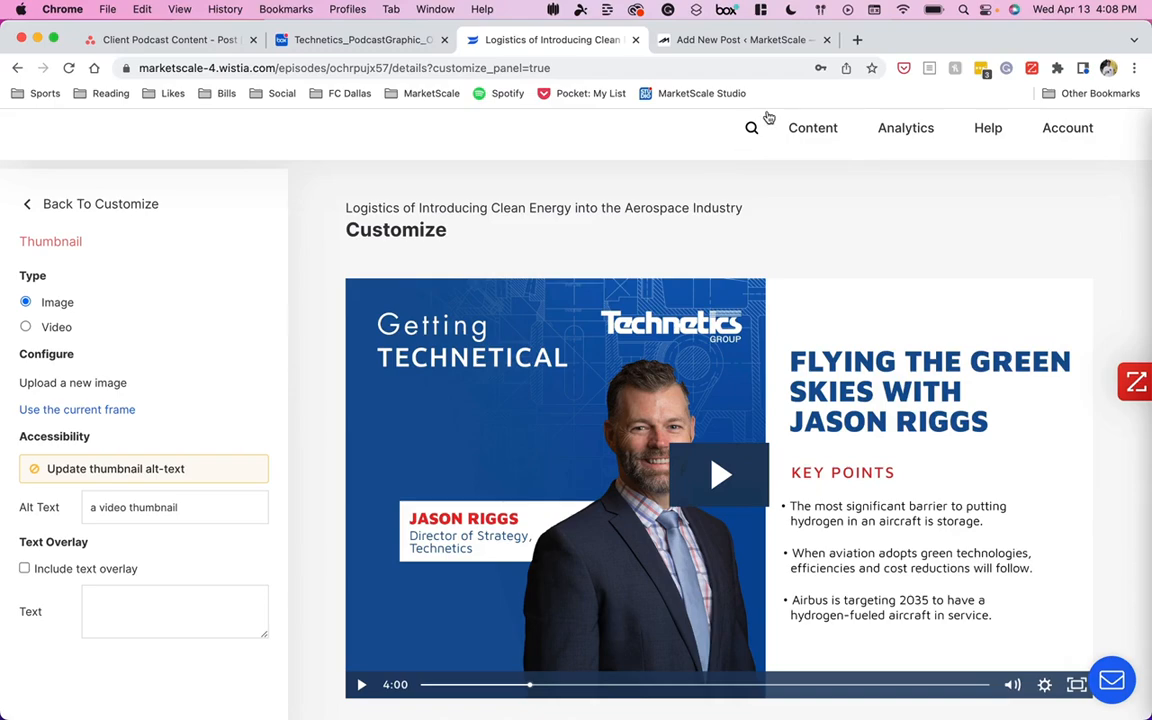
click(123, 204)
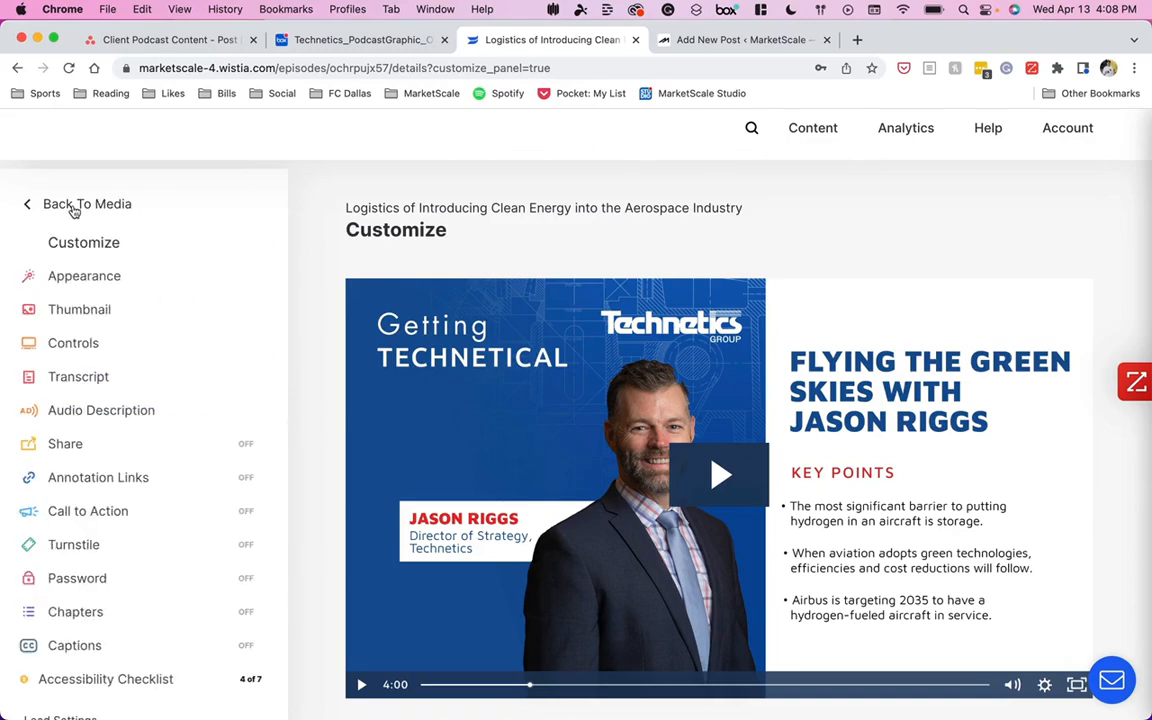
Return to the clean energy episode's Overview and look over its fields.
click(34, 204)
scroll(415, 345, down, 15)
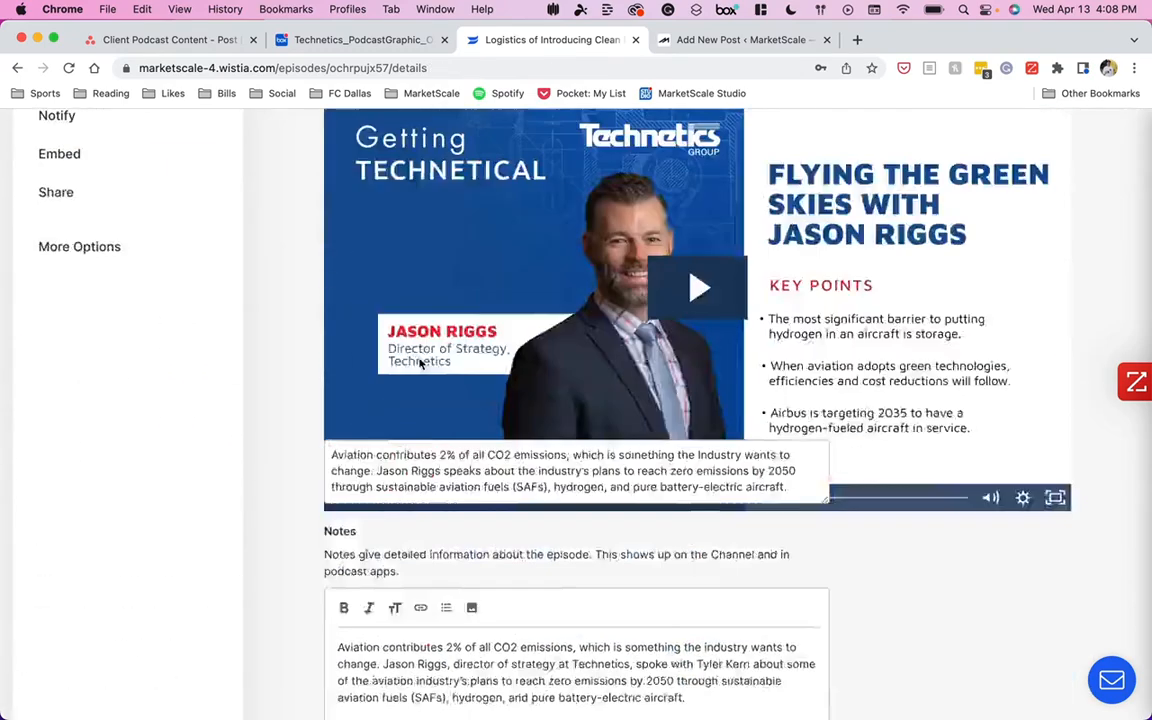
scroll(420, 360, up, 3)
scroll(420, 358, up, 10)
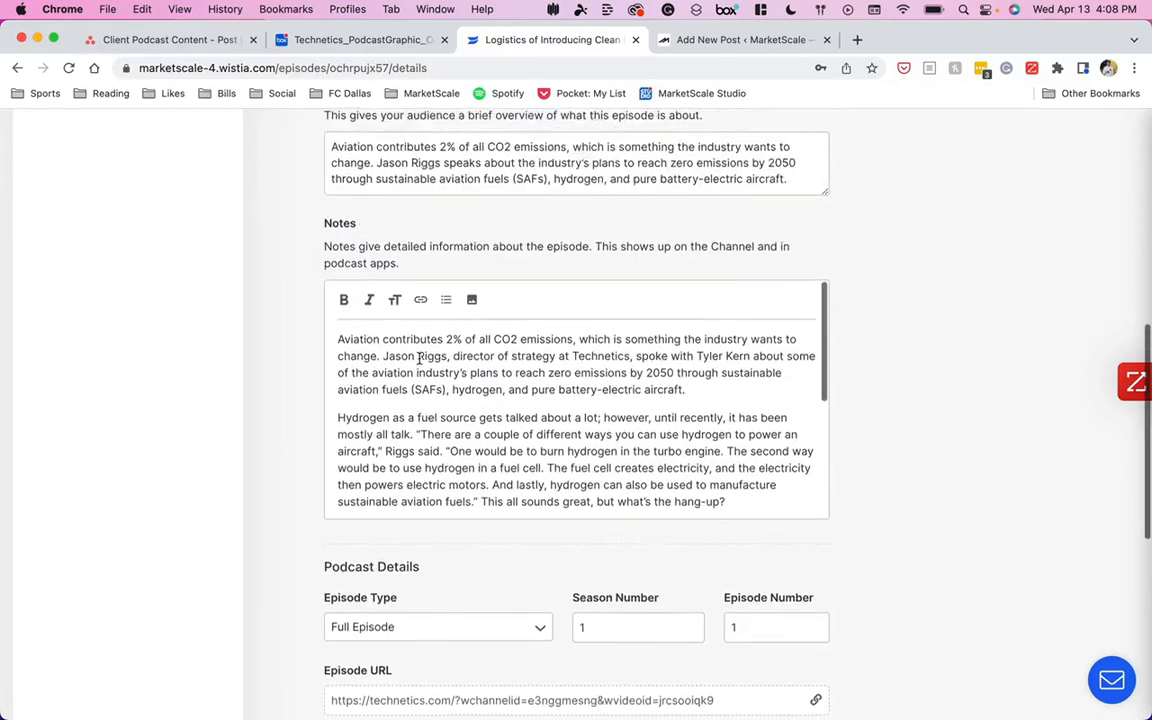
scroll(398, 463, down, 5)
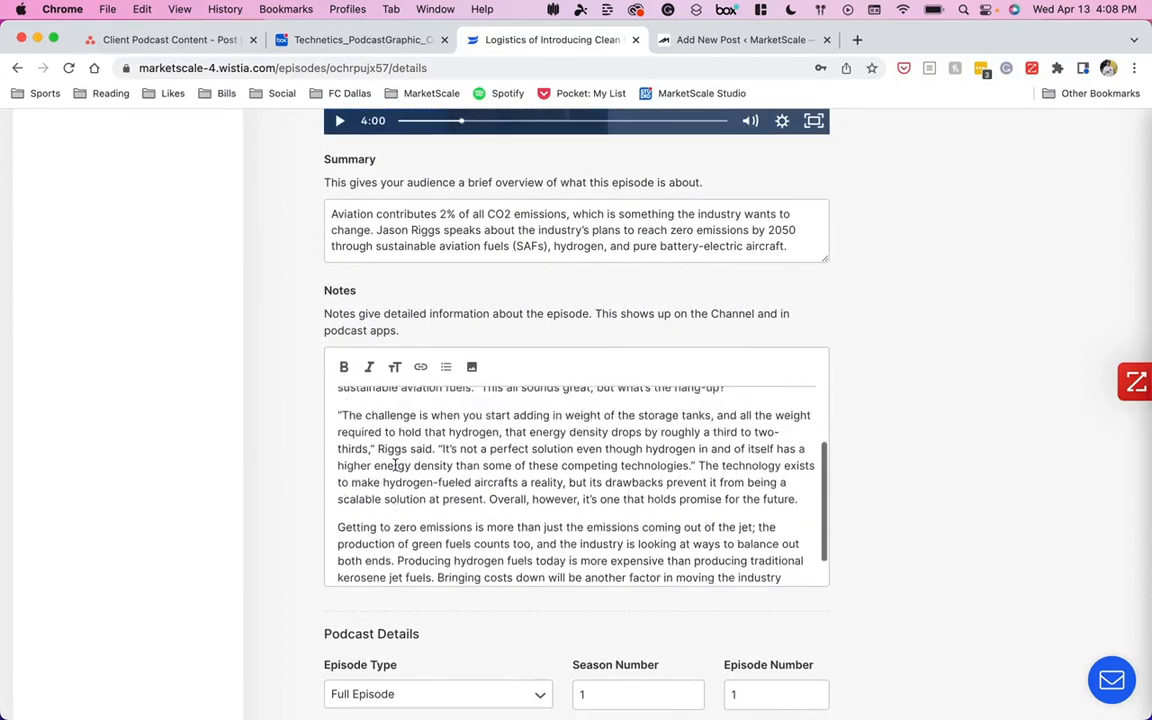
scroll(398, 463, up, 5)
scroll(283, 508, up, 1)
key(super+1)
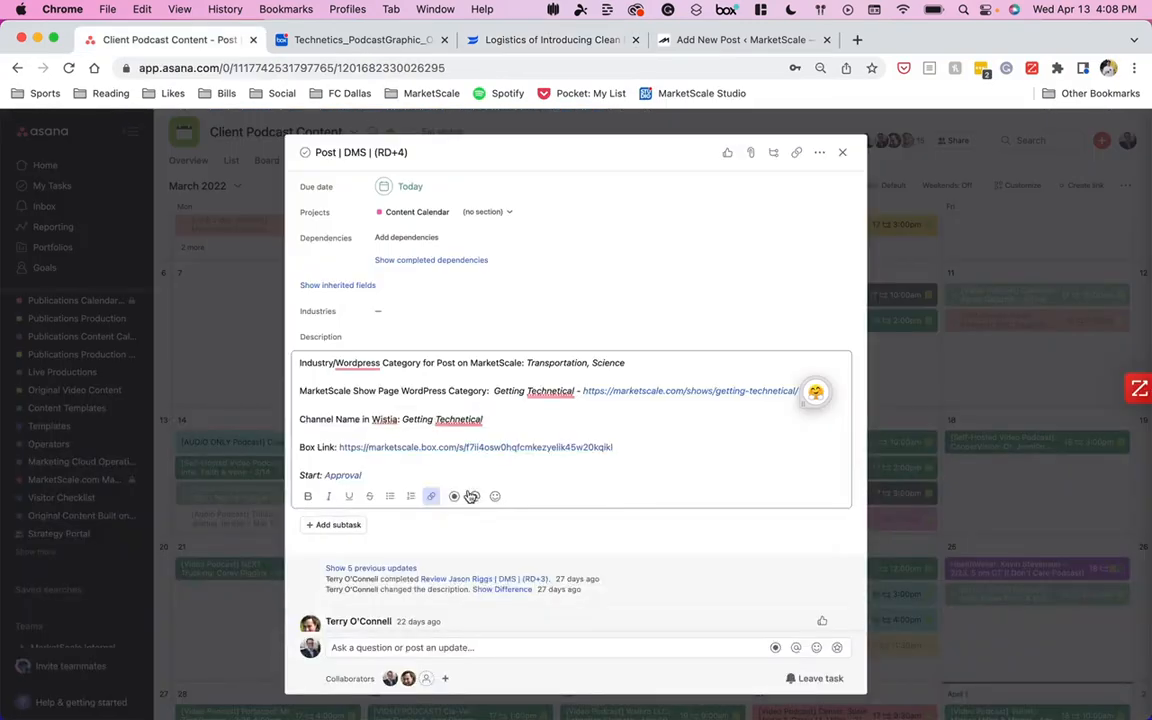
key(super+2)
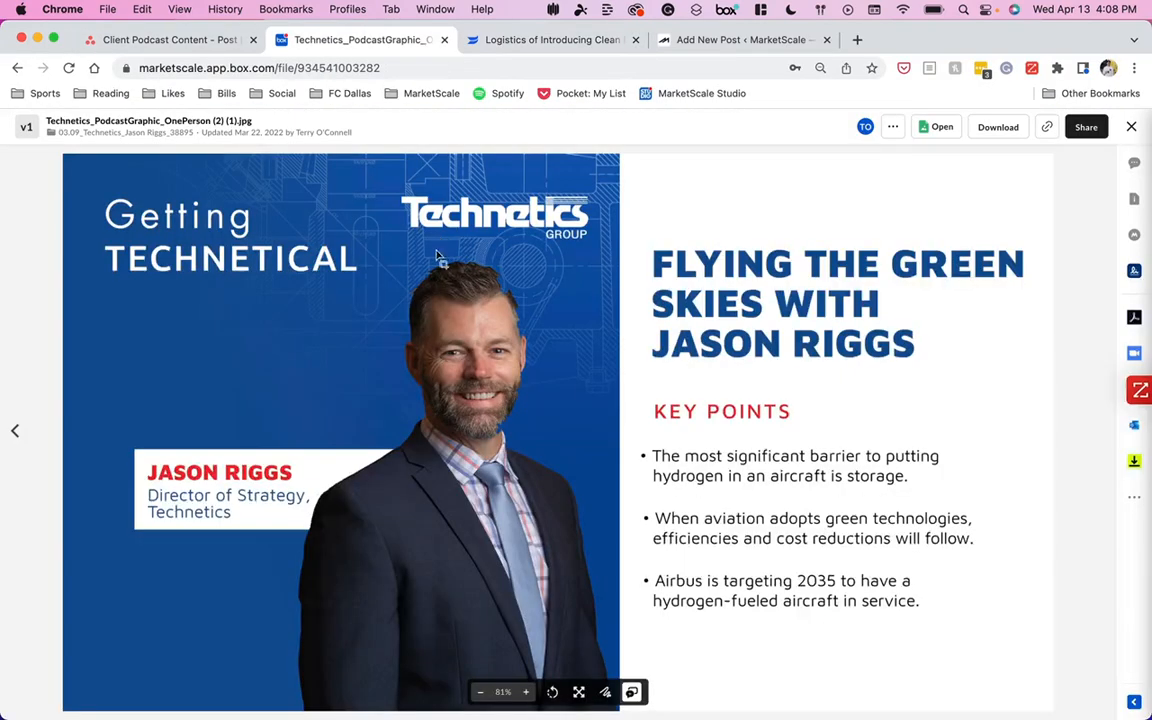
click(1132, 126)
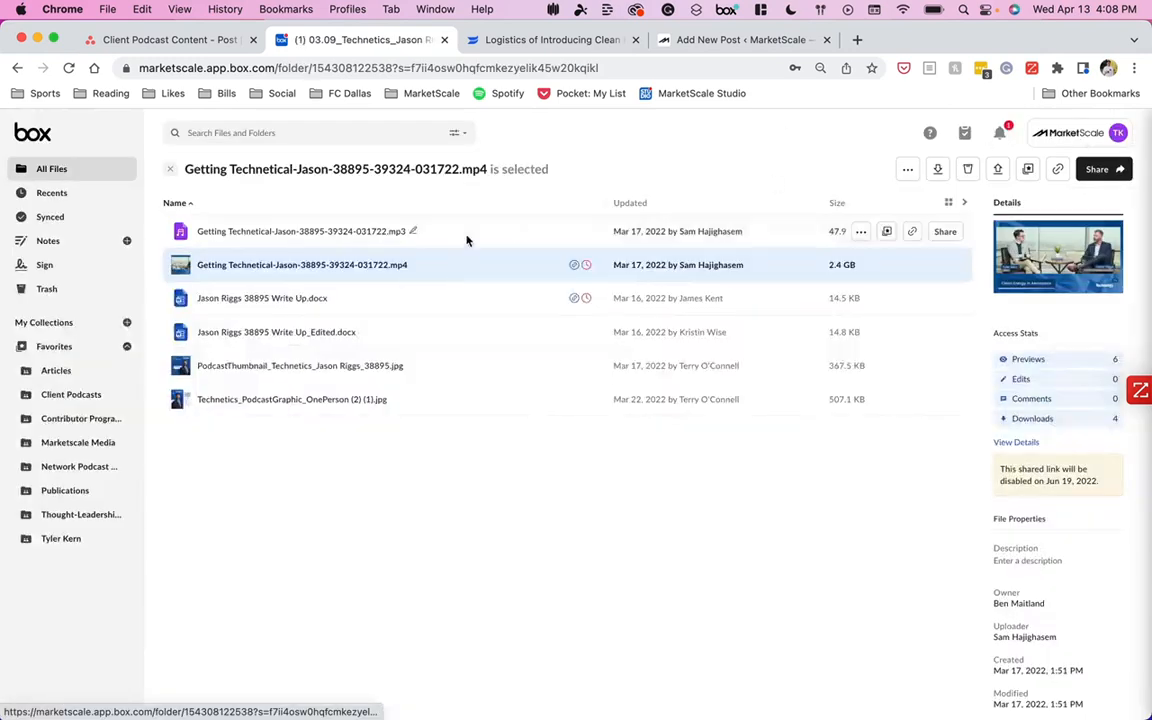
click(284, 333)
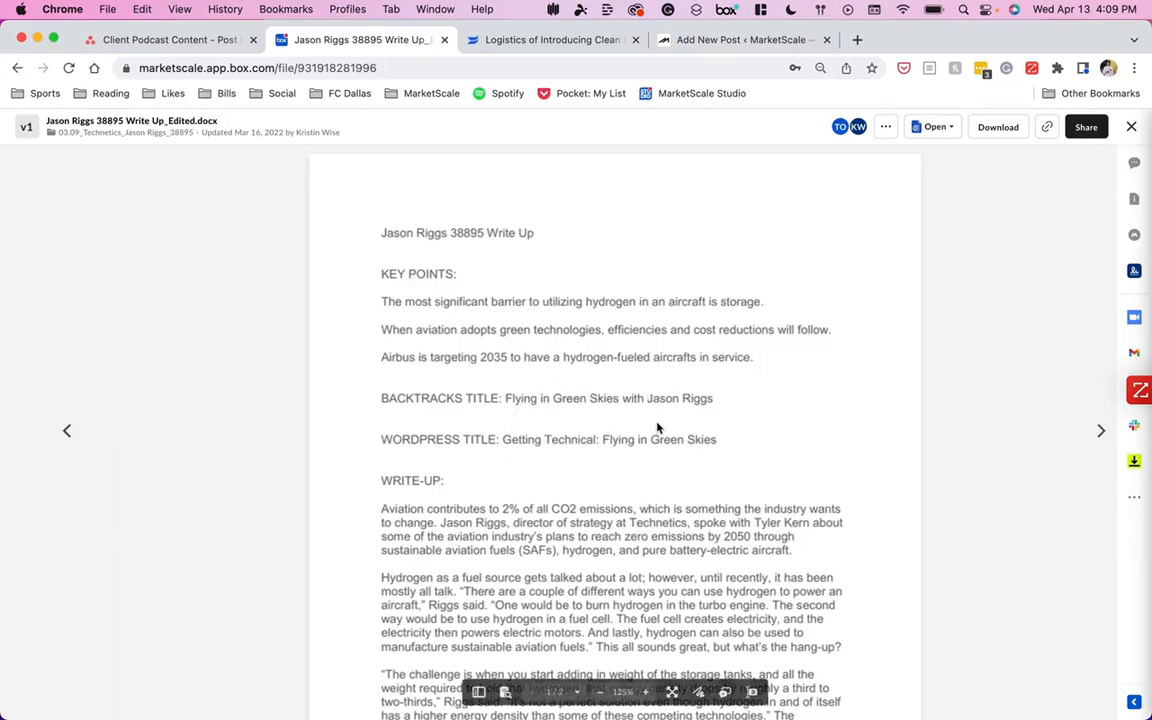
scroll(661, 420, down, 2)
scroll(661, 418, down, 10)
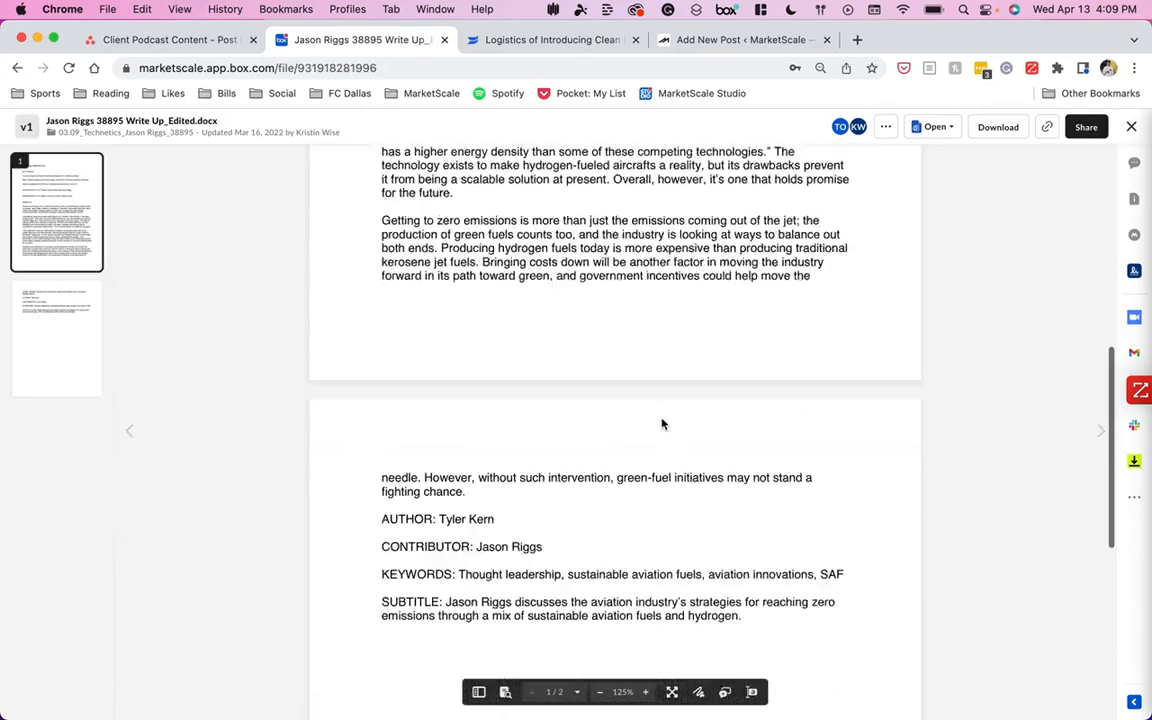
scroll(661, 420, up, 4)
scroll(661, 420, up, 3)
scroll(663, 419, down, 5)
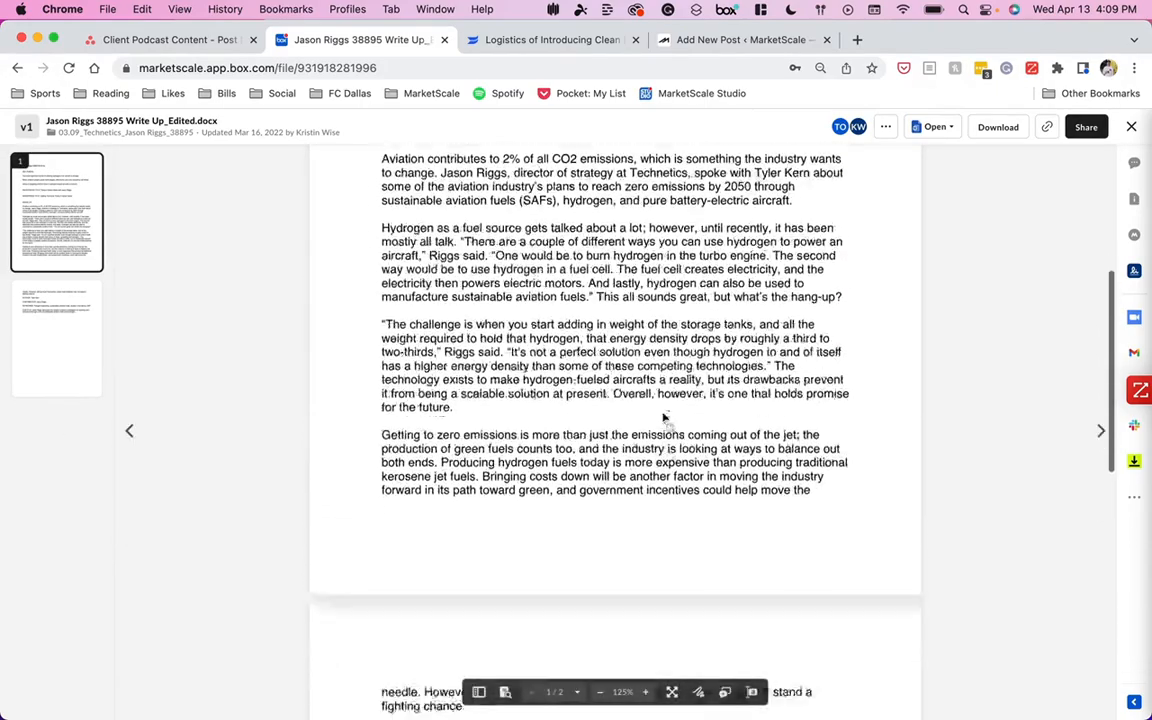
Compare the Wistia episode's Overview against the Box write-up document.
click(552, 40)
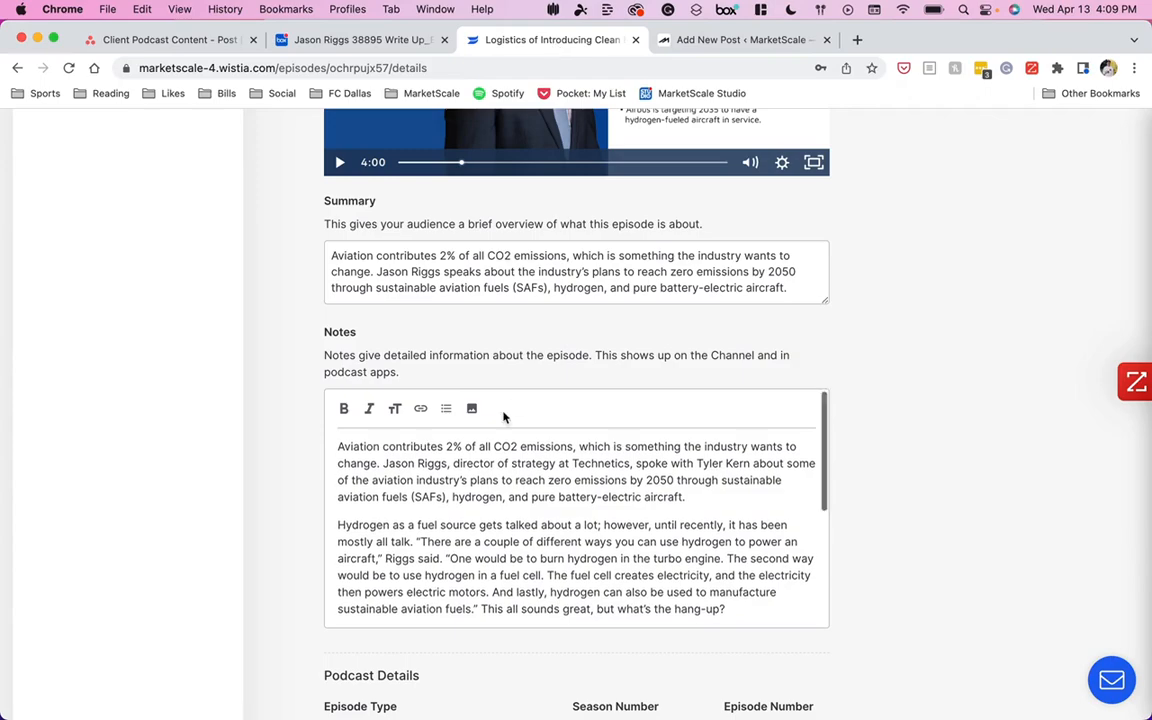
scroll(480, 480, down, 3)
scroll(468, 497, up, 5)
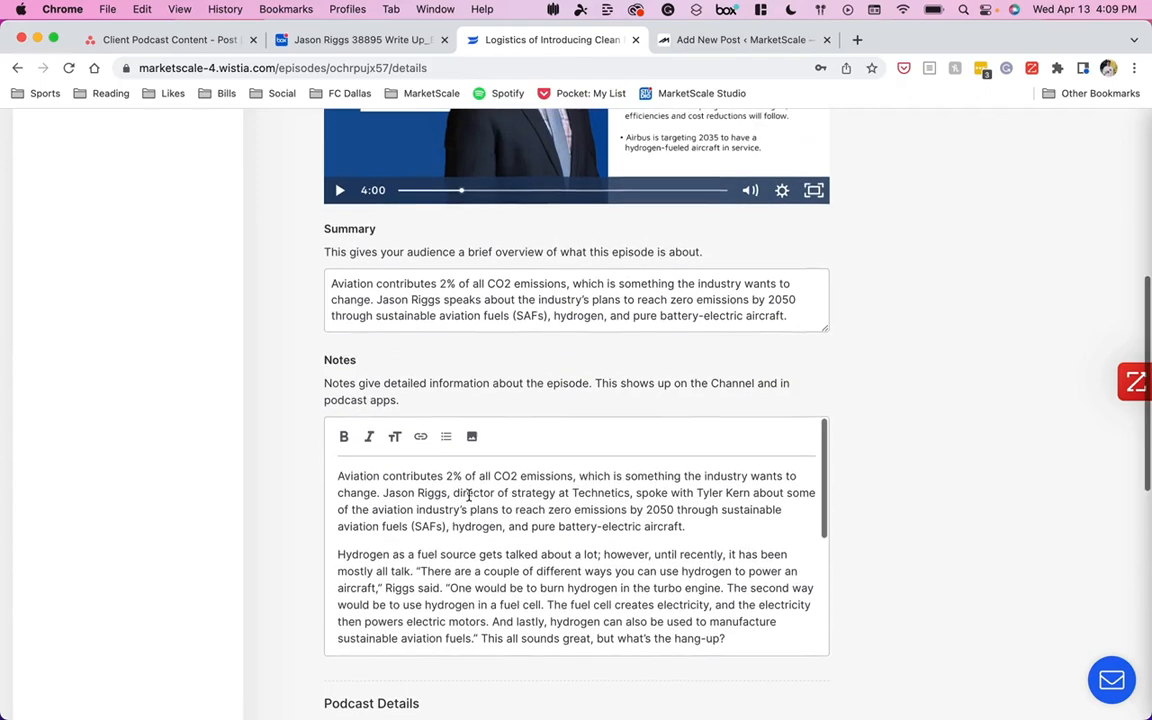
key(ctrl+shift+Tab)
scroll(470, 502, up, 2)
scroll(470, 500, down, 2)
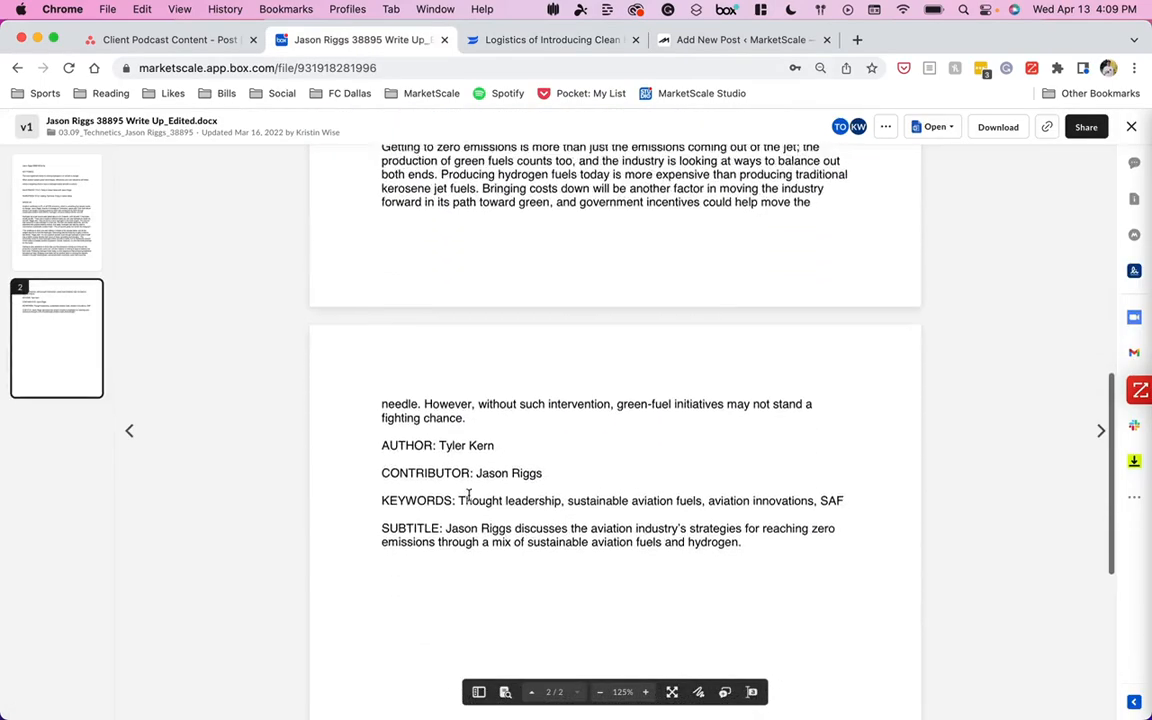
scroll(468, 497, up, 8)
scroll(468, 497, up, 3)
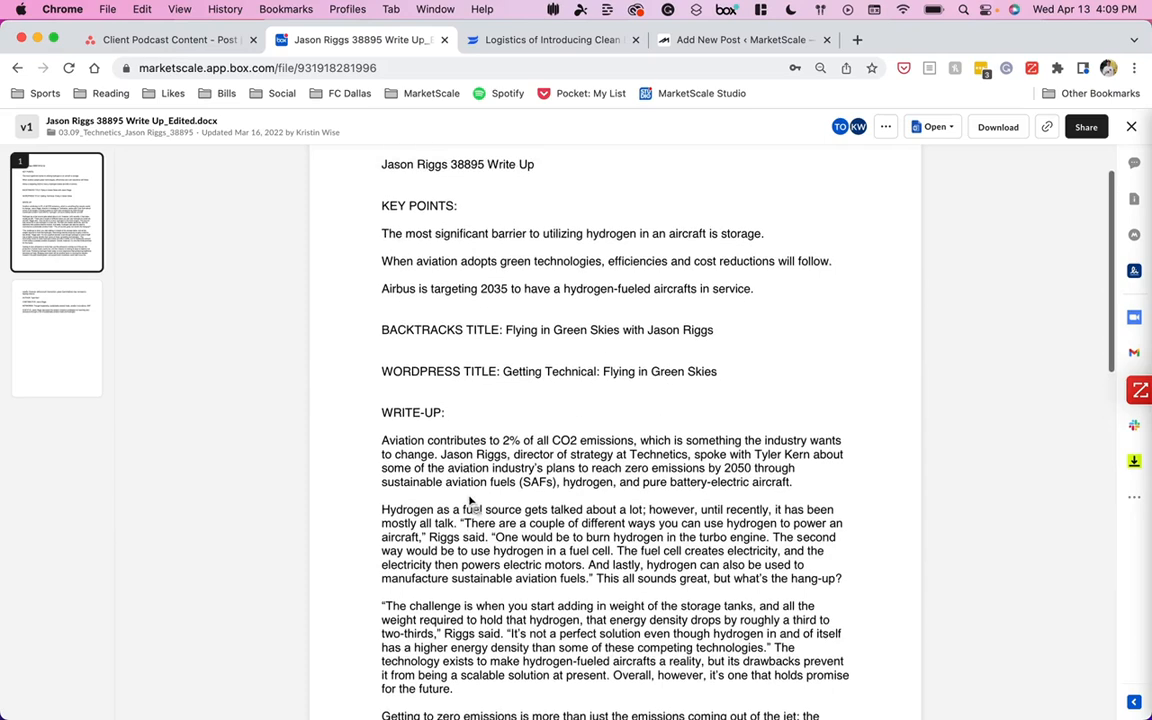
key(ctrl+Tab)
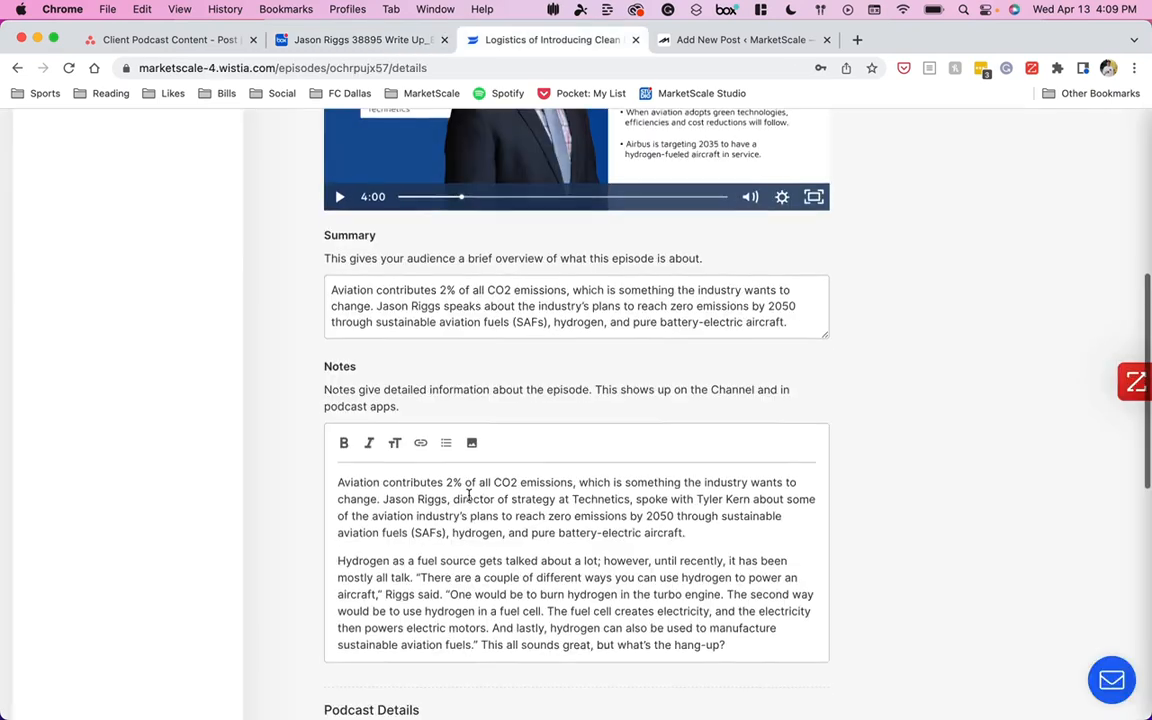
scroll(480, 400, up, 1)
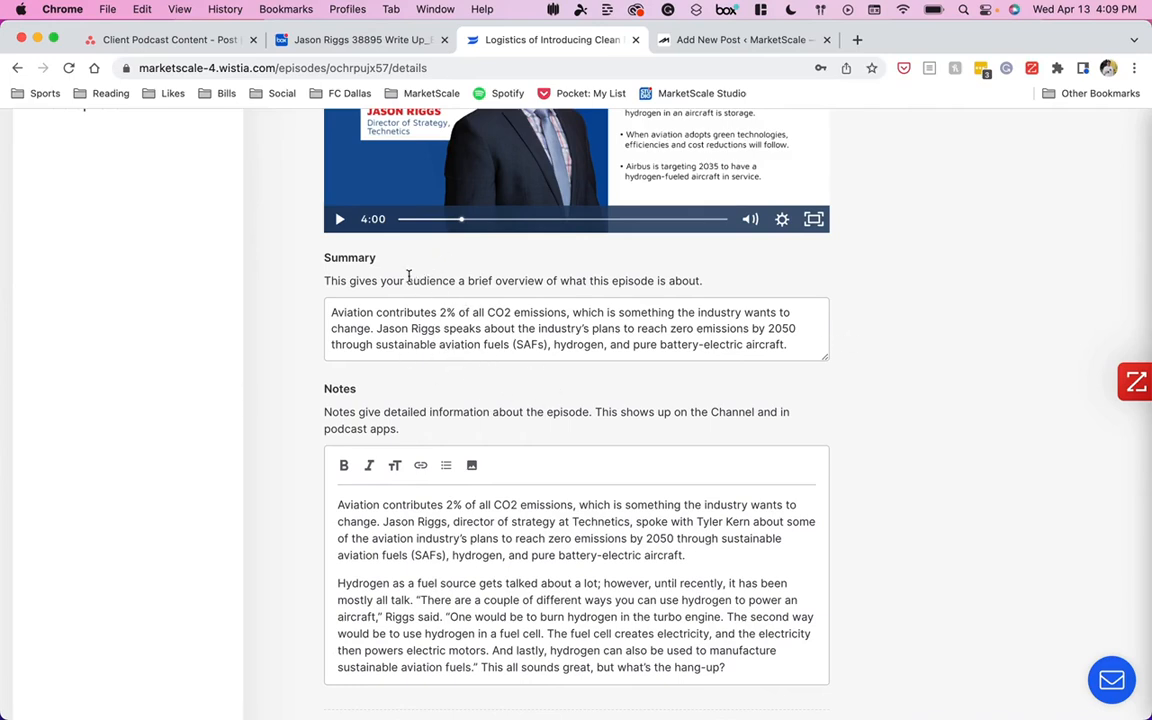
Select the episode summary and cross-check it with the write-up and WordPress draft.
triple_click(464, 341)
click(553, 329)
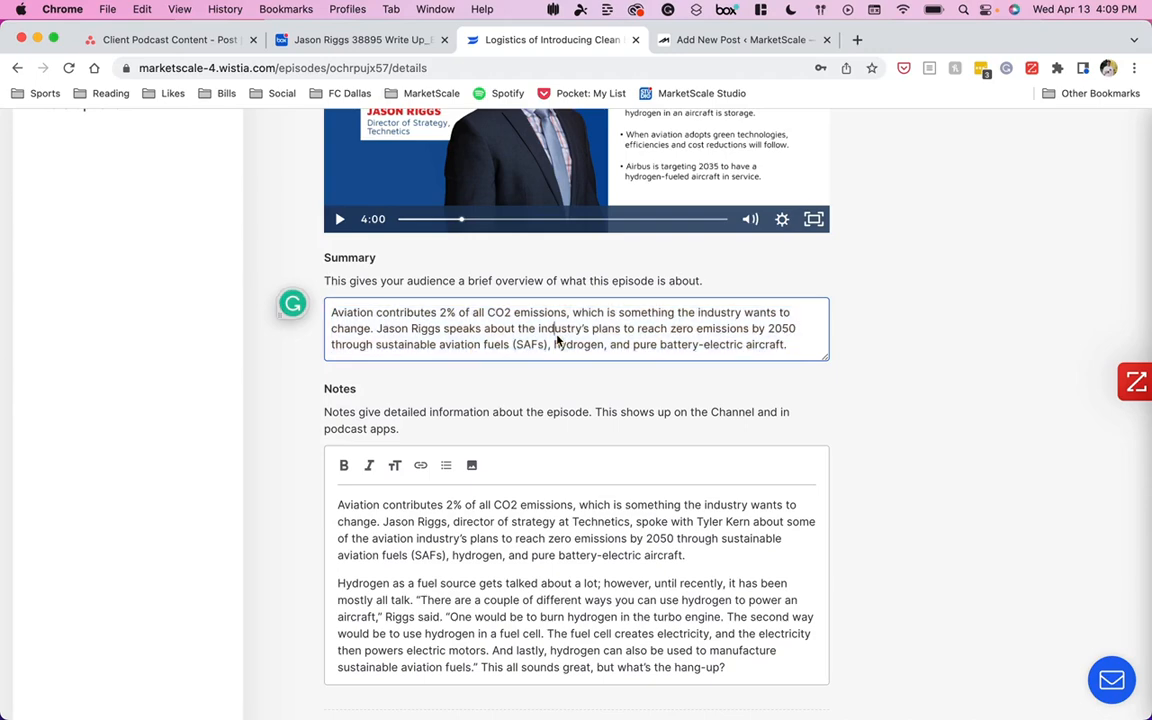
scroll(545, 388, up, 5)
scroll(545, 390, up, 2)
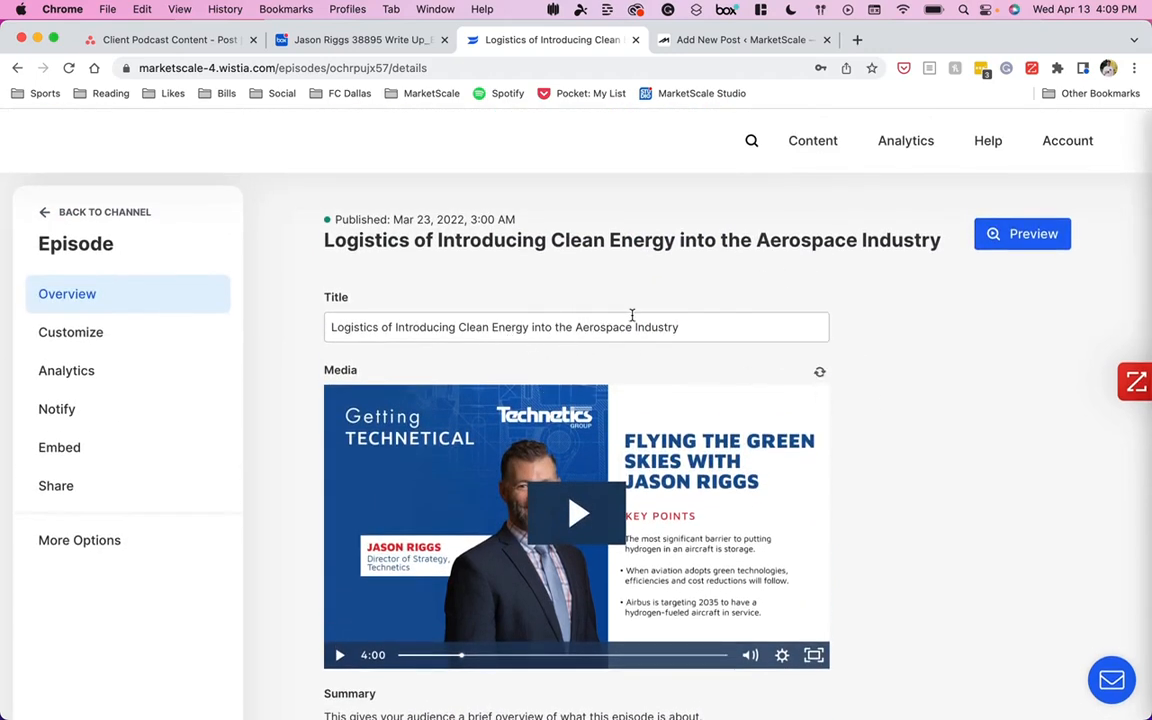
key(ctrl+shift+Tab)
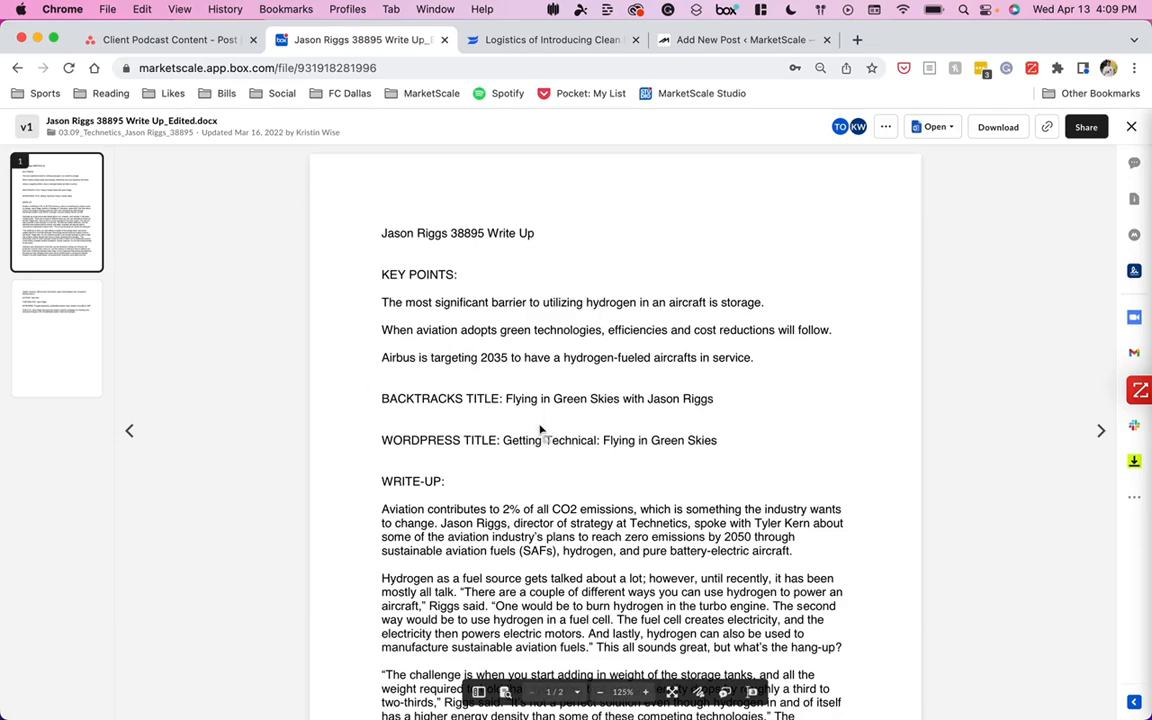
key(ctrl+Tab)
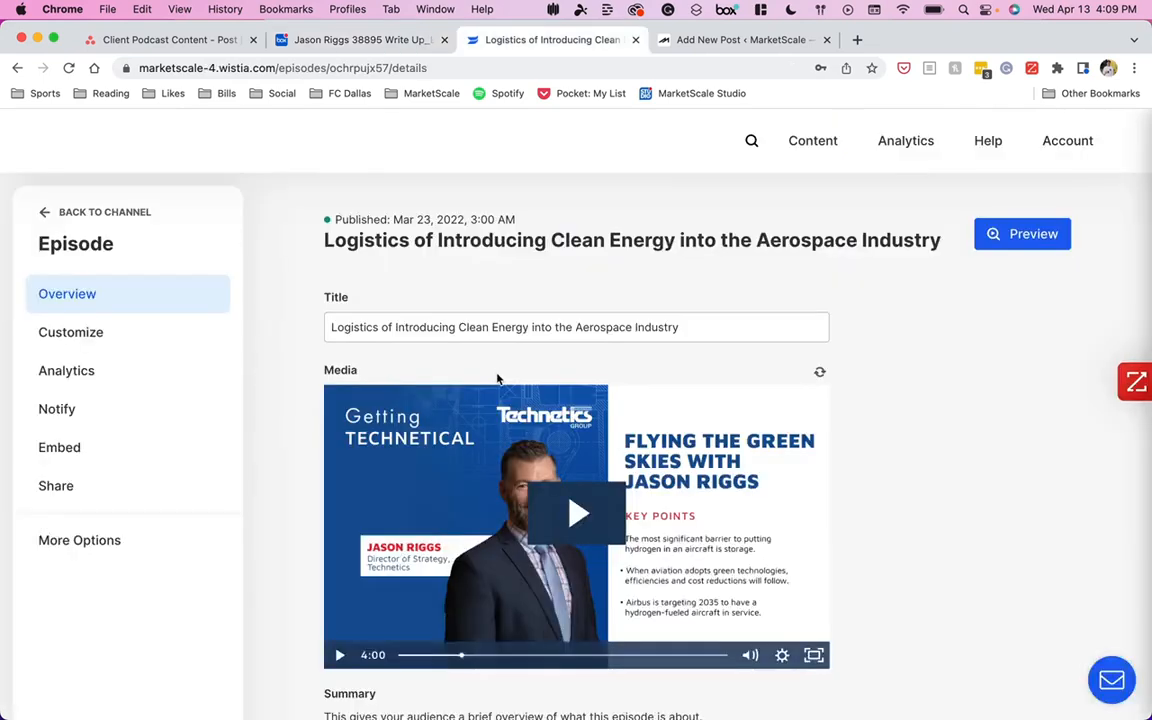
key(ctrl+Tab)
key(ctrl+shift+Tab)
Scroll through the episode's summary, notes and publishing settings.
scroll(530, 485, down, 15)
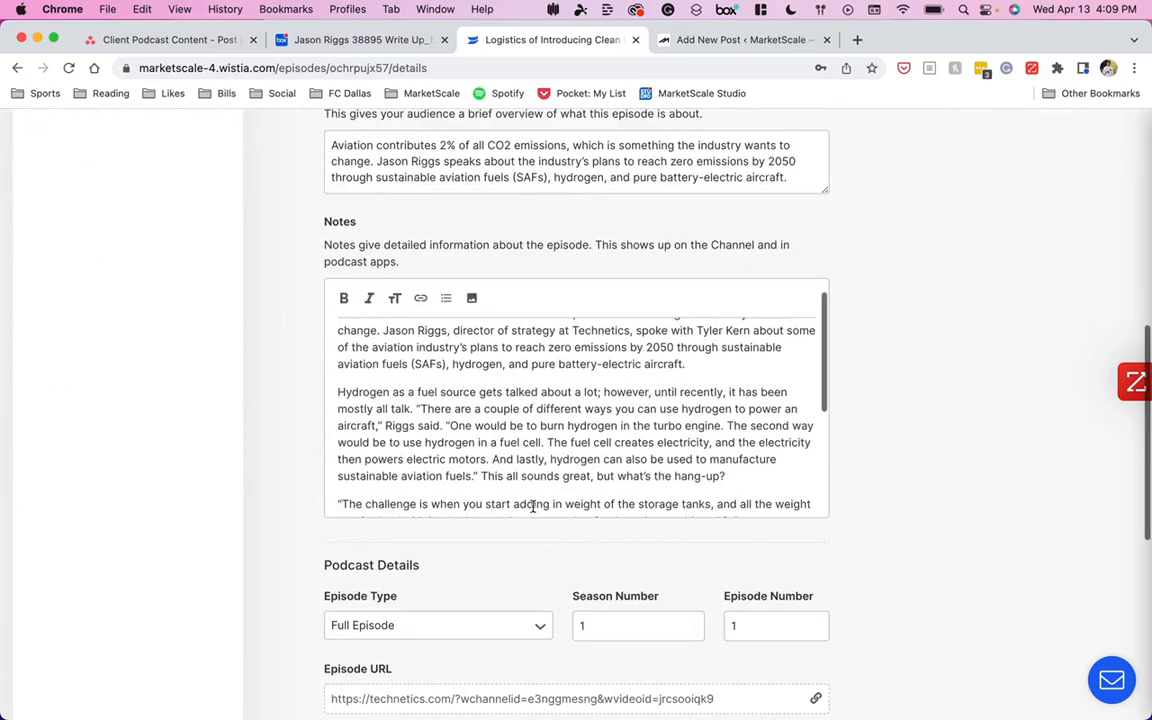
scroll(476, 545, down, 10)
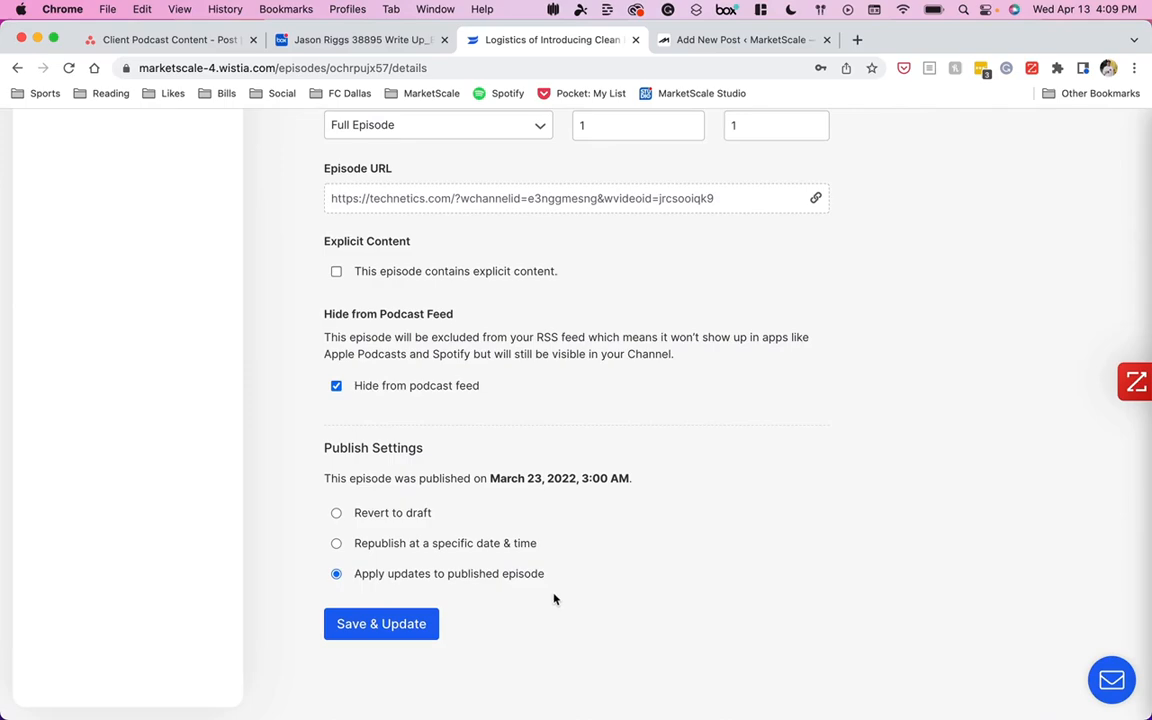
scroll(581, 591, up, 3)
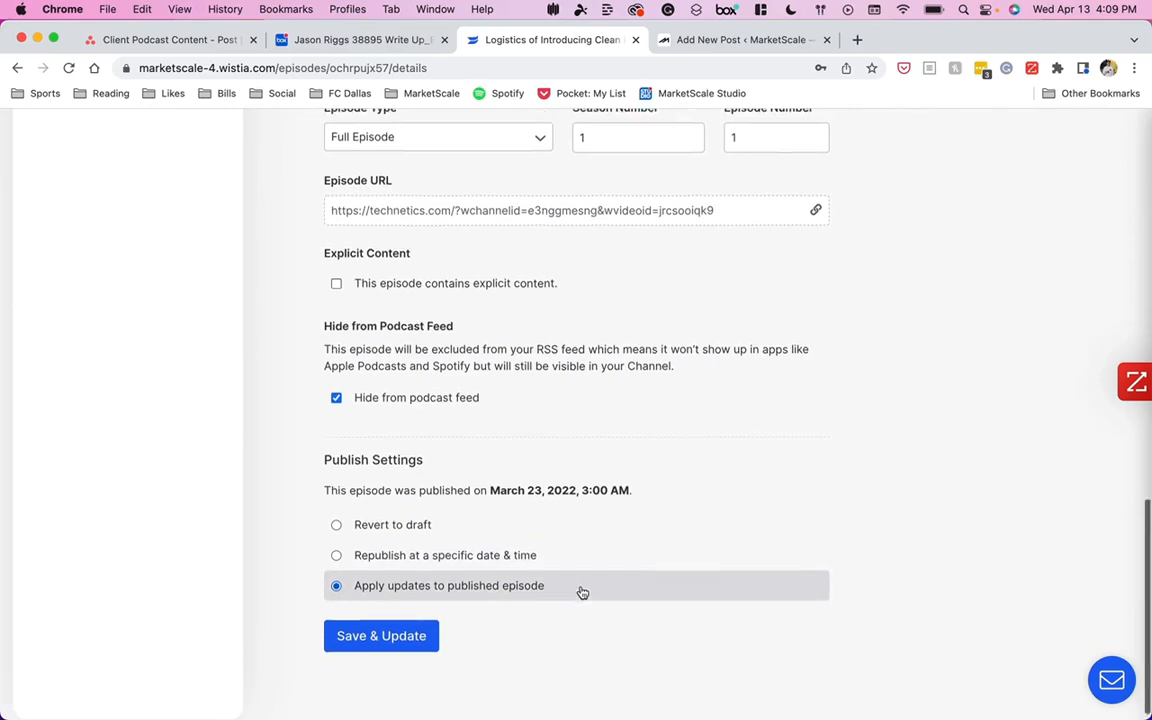
scroll(581, 591, up, 15)
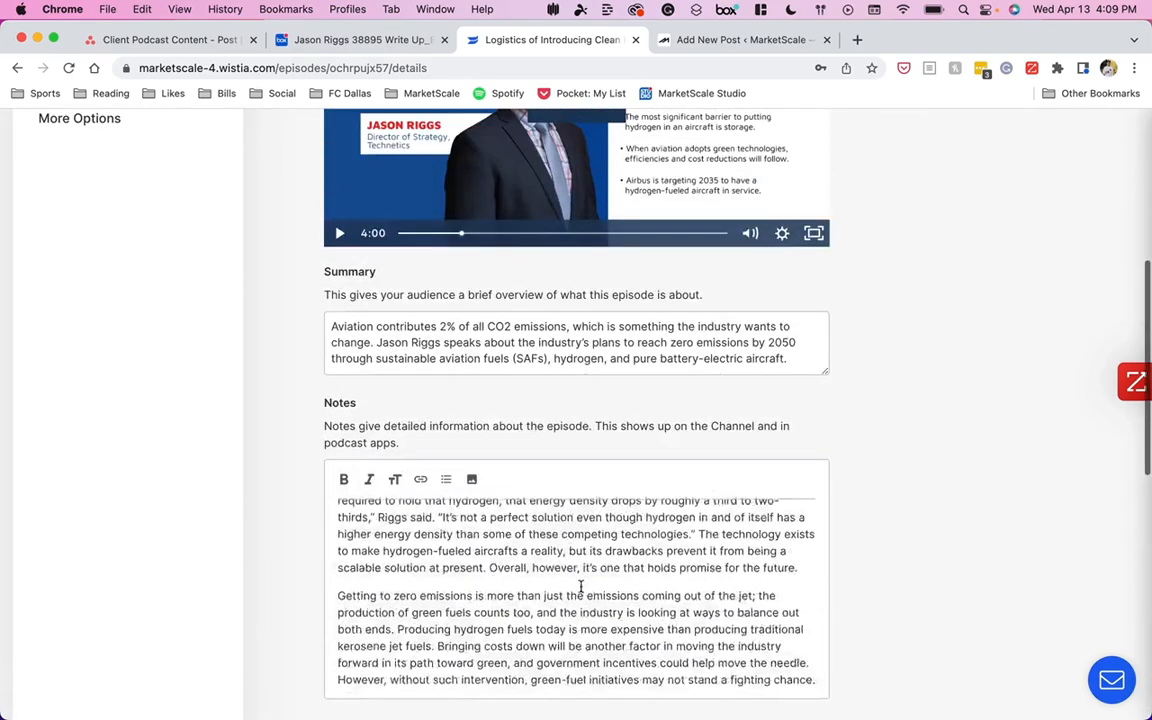
scroll(583, 254, up, 5)
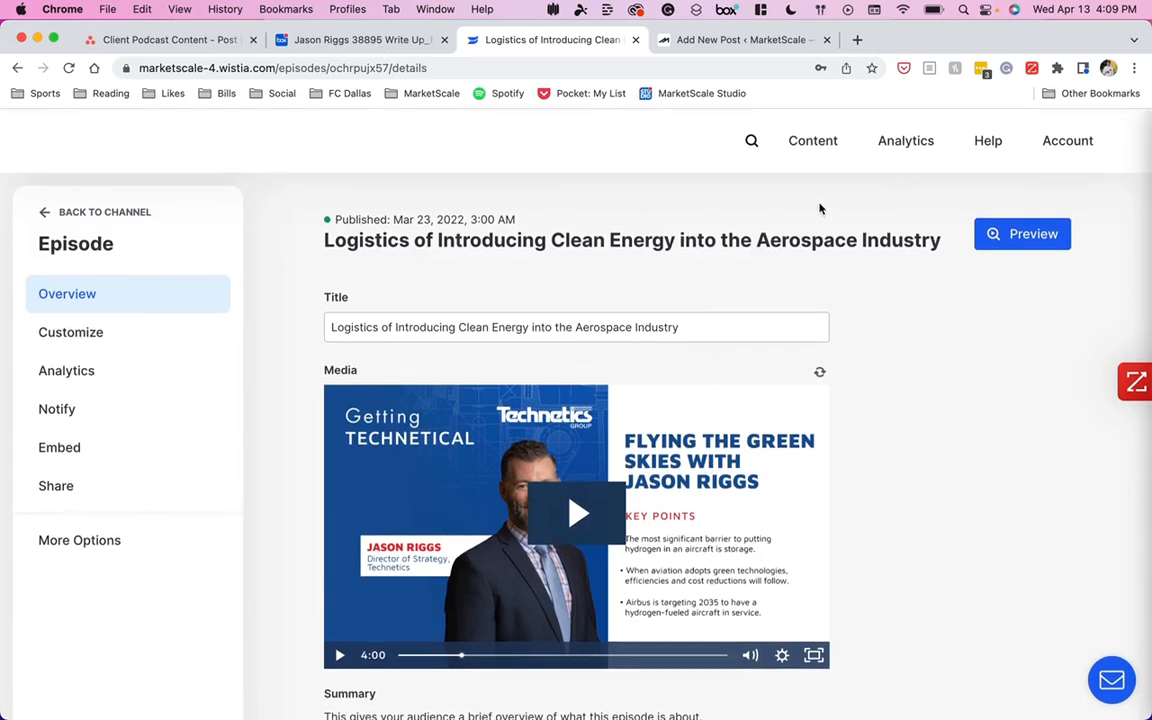
Copy the episode's inline embed code from the Embed page, then view the WordPress draft.
click(67, 447)
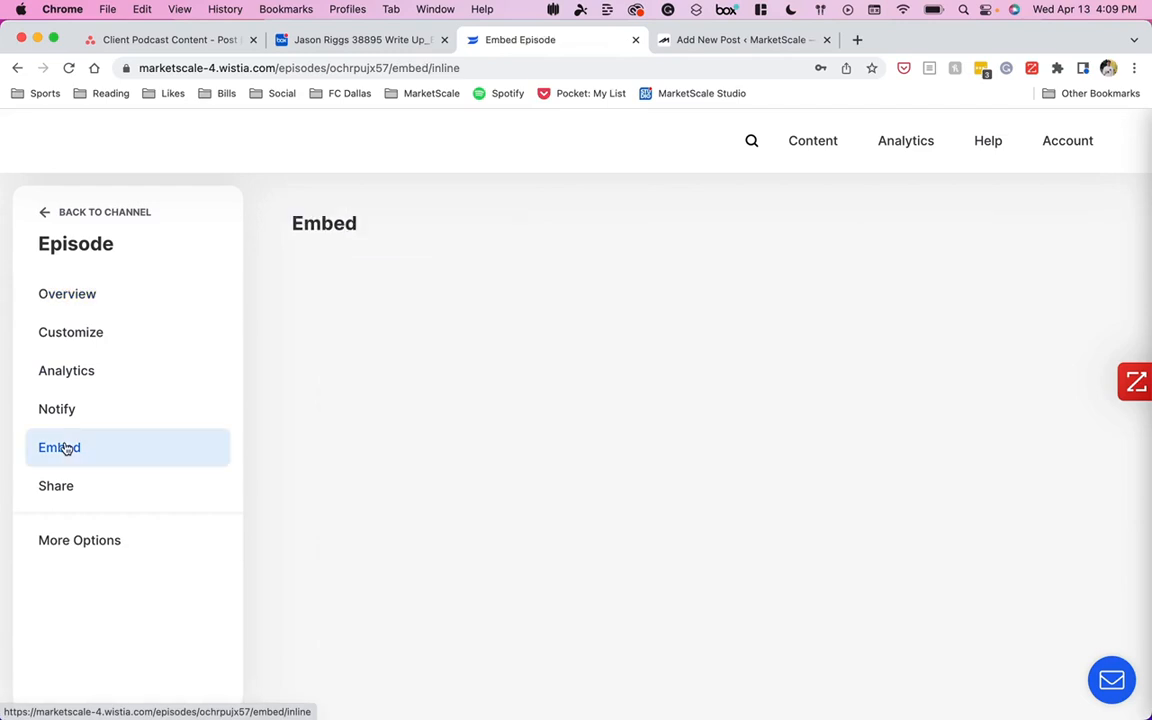
click(741, 502)
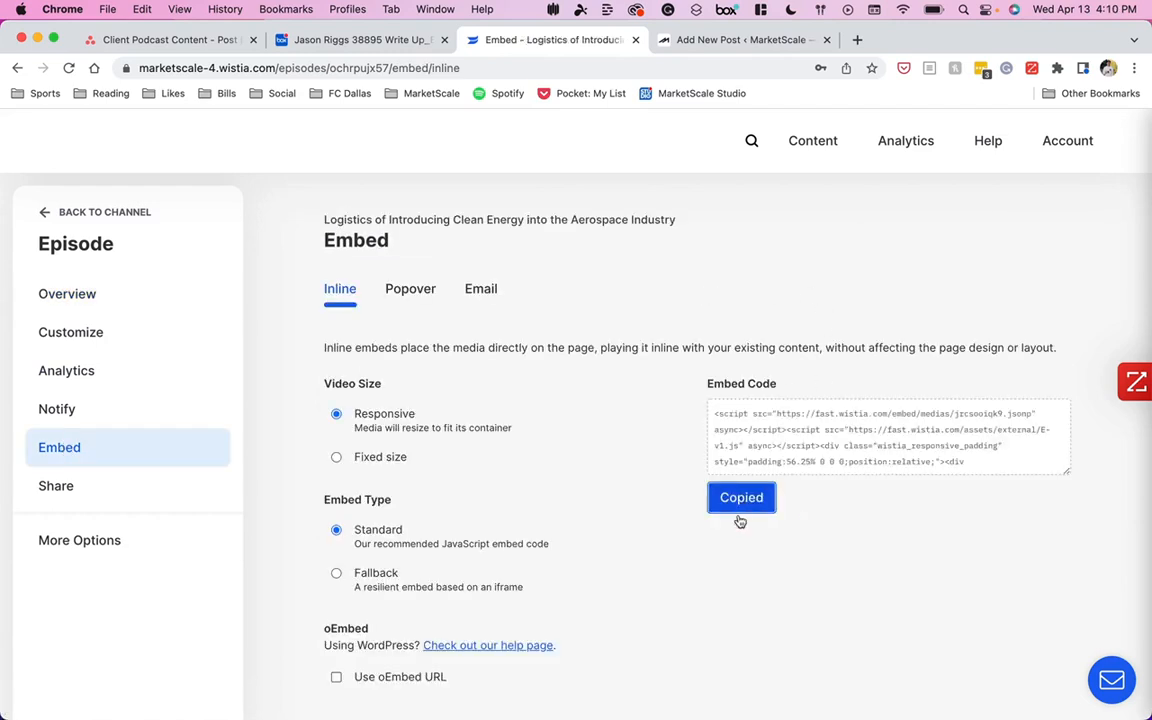
click(706, 42)
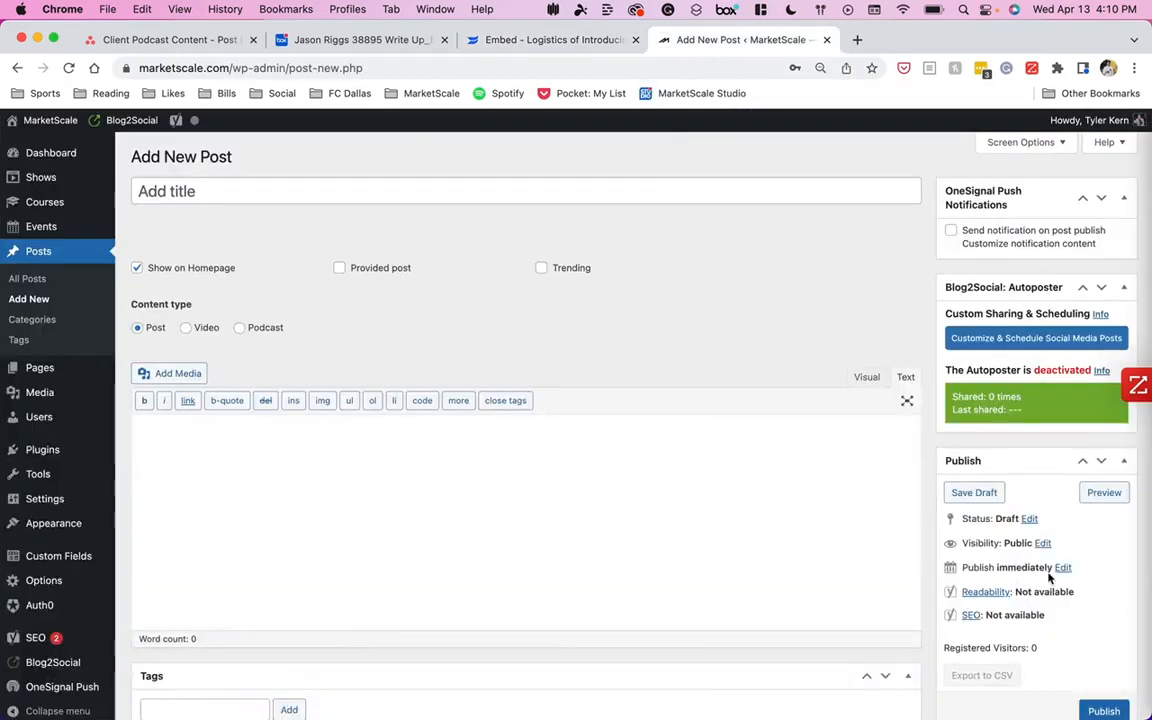
scroll(1049, 580, down, 10)
scroll(1040, 595, up, 3)
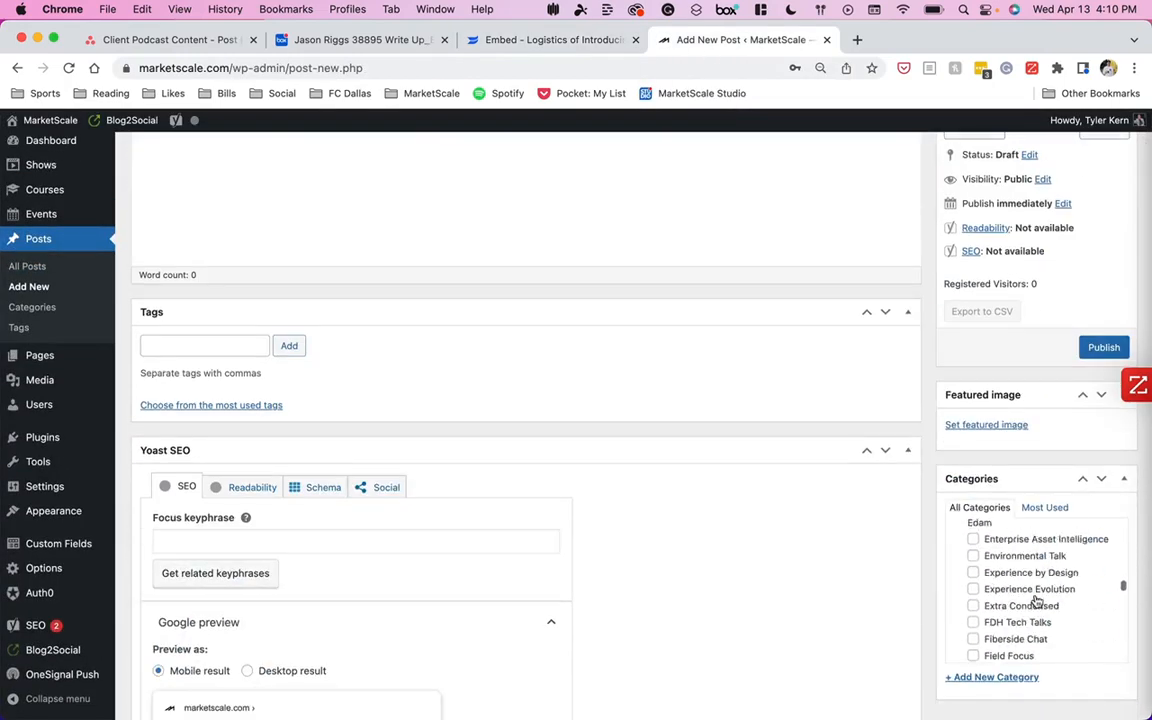
scroll(1037, 600, up, 8)
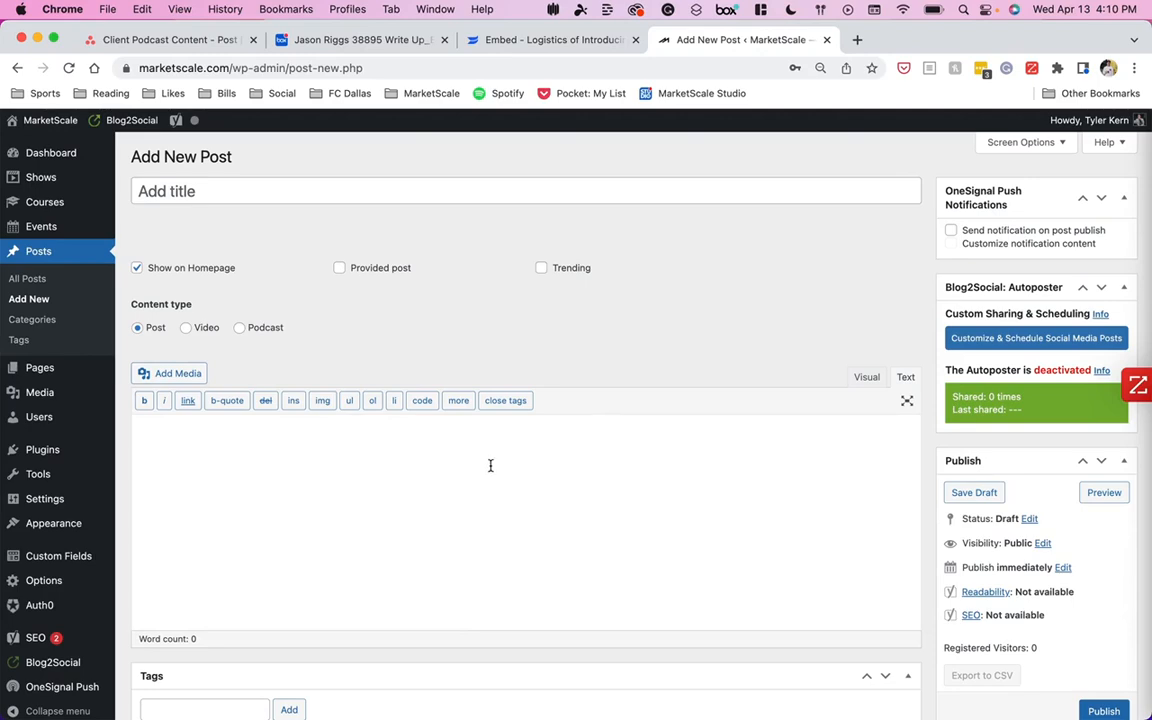
Switch the WordPress editor to rich-text mode, then copy the inline embed code again.
click(862, 378)
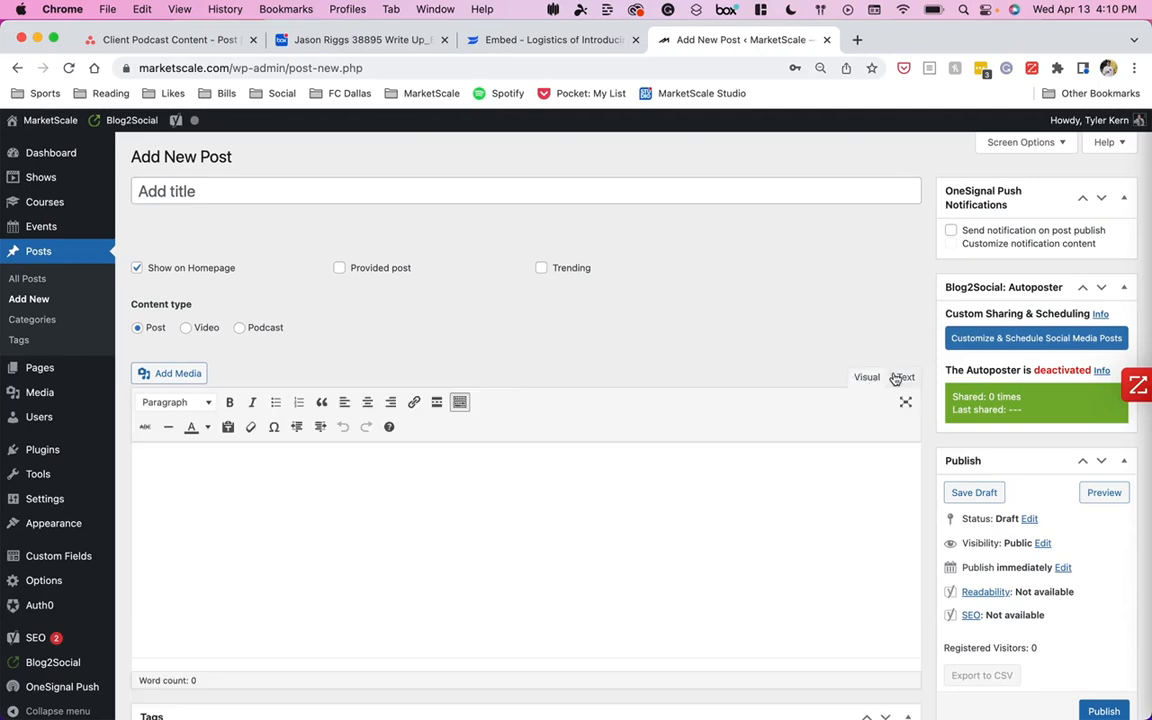
key(super+2)
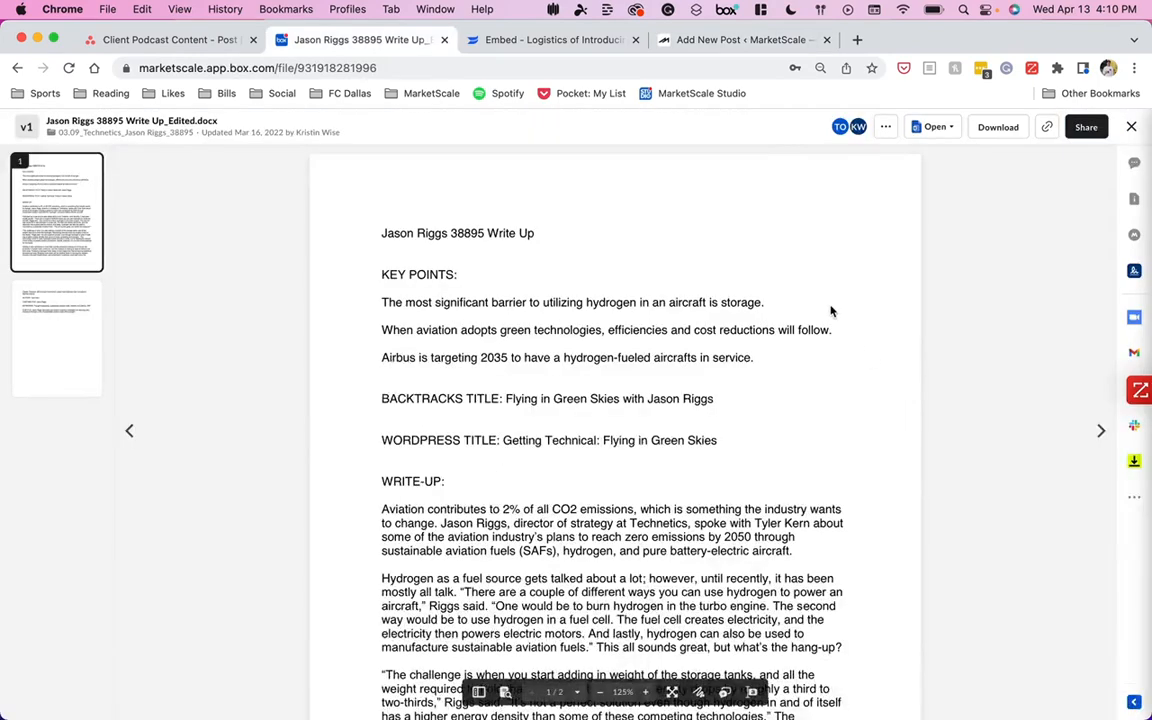
key(super+3)
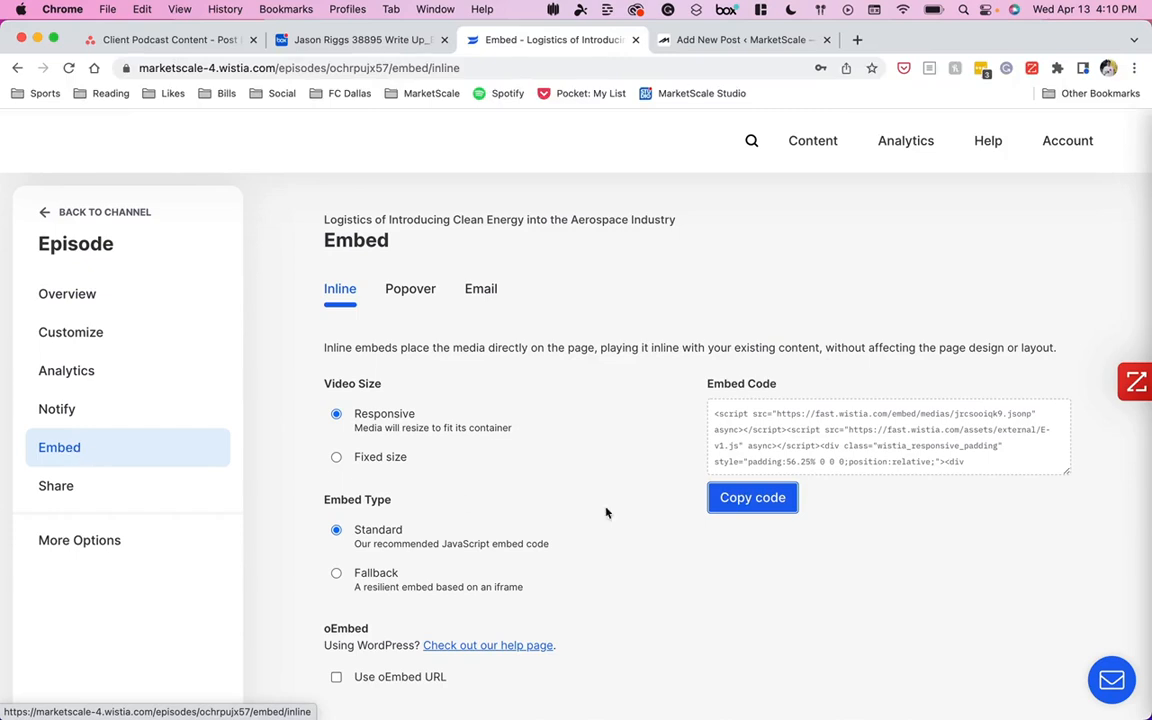
click(755, 505)
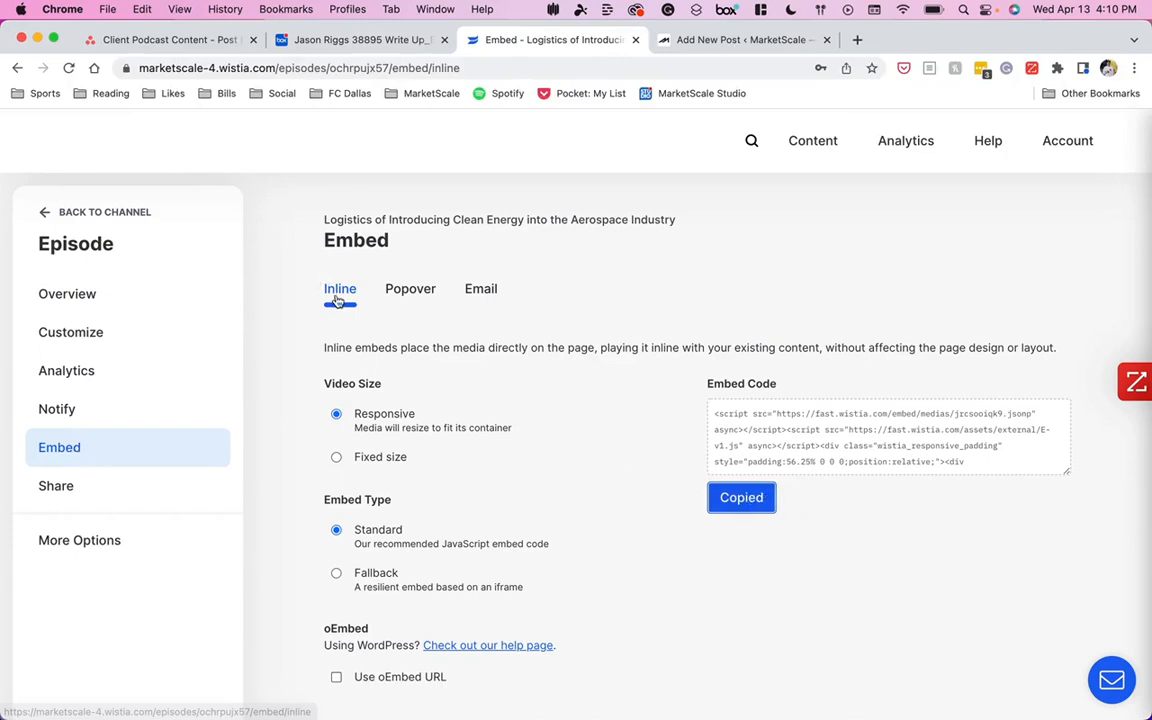
click(762, 509)
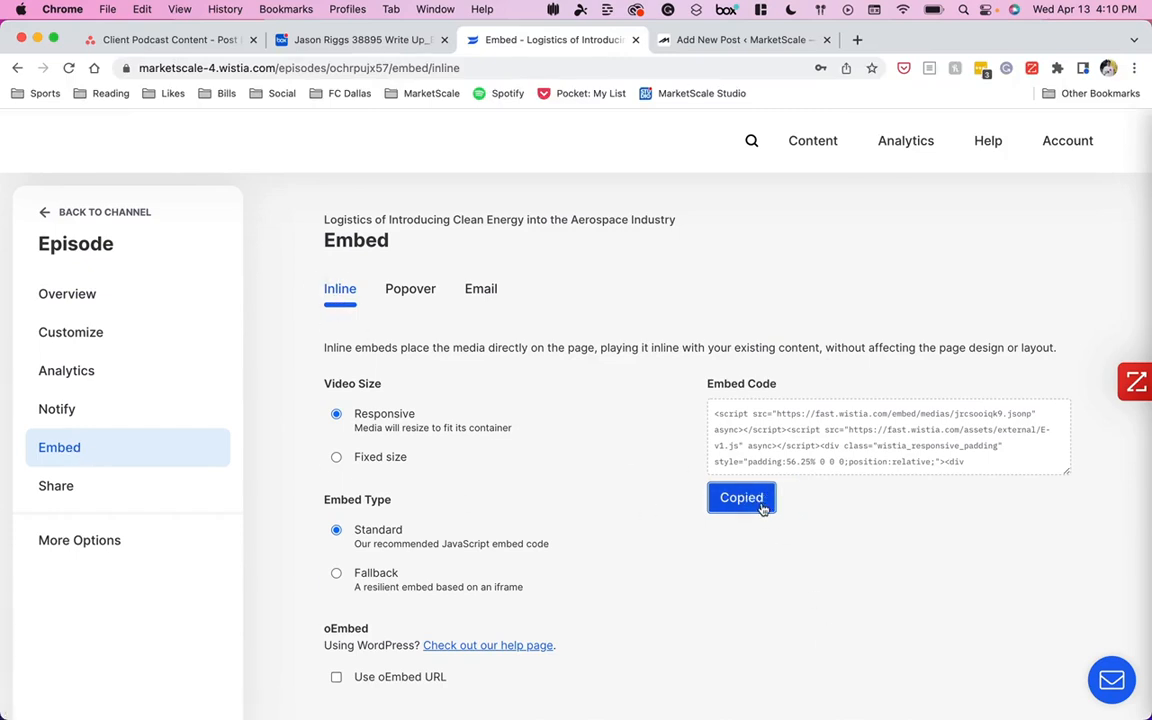
Paste the copied Wistia embed code into the empty post body in the Text editor.
key(ctrl+Tab)
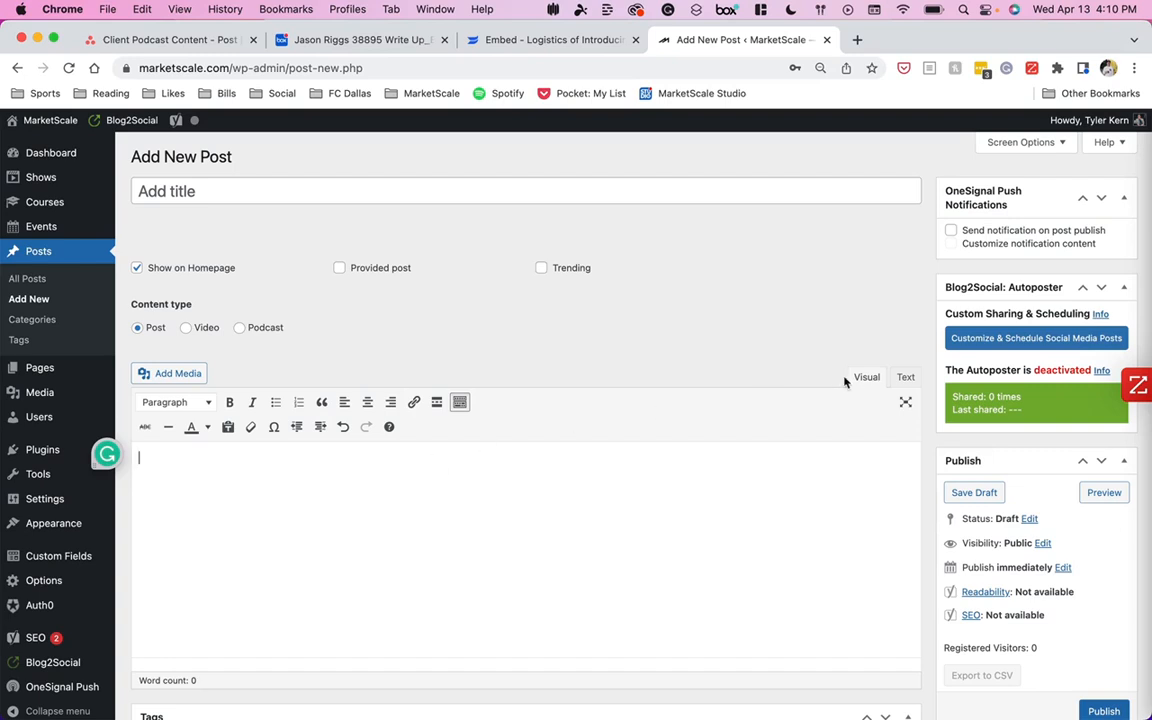
click(905, 379)
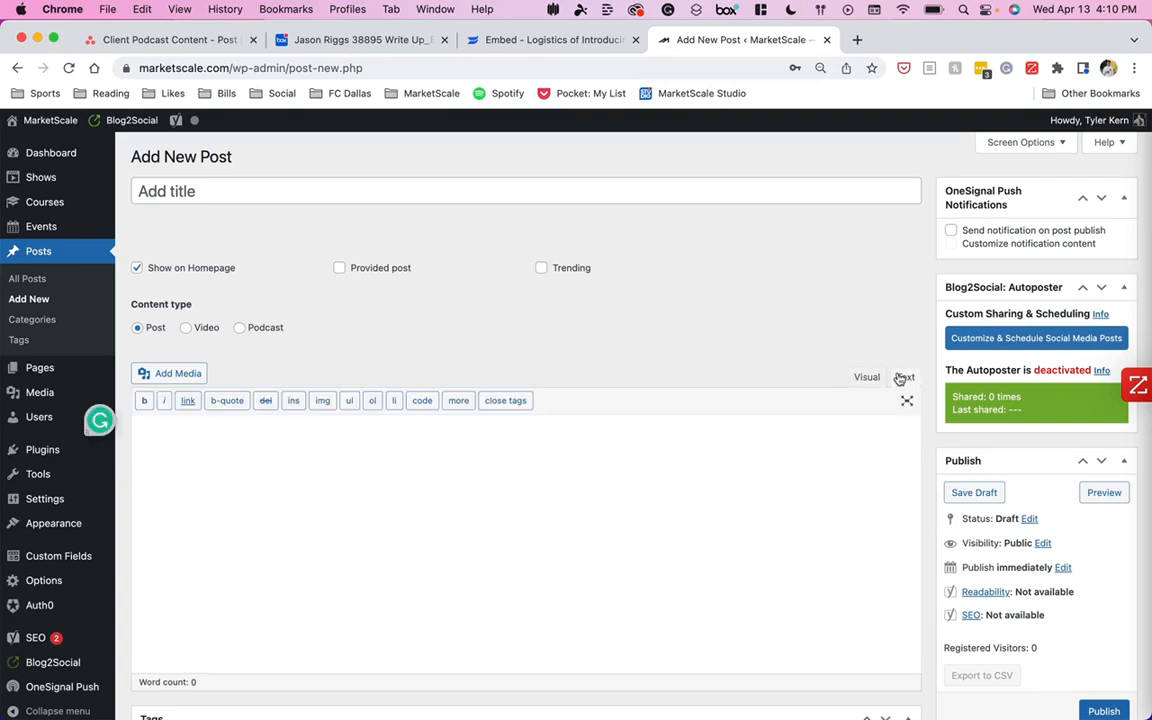
click(868, 378)
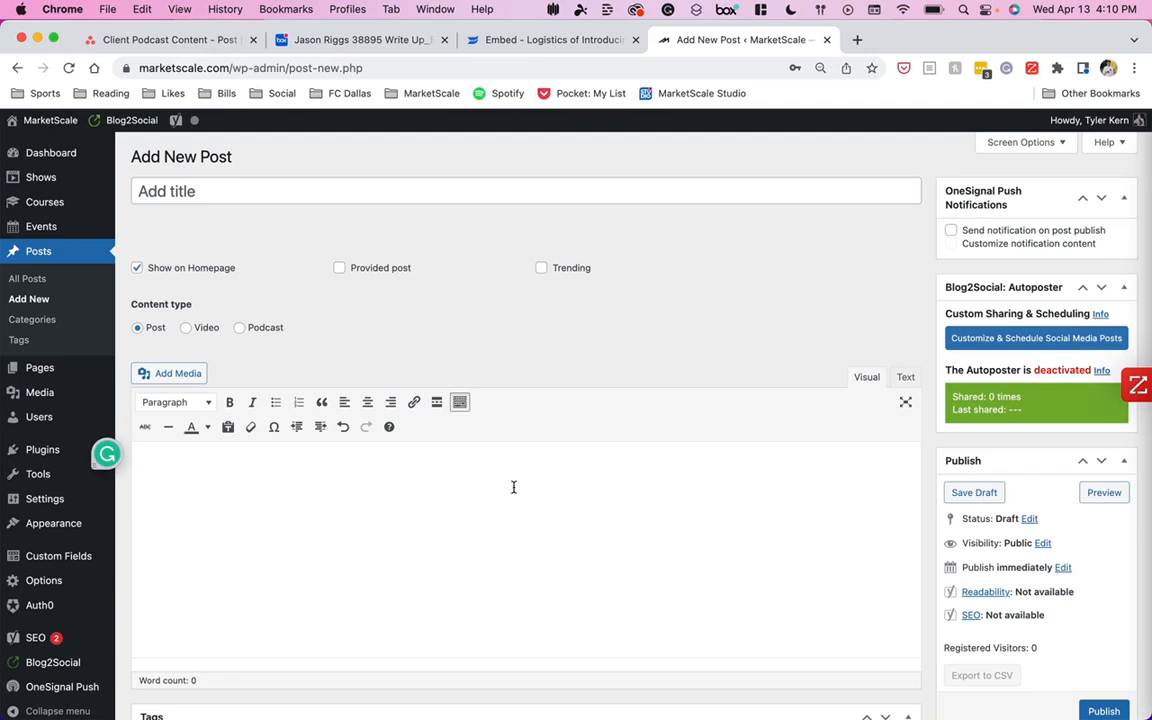
click(905, 379)
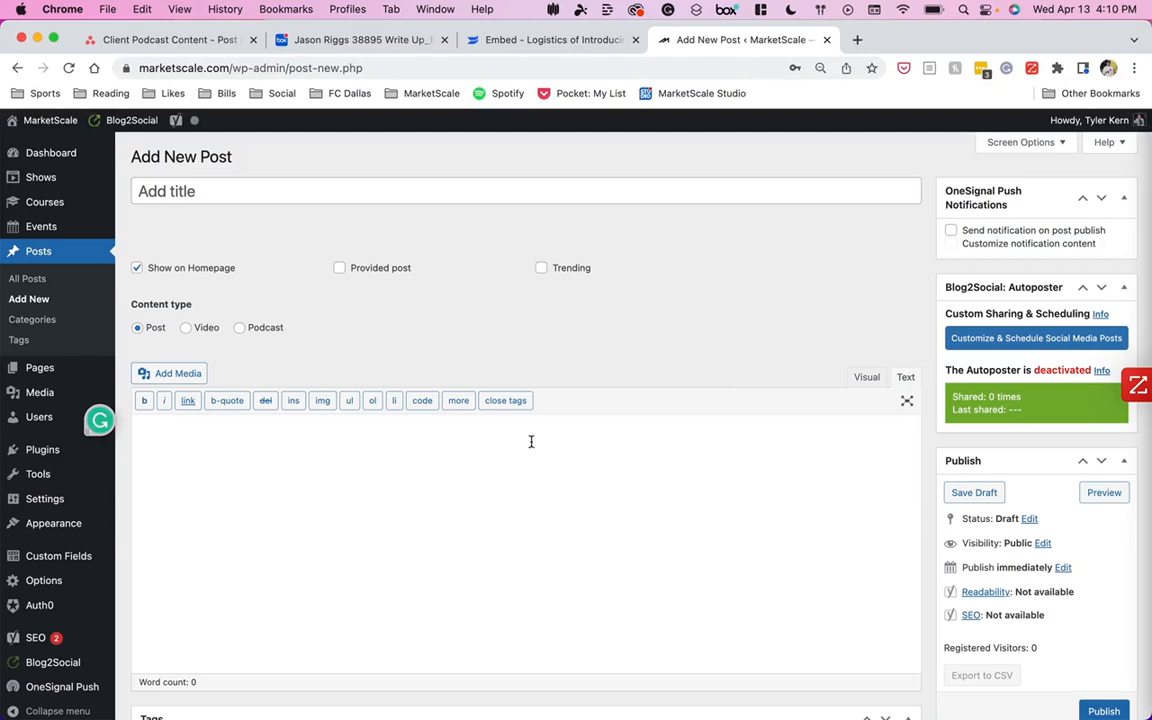
click(908, 379)
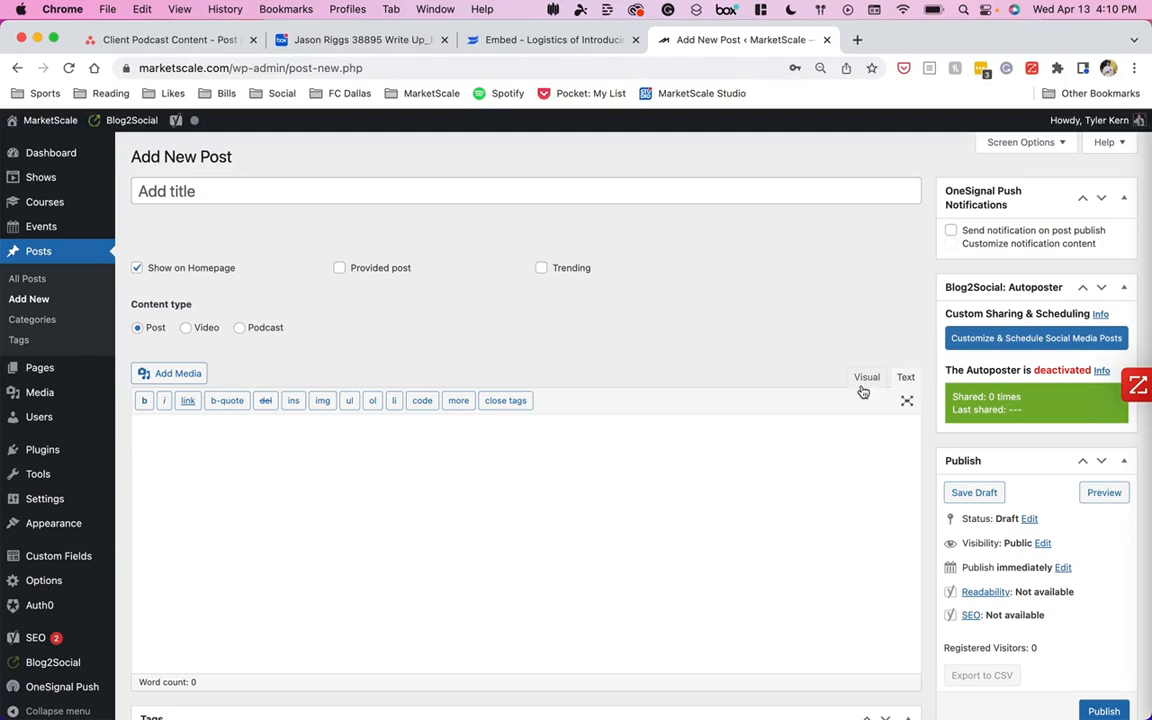
click(249, 453)
key(super+v)
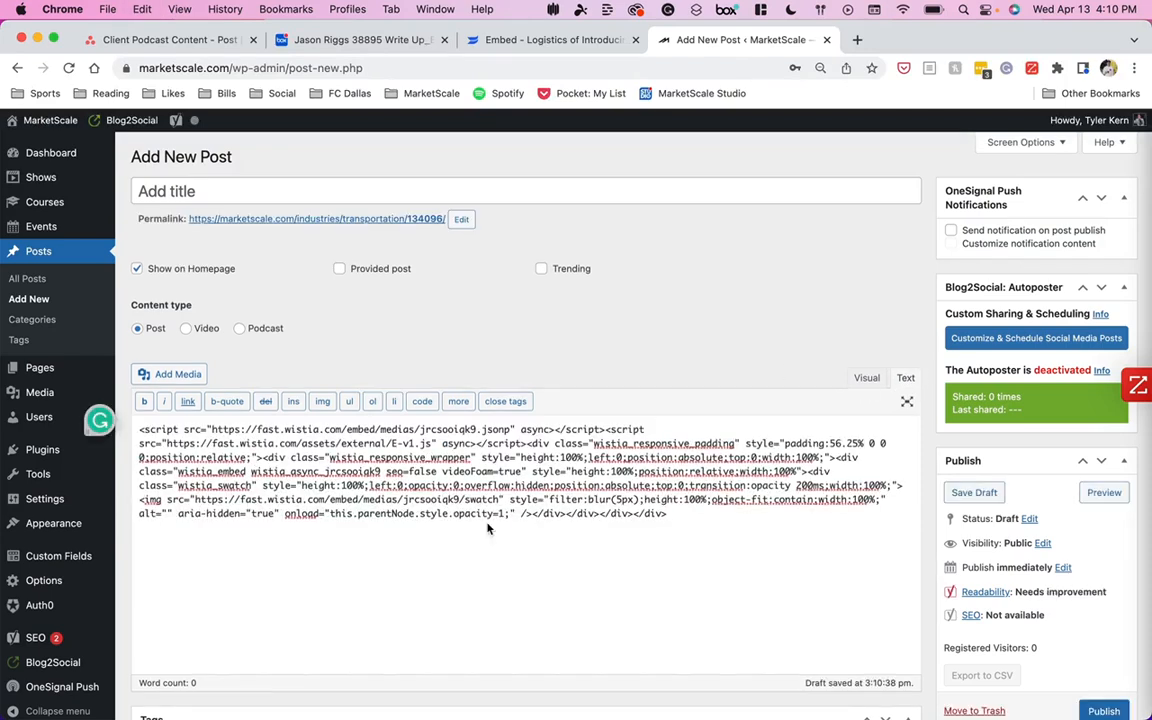
click(350, 40)
click(932, 127)
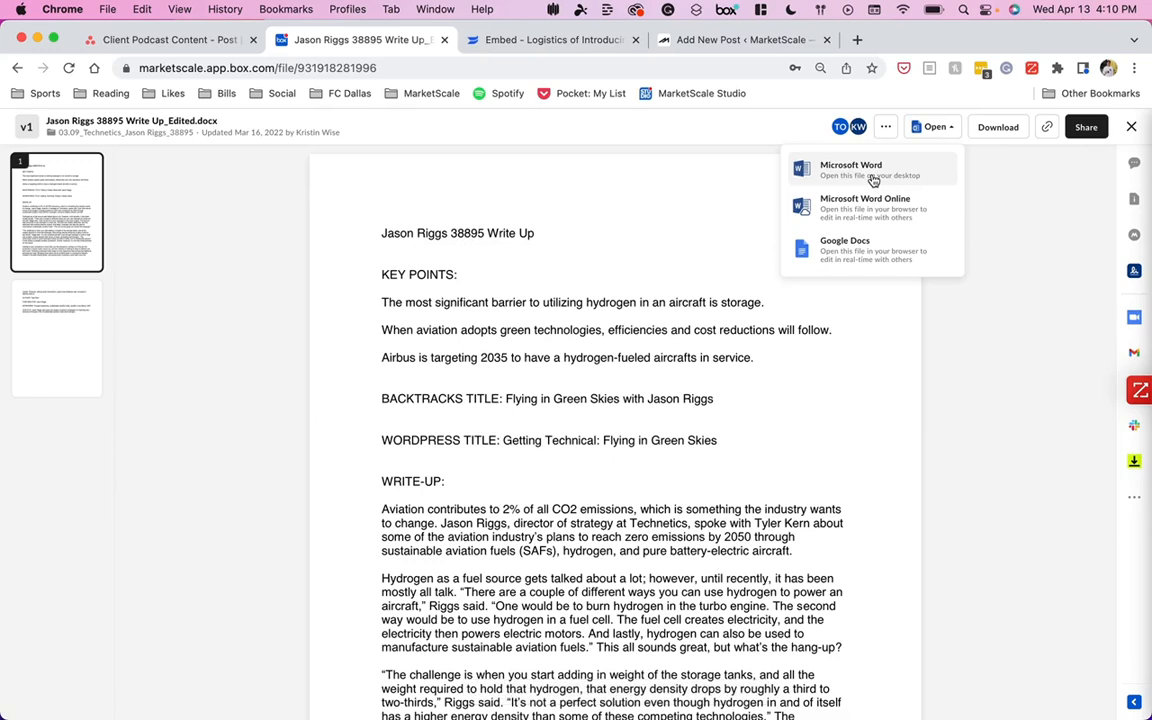
click(846, 210)
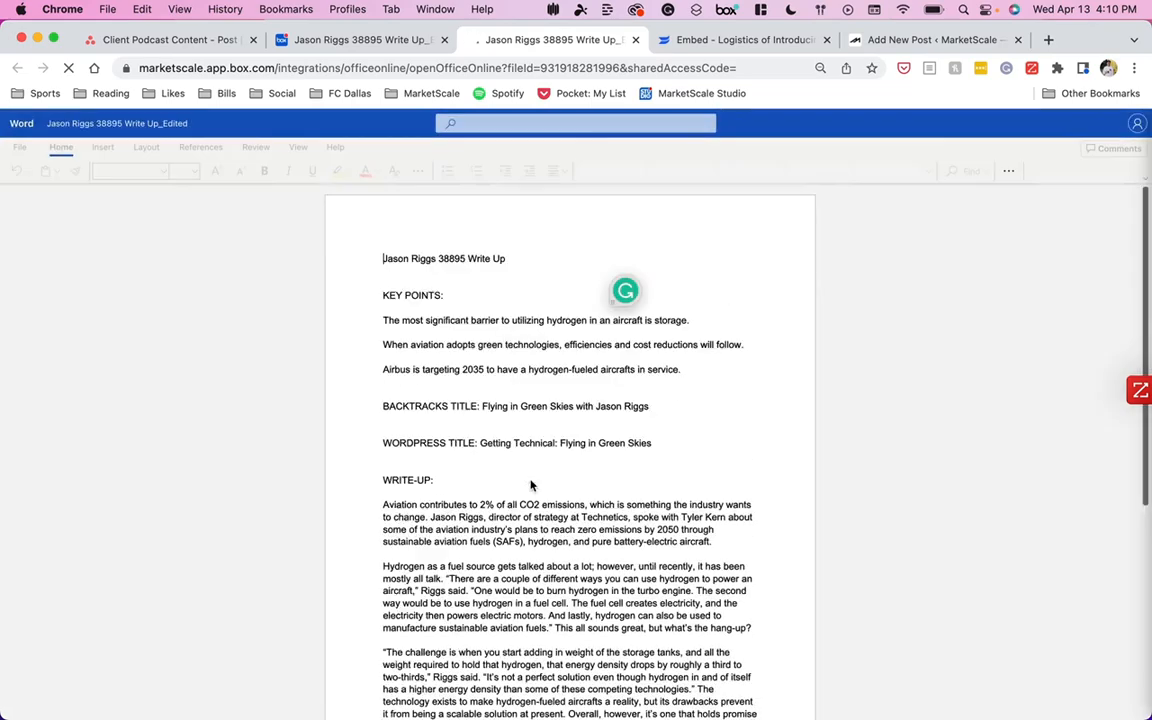
scroll(531, 485, down, 6)
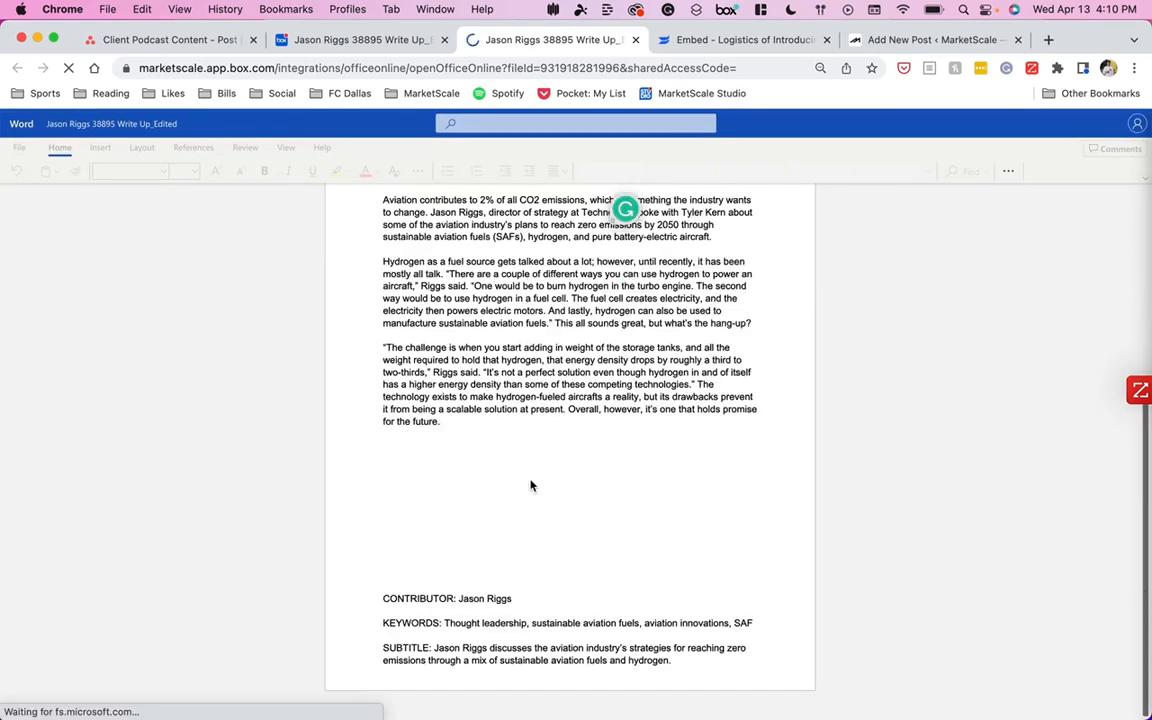
scroll(531, 485, up, 3)
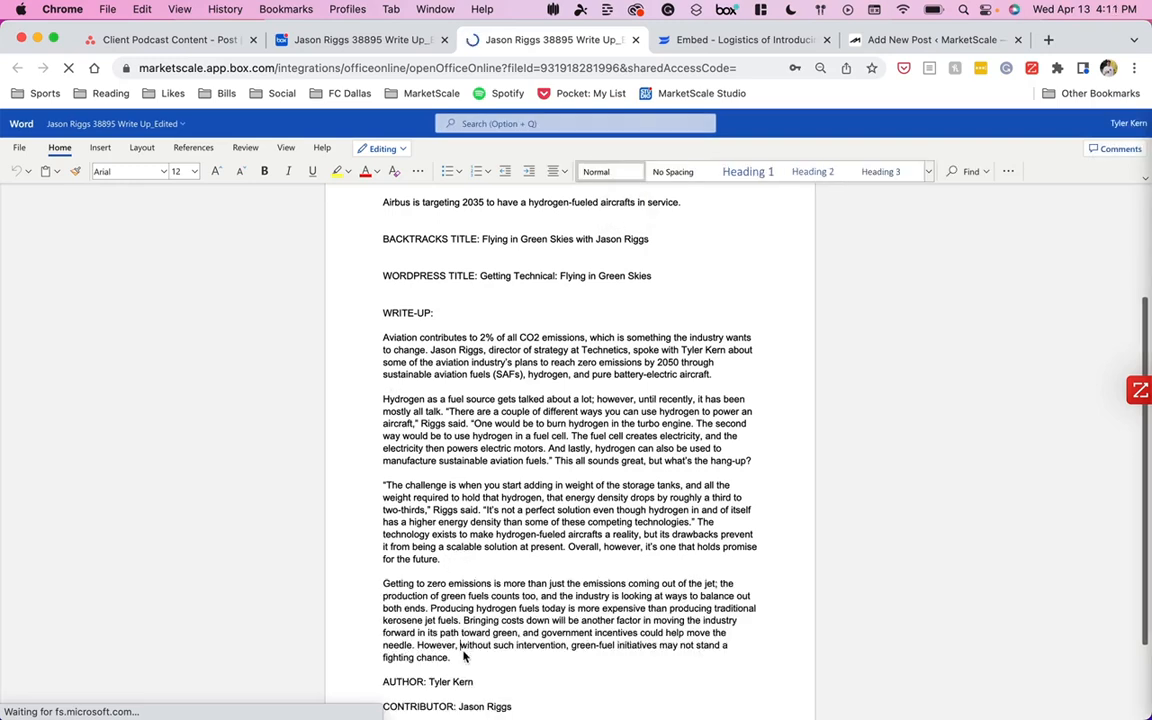
click(460, 662)
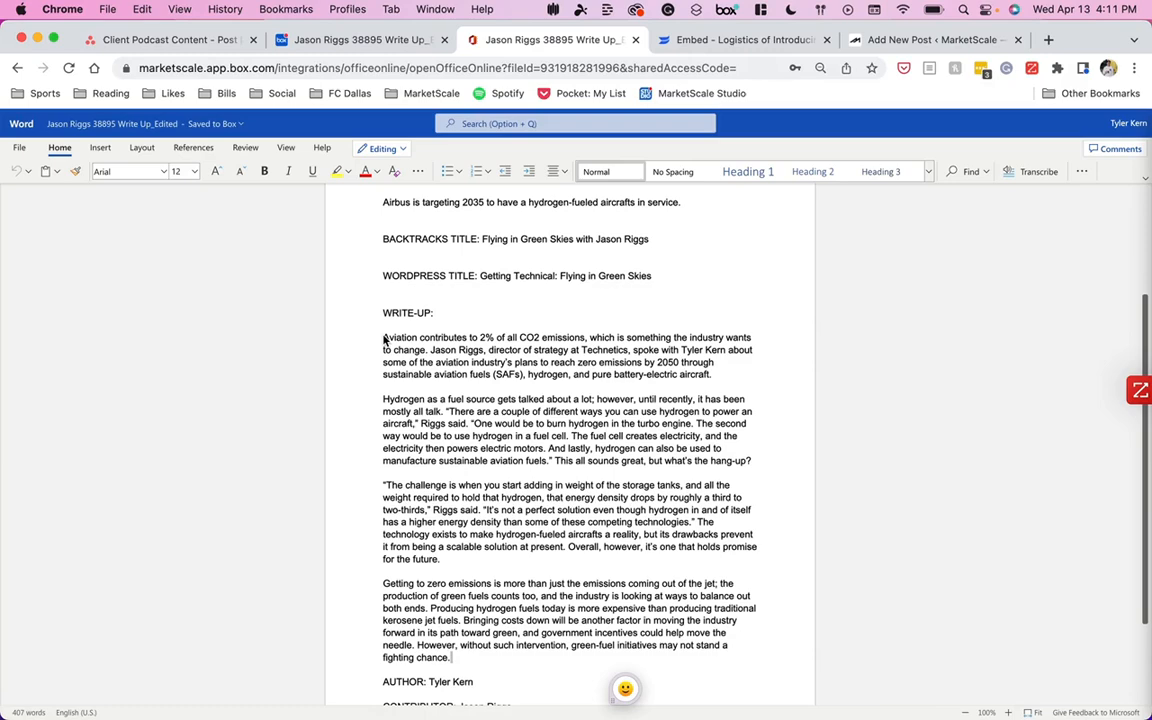
drag(383, 340, 461, 540)
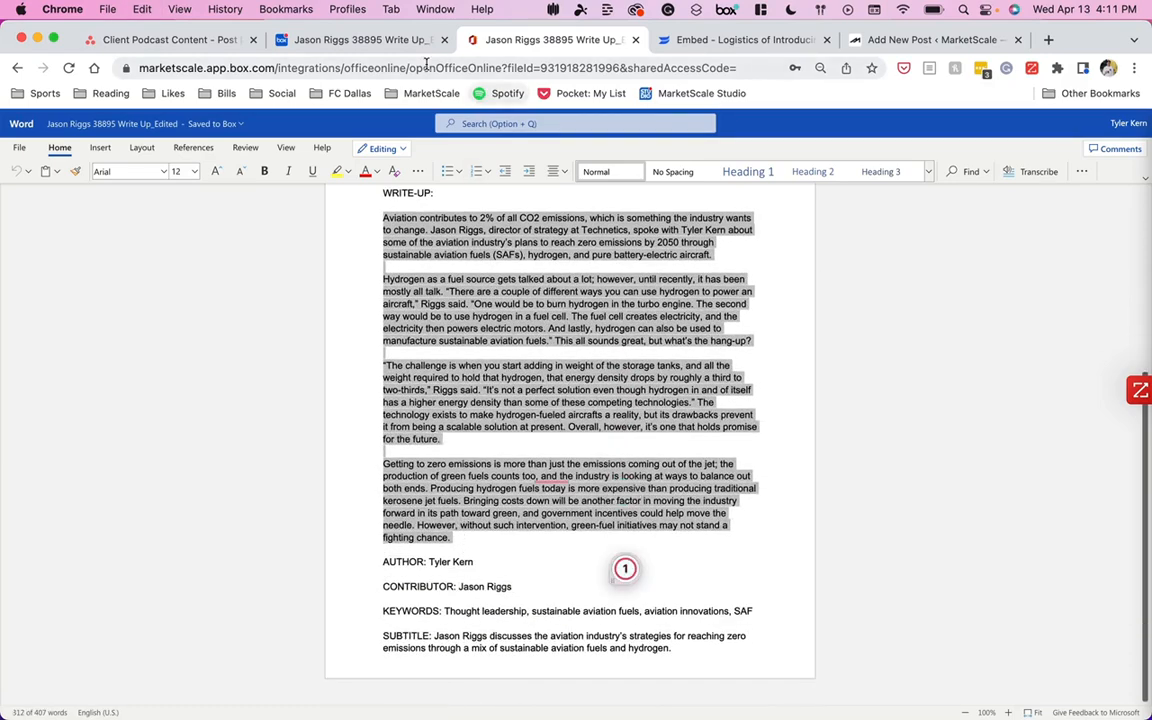
click(838, 39)
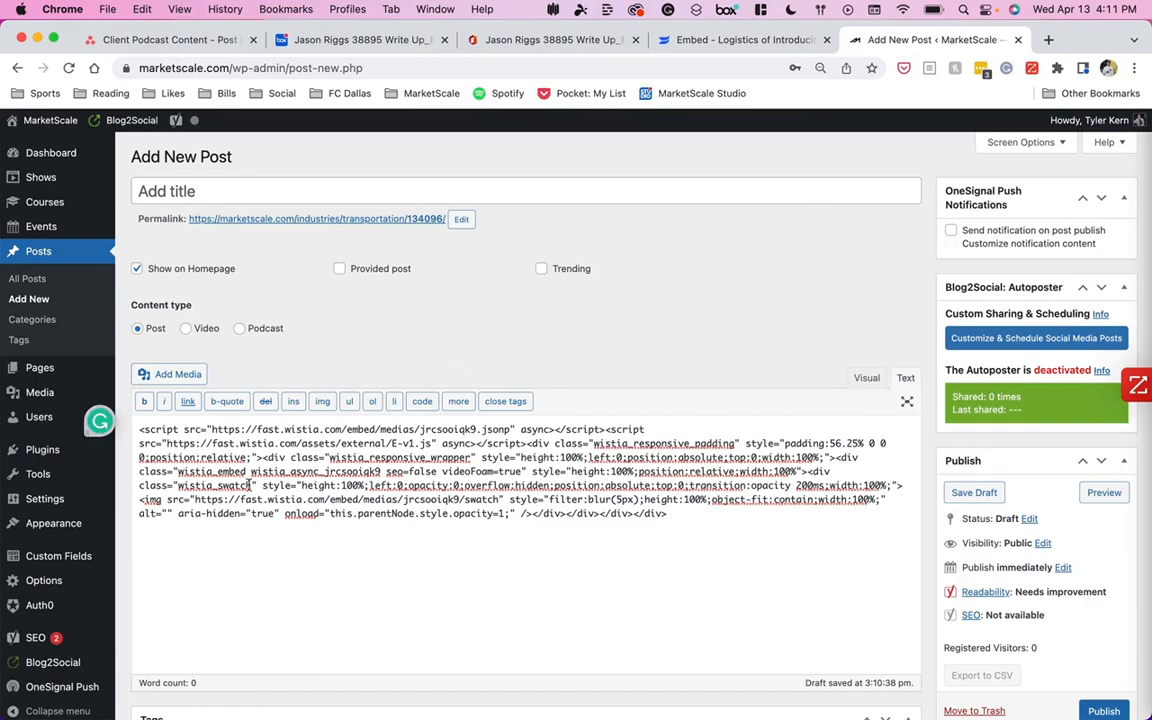
Paste the four write-up paragraphs below the embed code and check them in the Visual view.
key(super+v)
scroll(425, 532, up, 1)
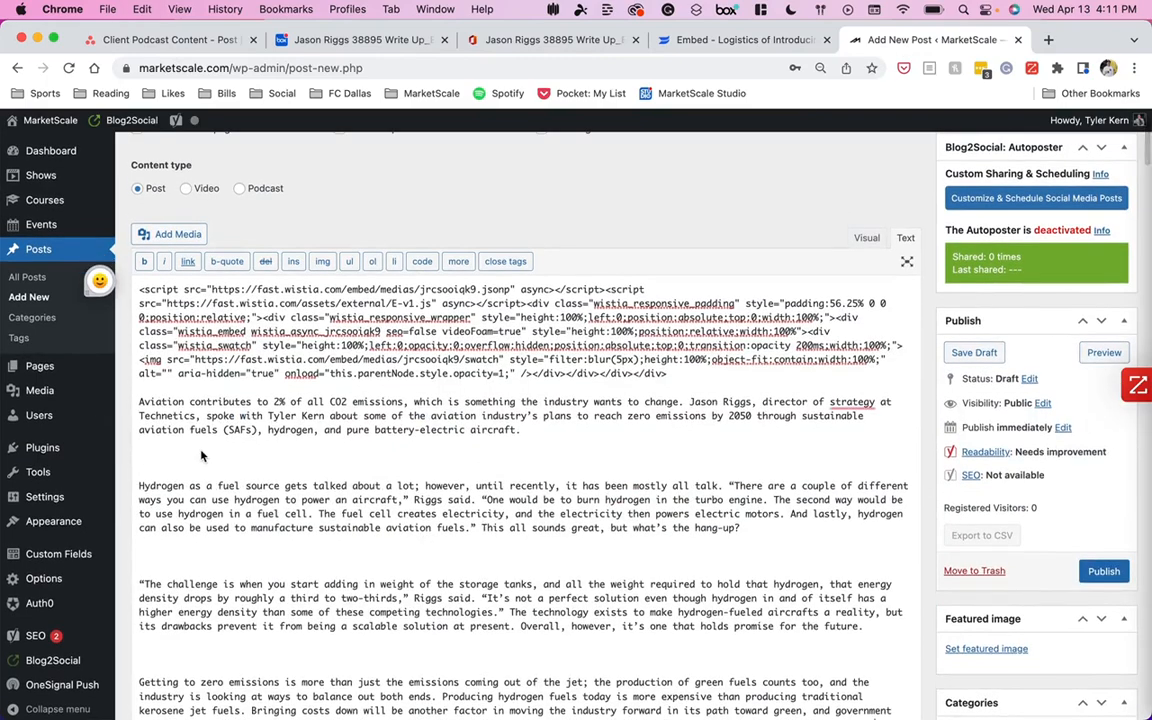
click(866, 237)
scroll(235, 459, up, 1)
scroll(235, 459, down, 3)
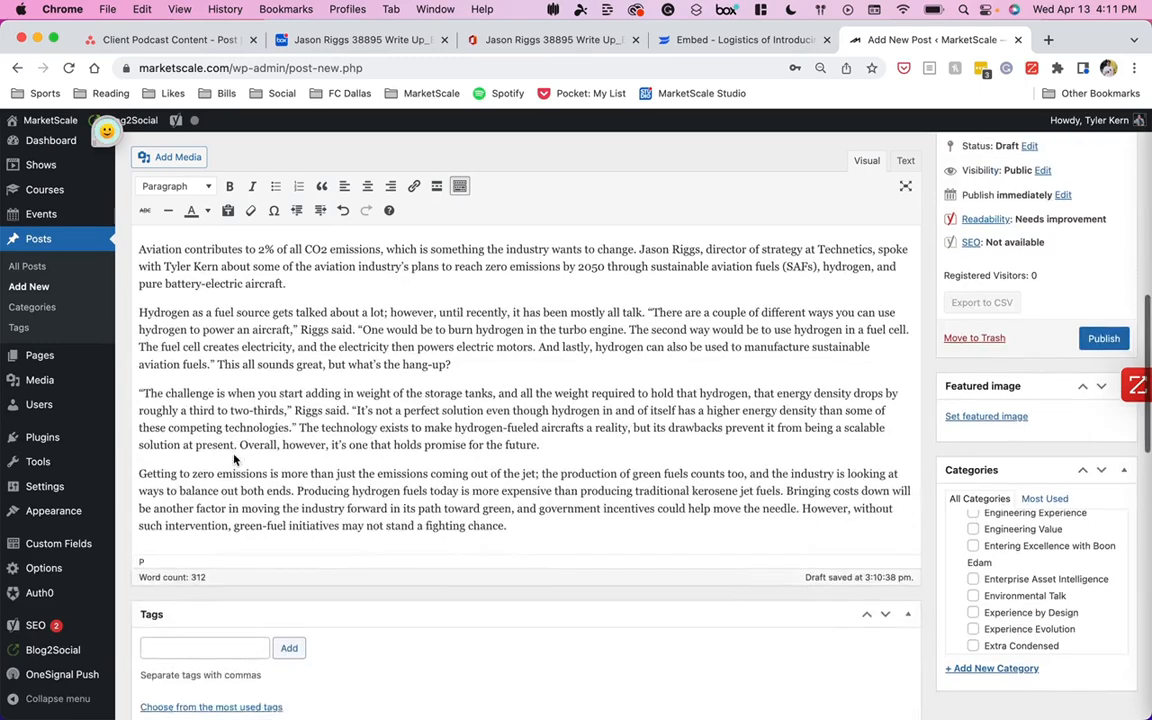
scroll(235, 459, up, 2)
scroll(235, 460, up, 2)
scroll(200, 540, down, 3)
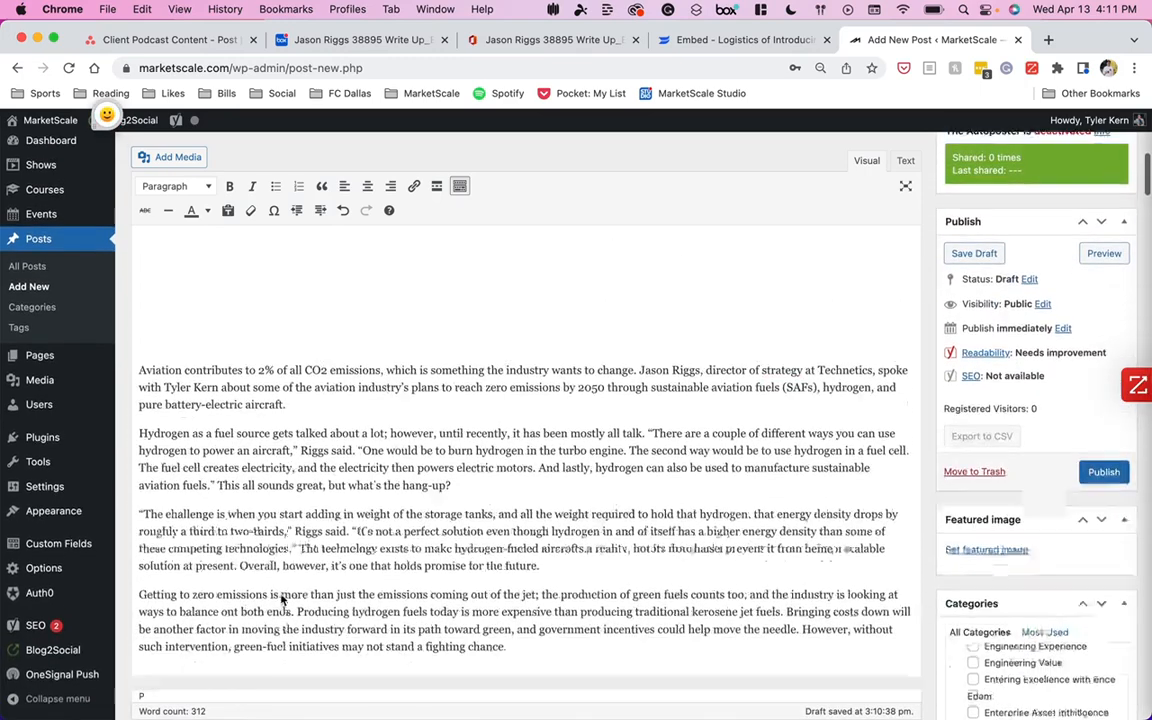
click(757, 39)
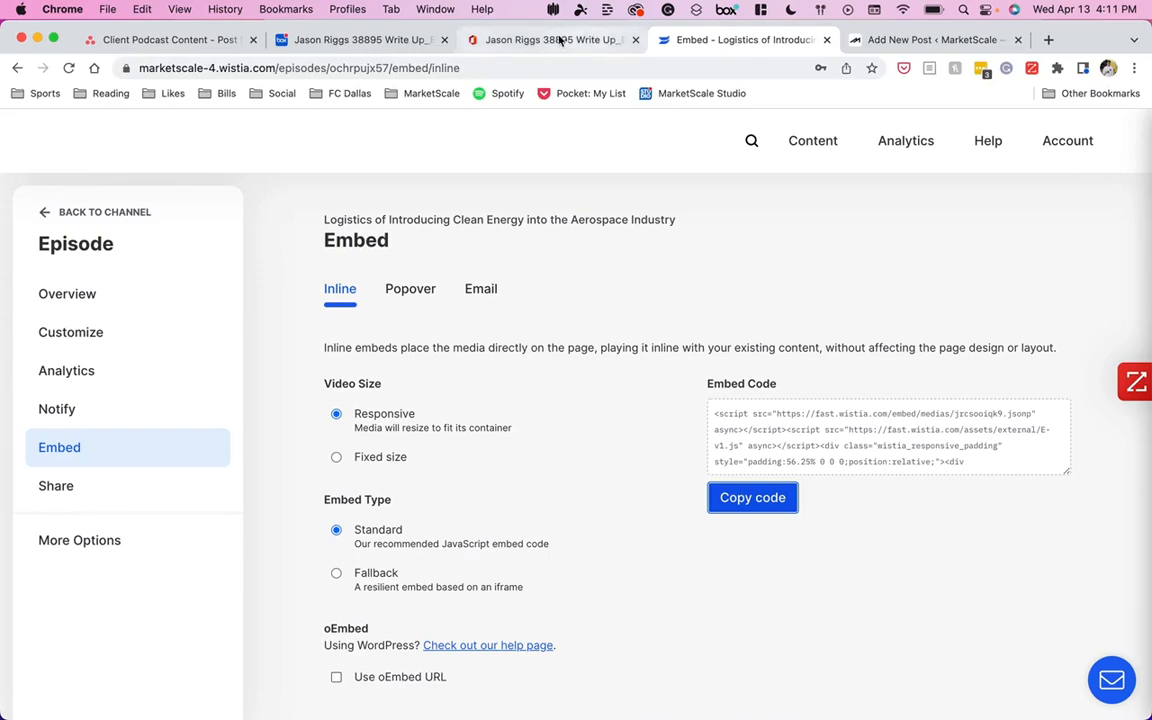
click(366, 40)
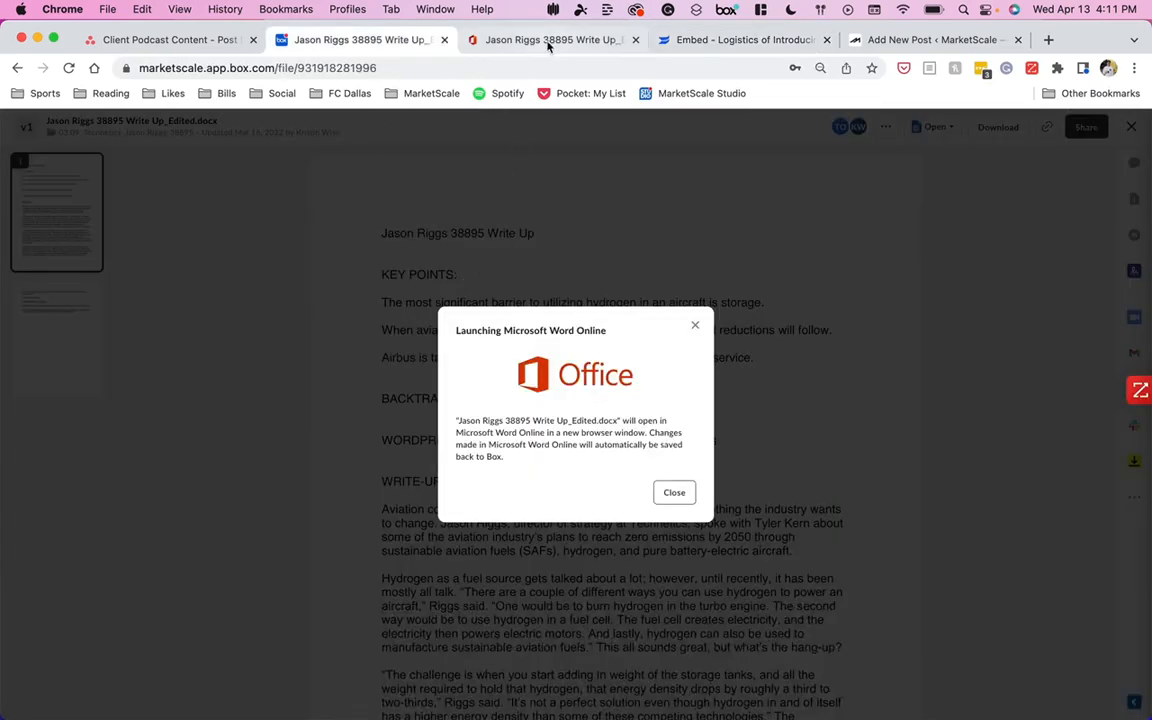
Select the title 'Getting Technical: Flying in Green Skies' after WORDPRESS TITLE: in the write-up.
click(495, 40)
scroll(494, 278, up, 1)
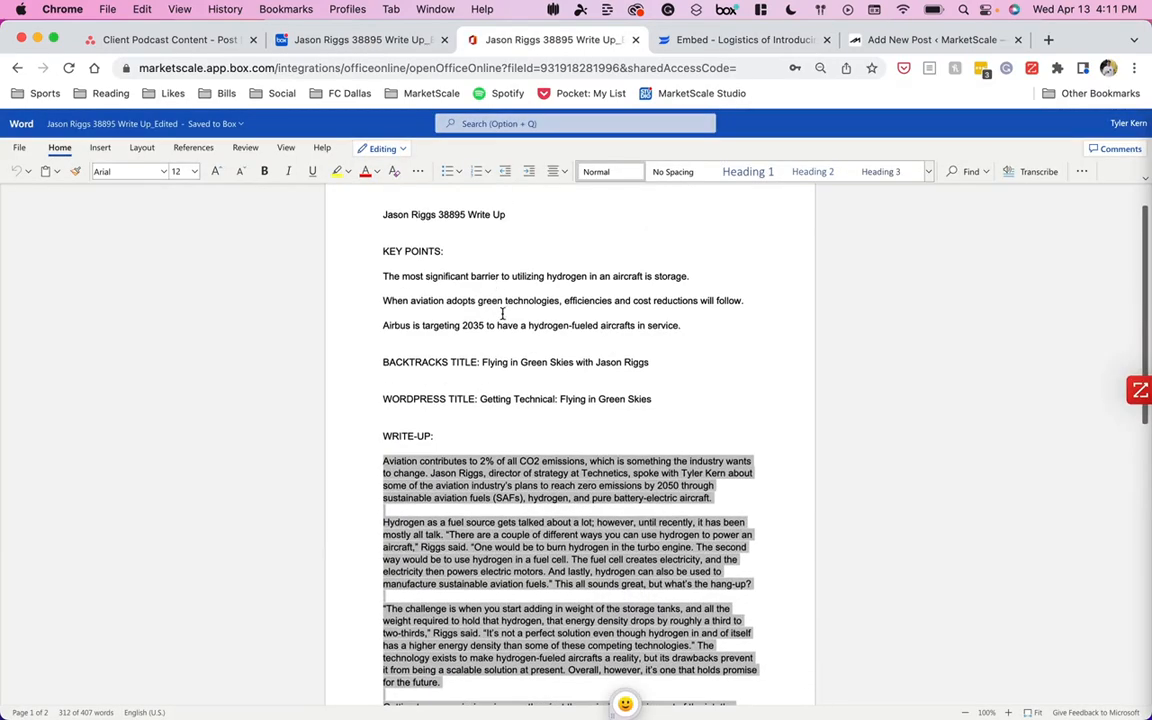
click(481, 399)
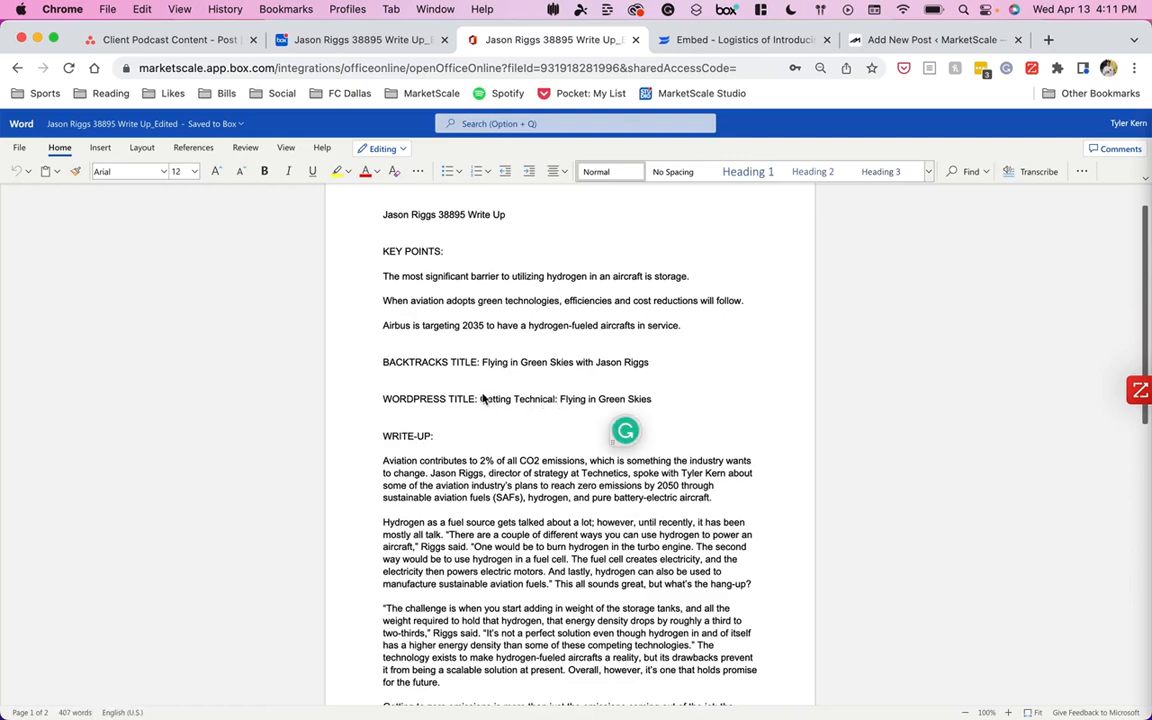
drag(561, 403, 660, 397)
key(super+c)
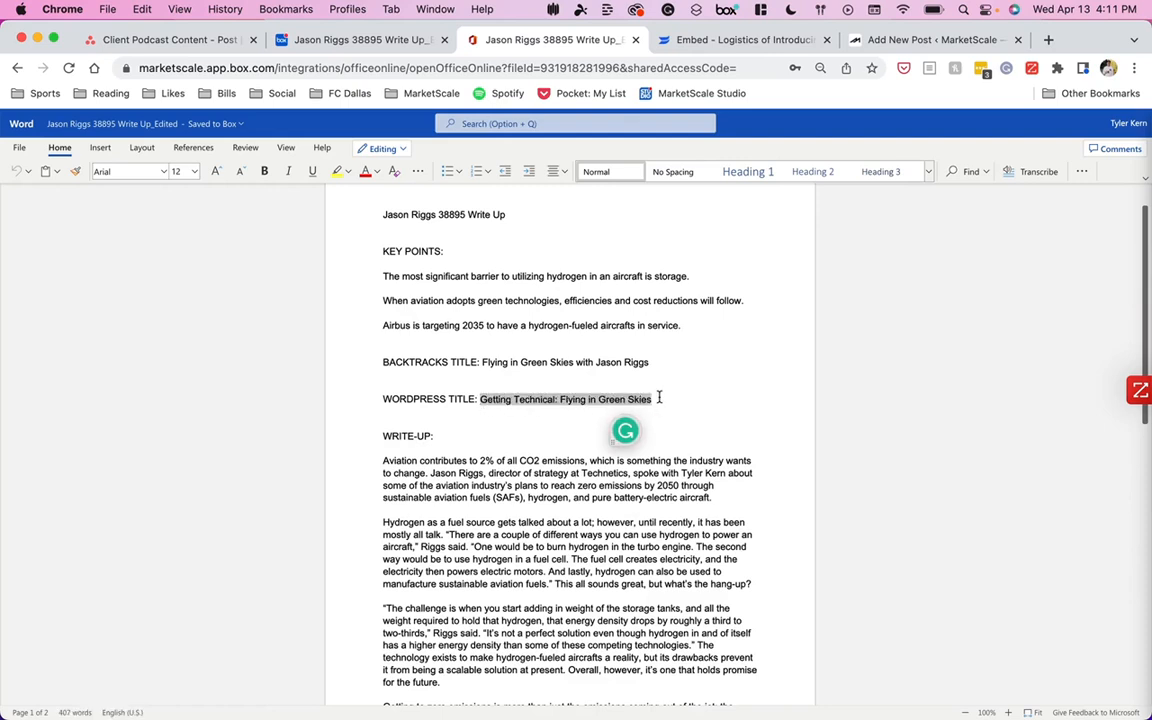
Paste 'Getting Technical: Flying in Green Skies' into the post's title field.
click(869, 45)
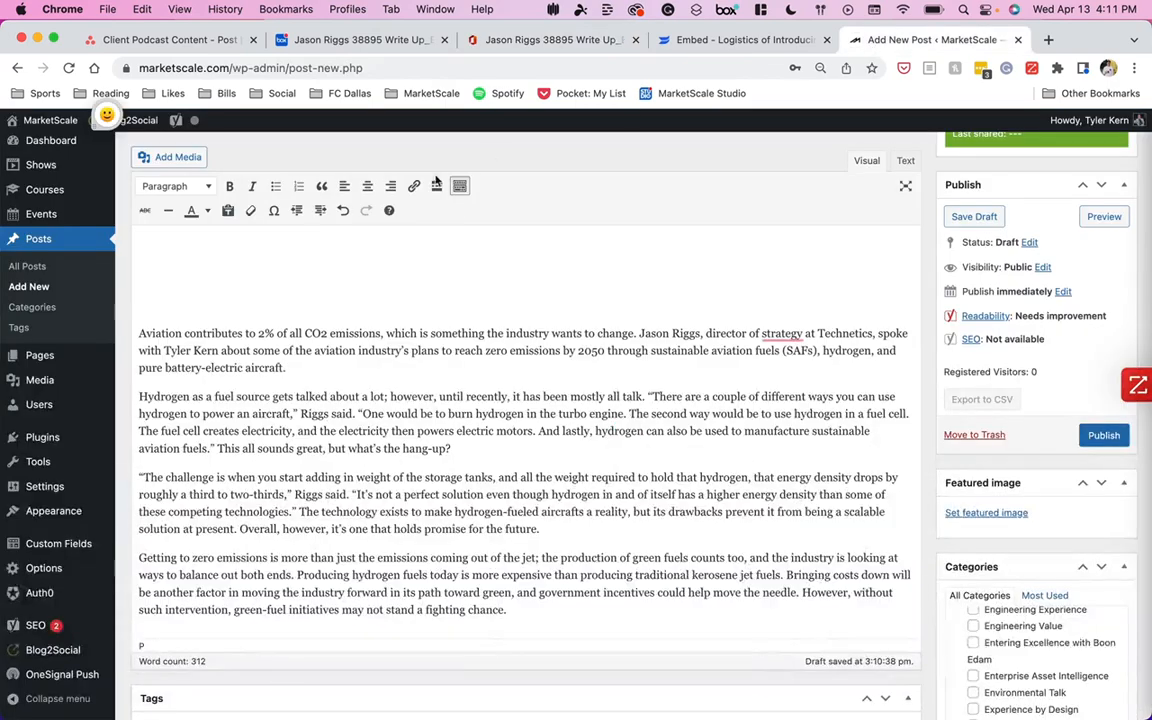
scroll(397, 149, up, 5)
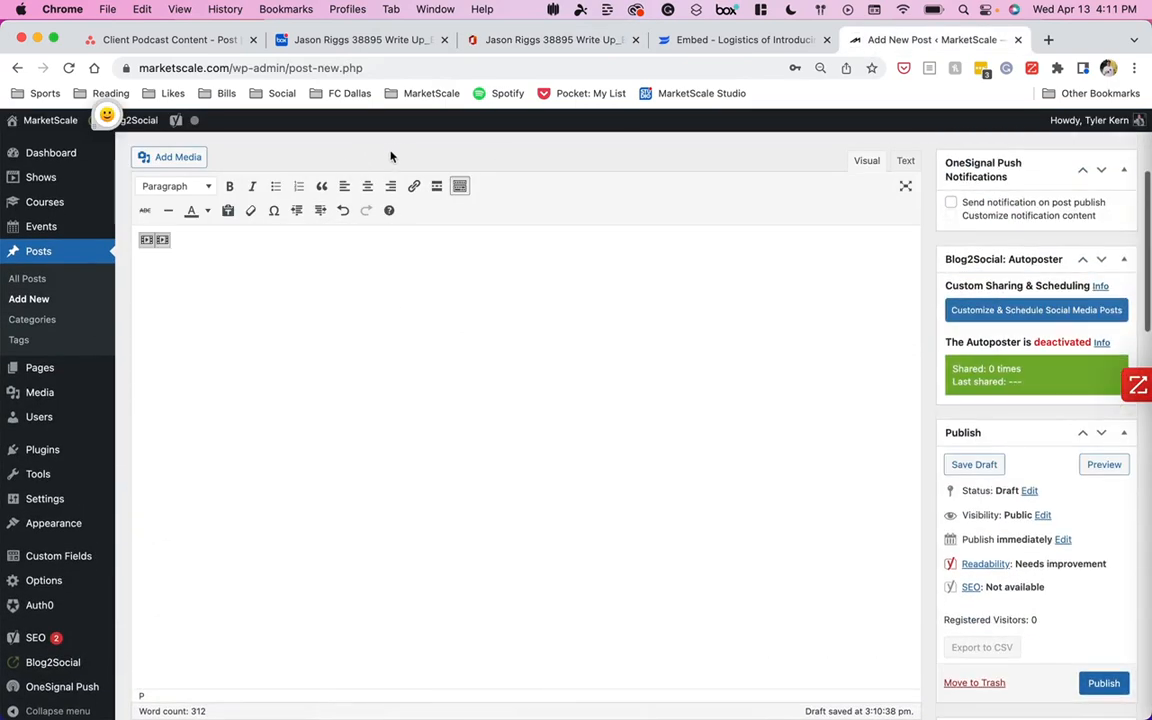
scroll(379, 186, up, 2)
scroll(378, 187, up, 2)
click(268, 193)
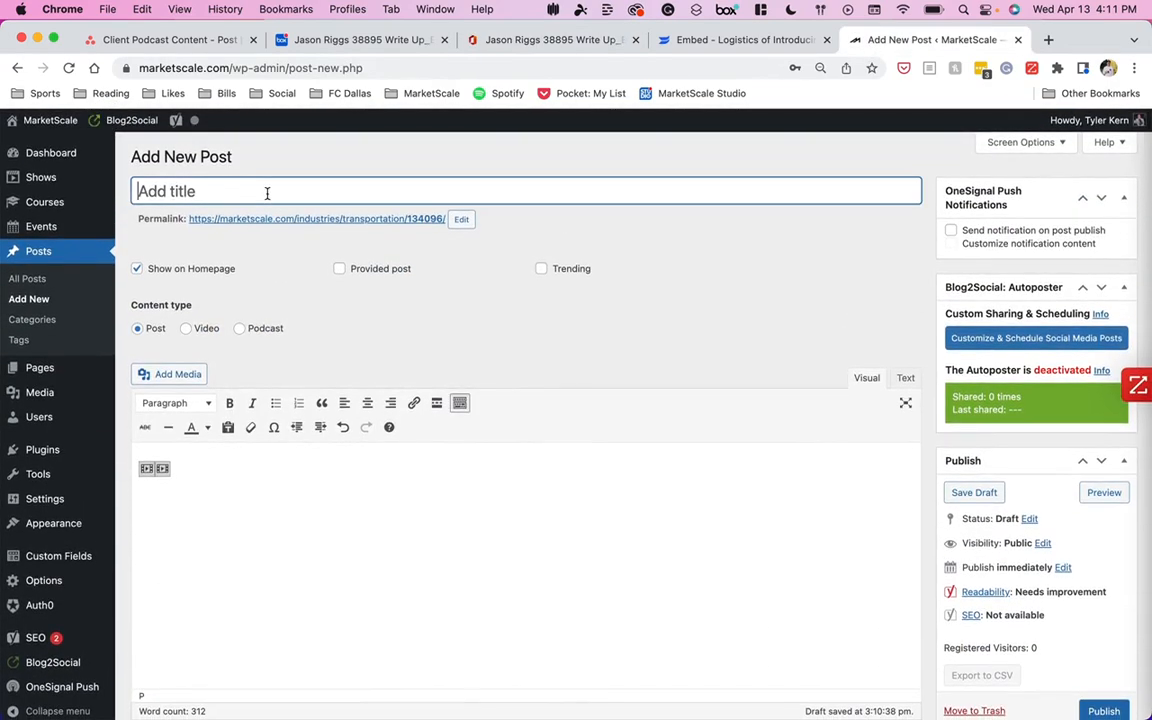
key(super+v)
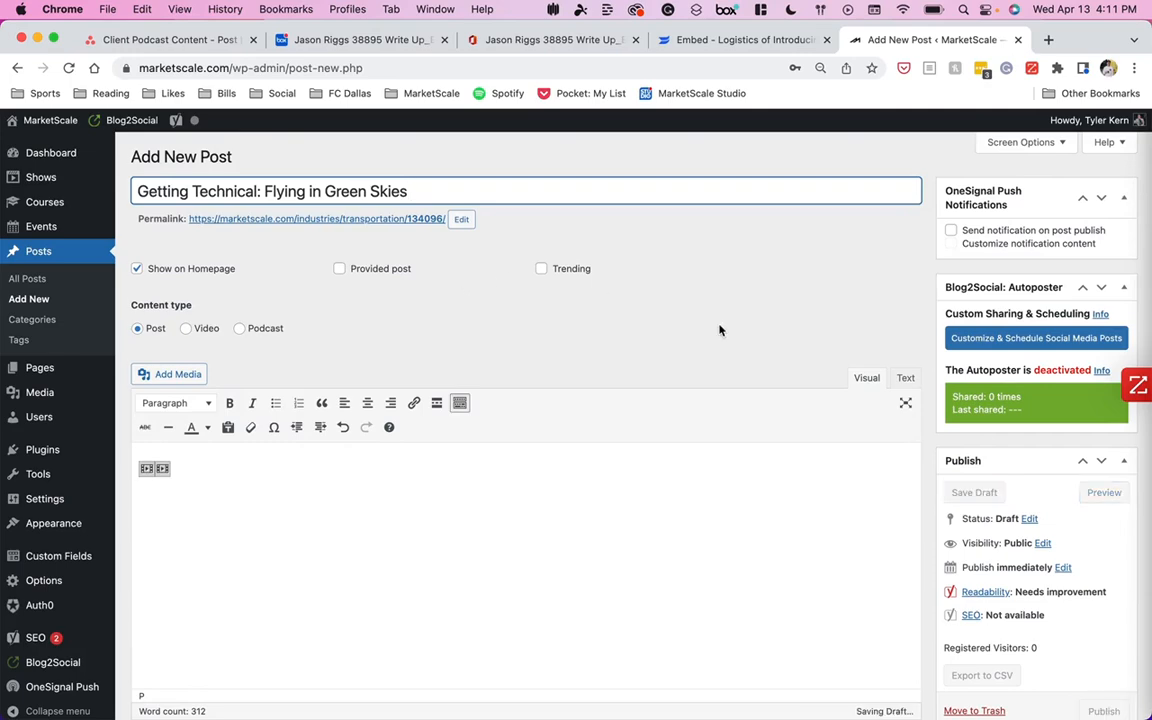
scroll(720, 329, down, 4)
scroll(766, 504, down, 3)
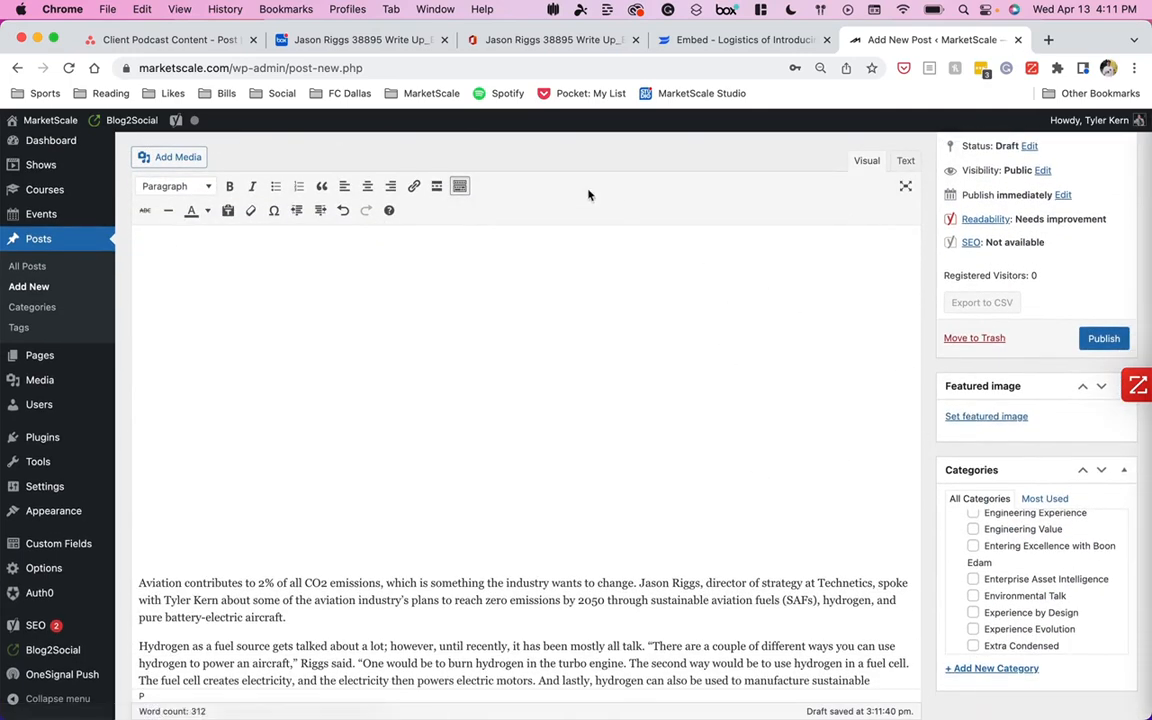
Dismiss the Word Online launch notice and close the write-up preview in Box.
click(393, 46)
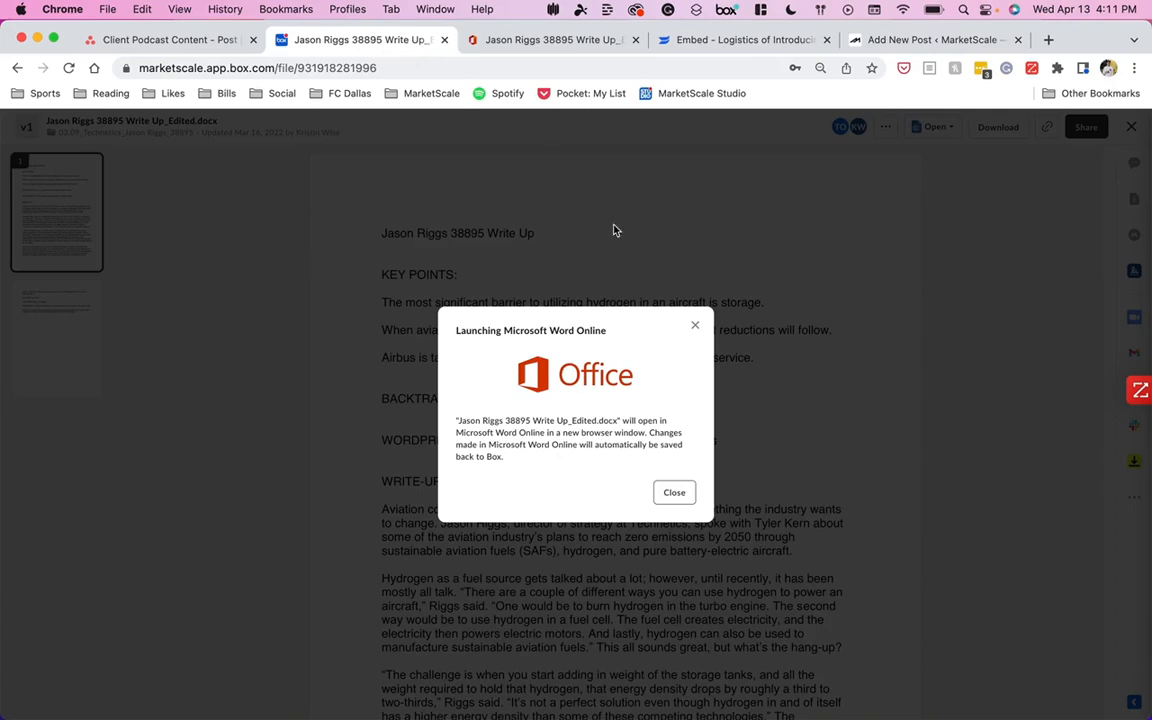
click(542, 238)
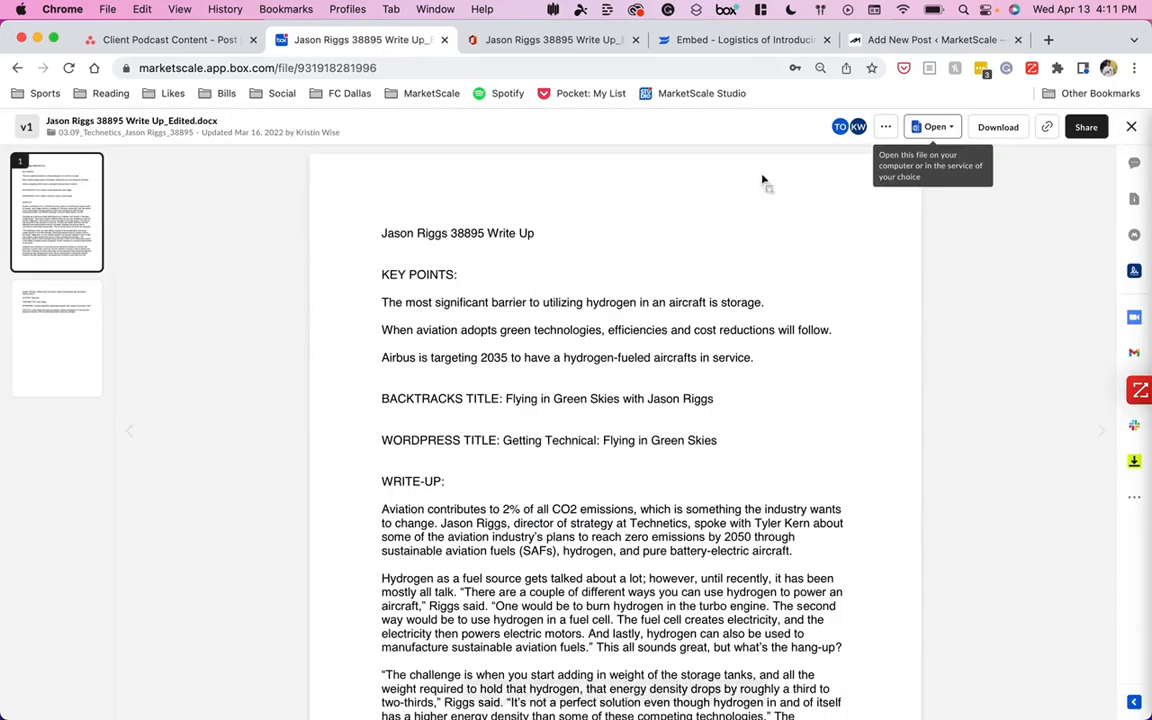
click(1131, 126)
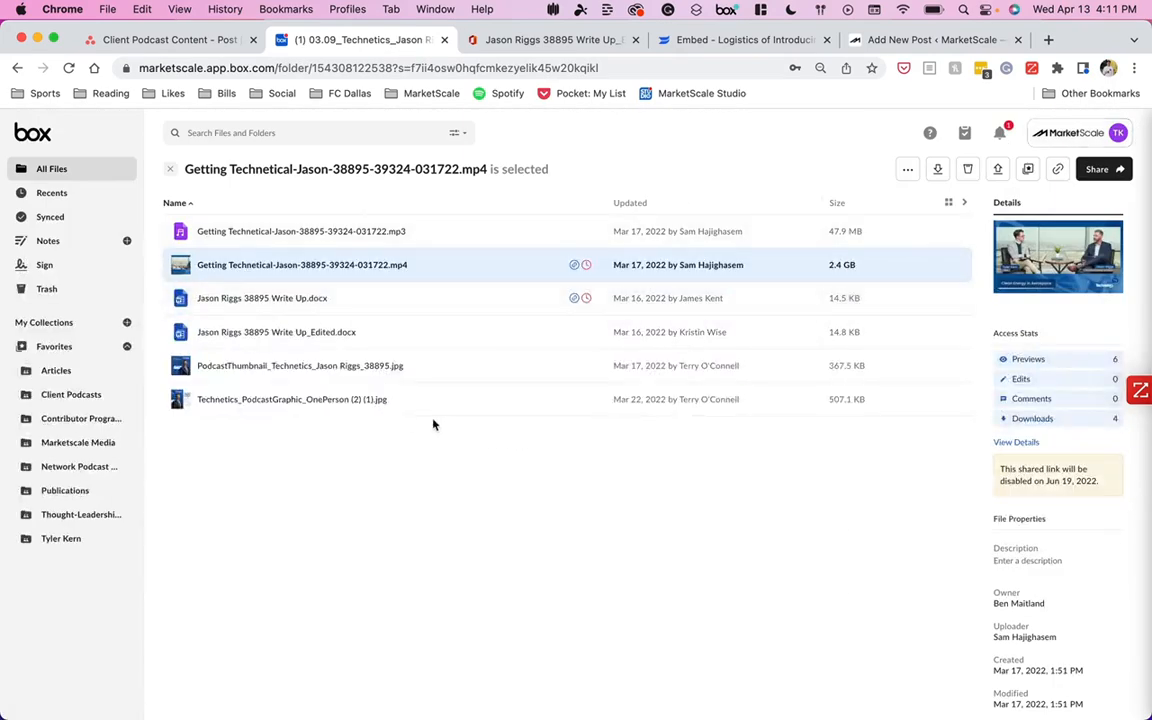
Download the PodcastGraphic_OnePerson jpg from Box and save it into Downloads.
click(864, 399)
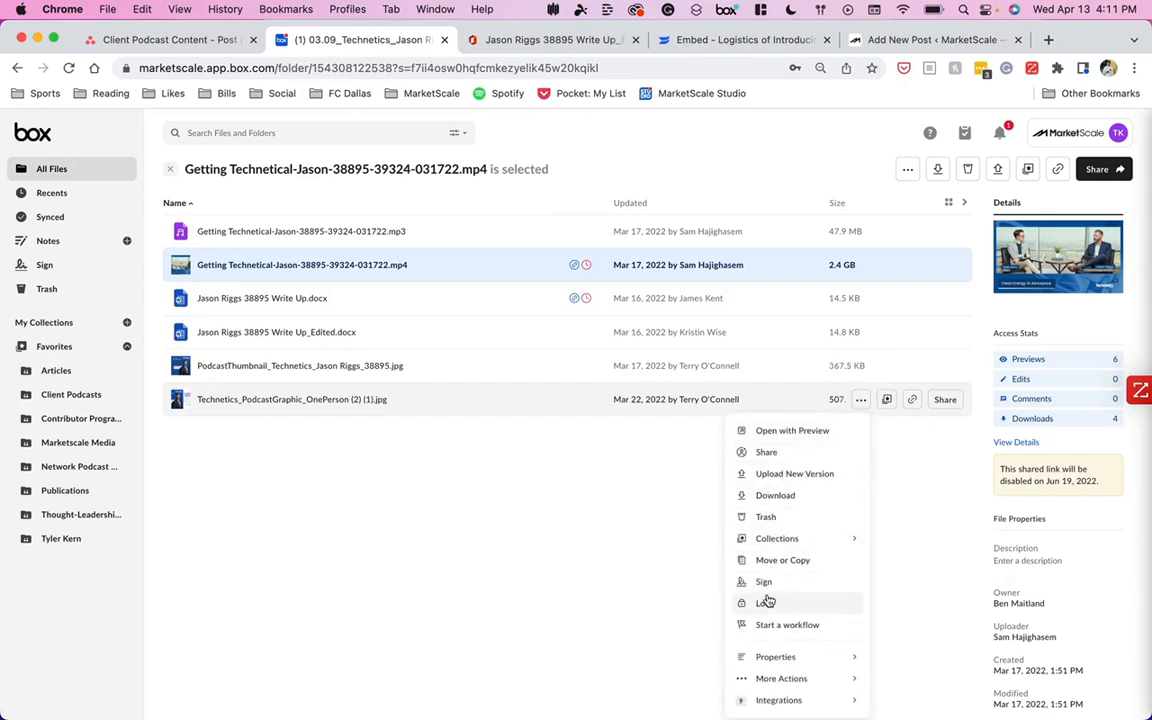
click(771, 497)
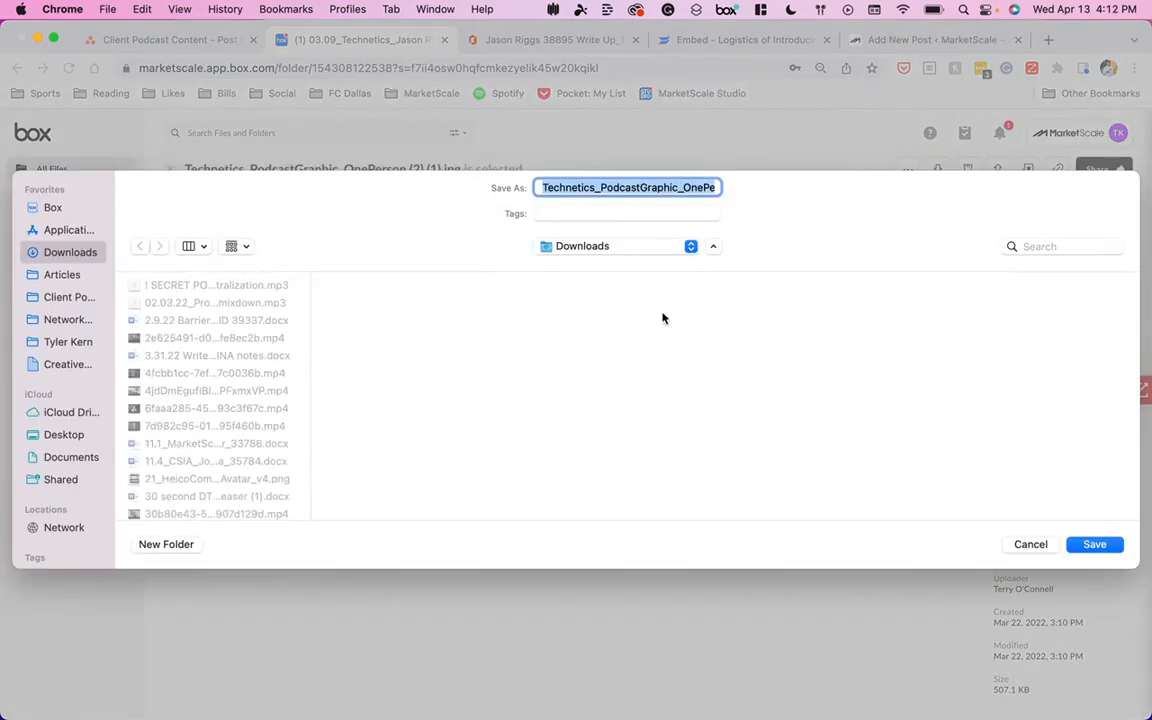
click(1092, 546)
Upload the downloaded podcast graphic and set it as the featured image, cancelling the mp4 download.
click(912, 42)
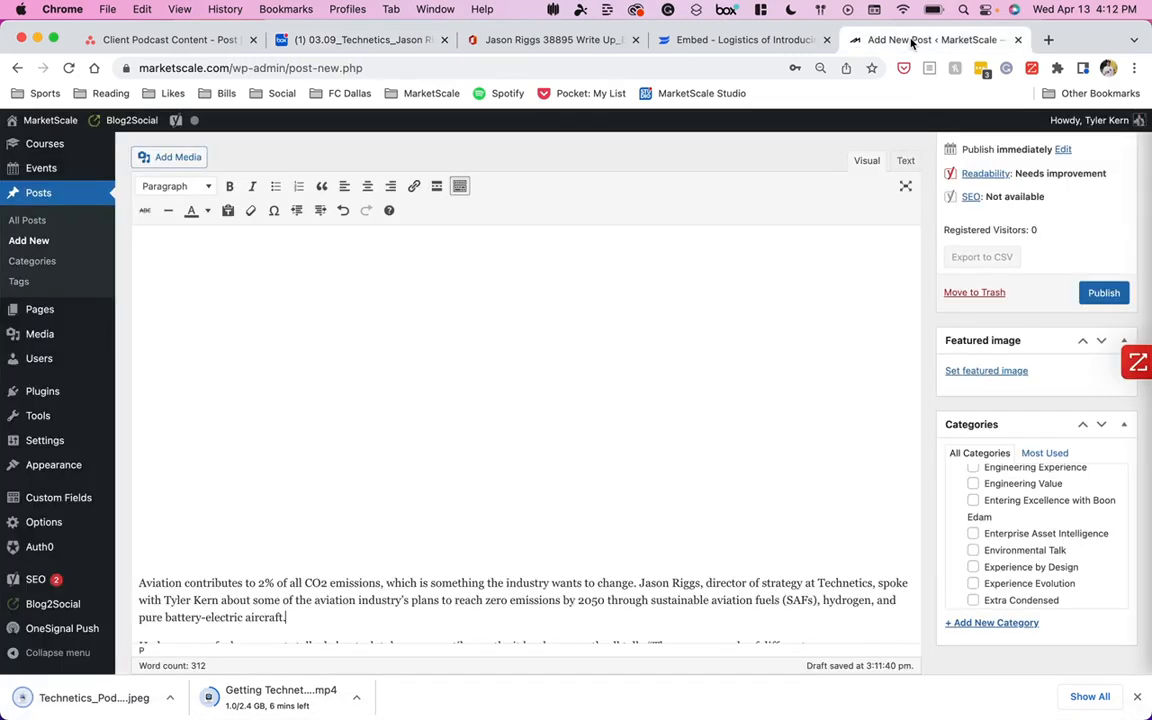
click(980, 371)
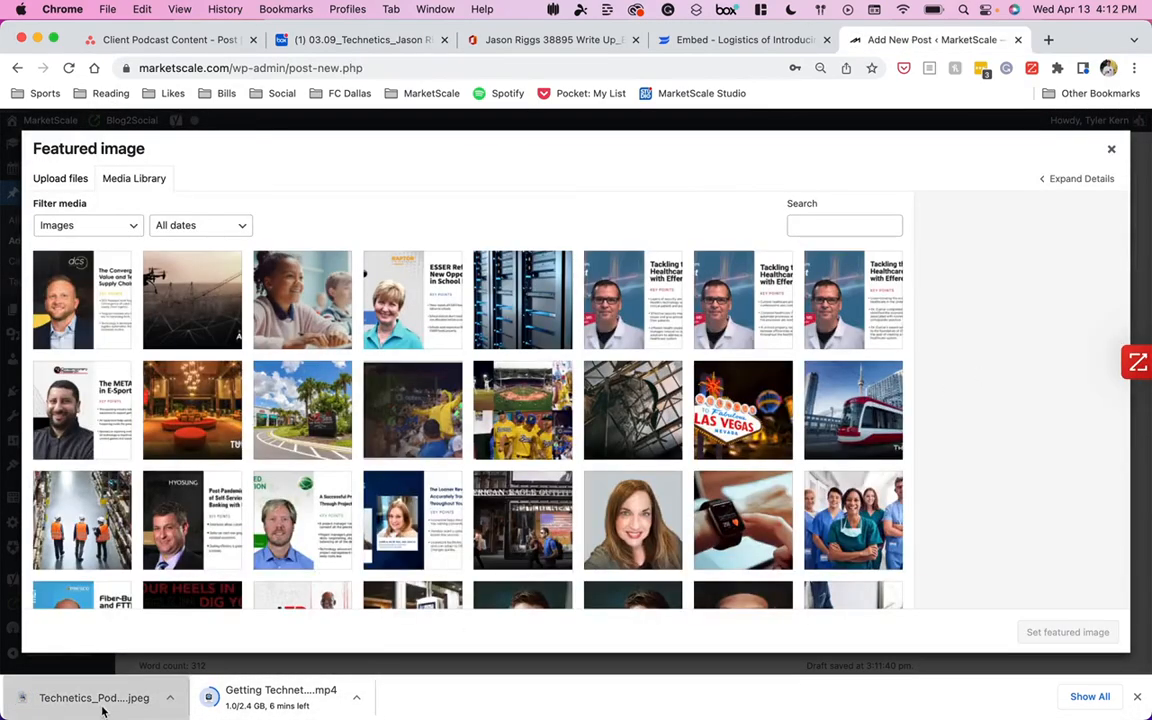
drag(102, 711, 350, 378)
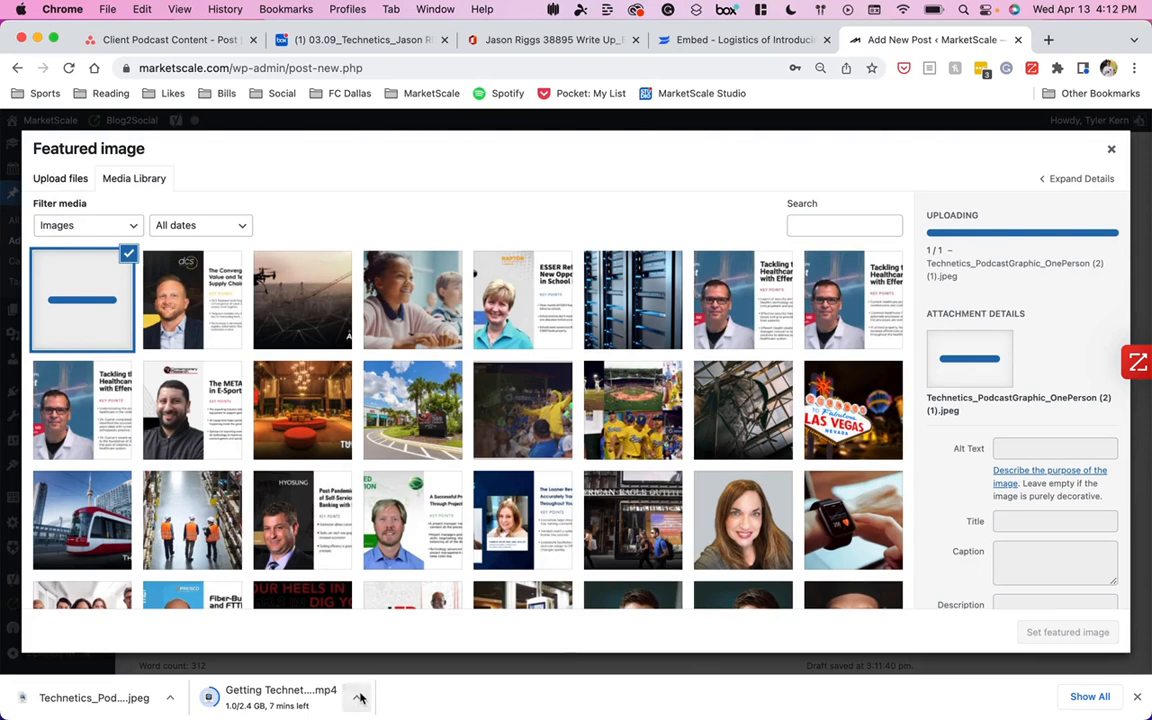
click(356, 697)
click(388, 703)
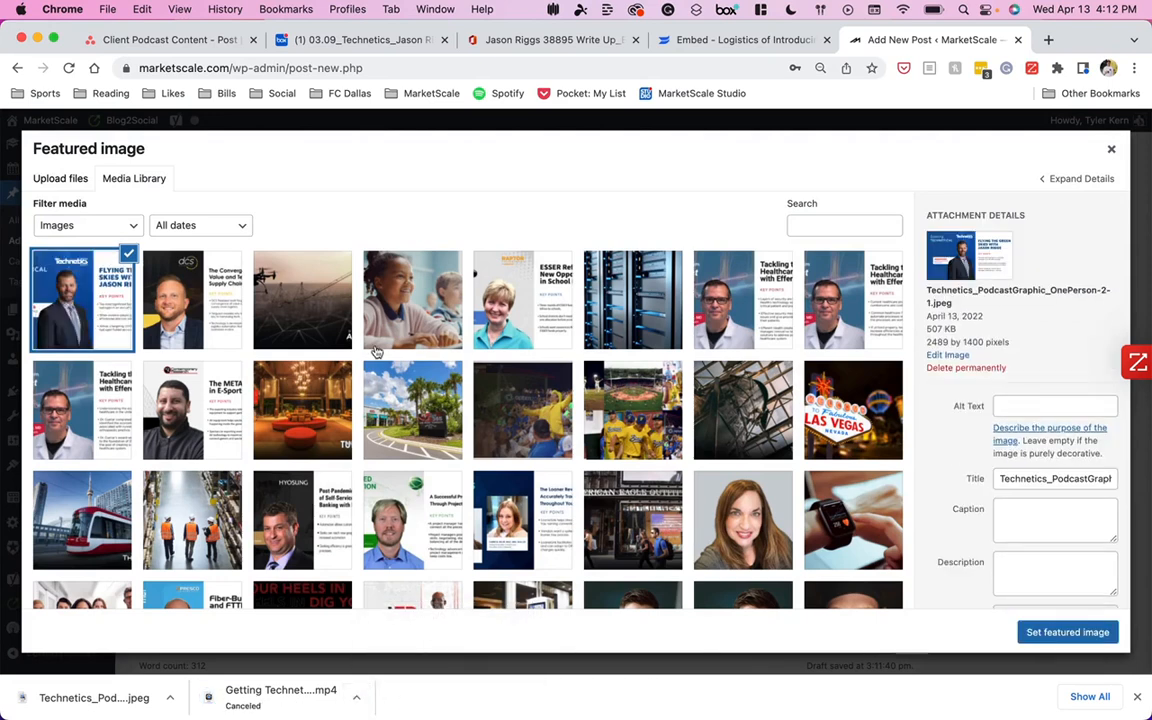
click(1085, 631)
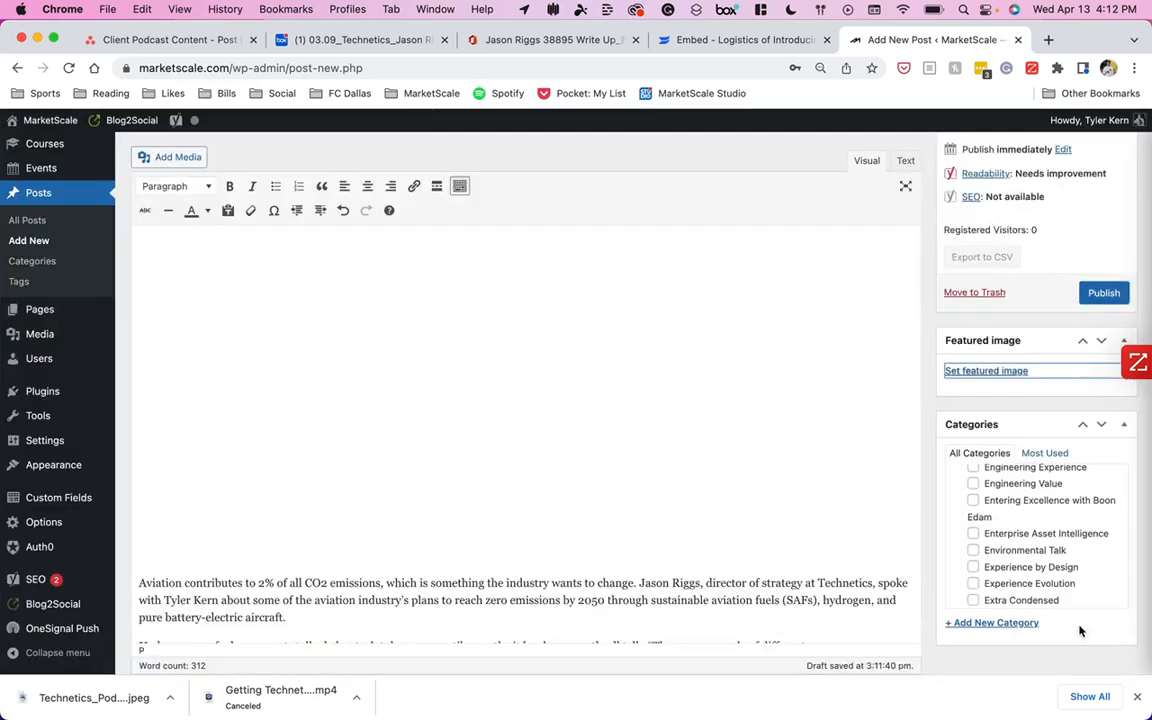
scroll(918, 515, up, 6)
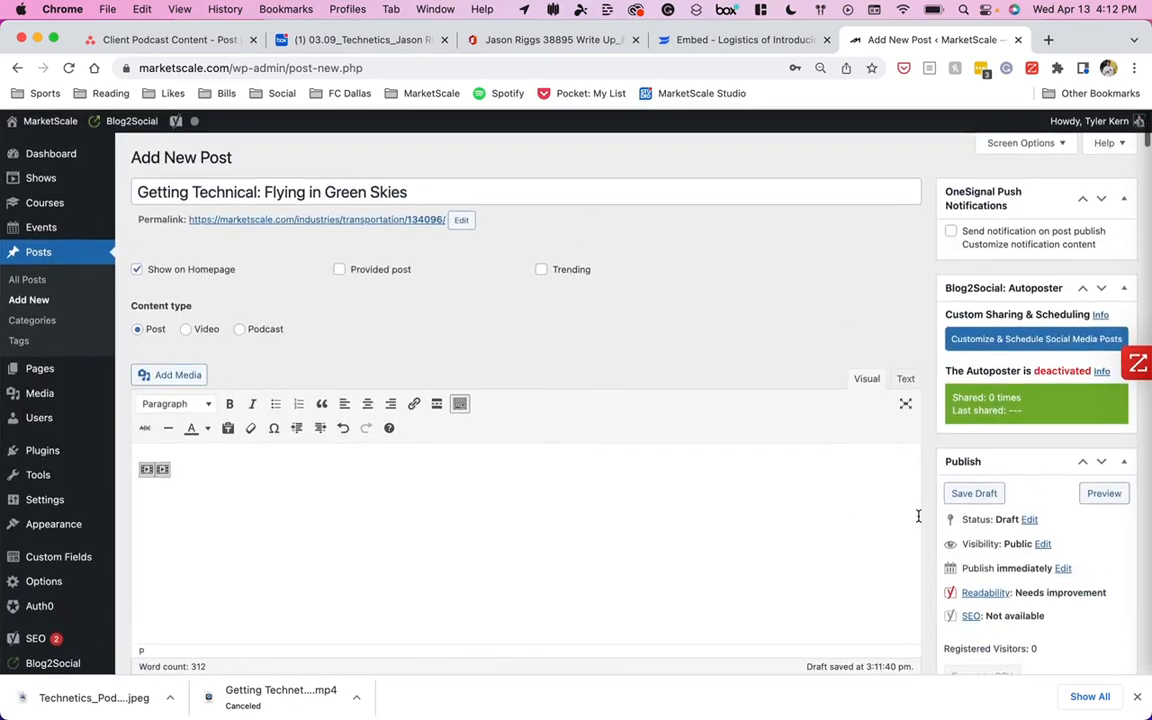
scroll(918, 515, down, 9)
scroll(875, 495, up, 5)
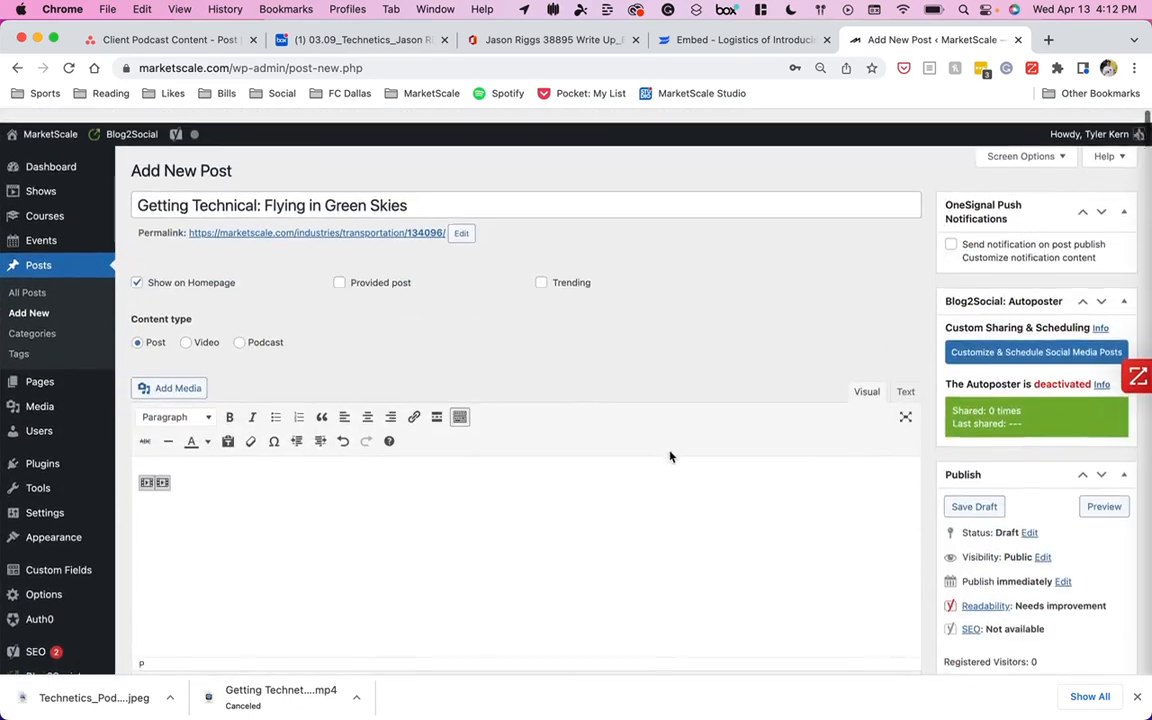
scroll(1026, 538, down, 5)
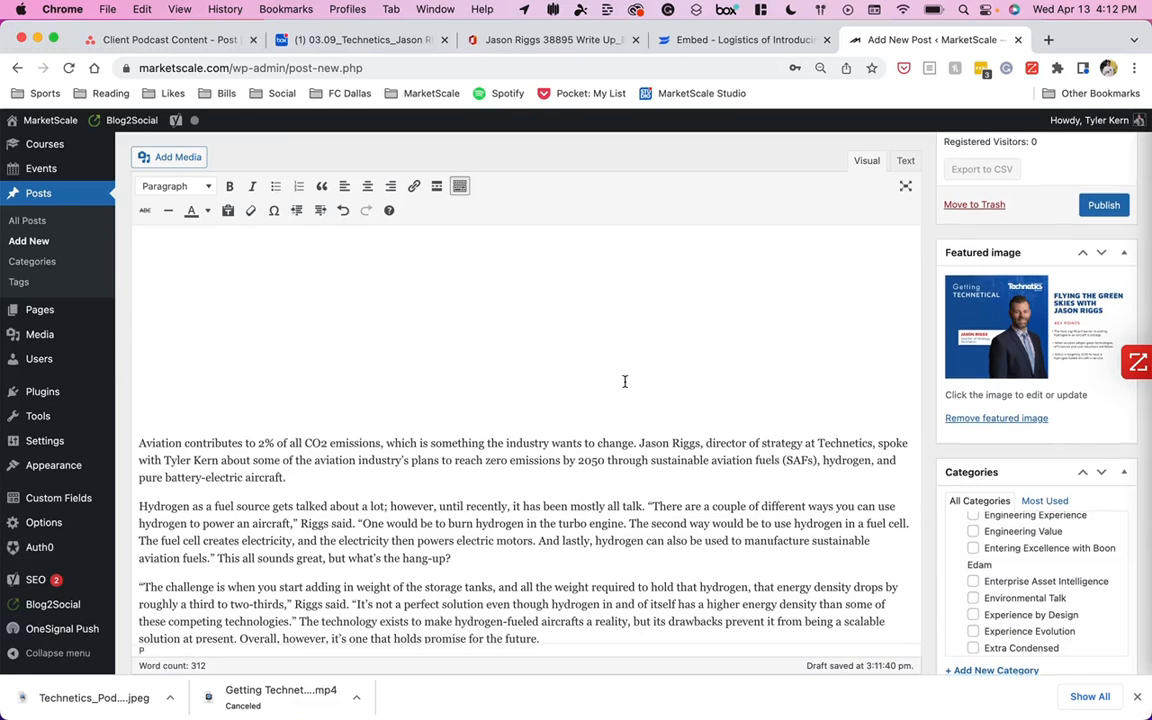
scroll(600, 370, up, 4)
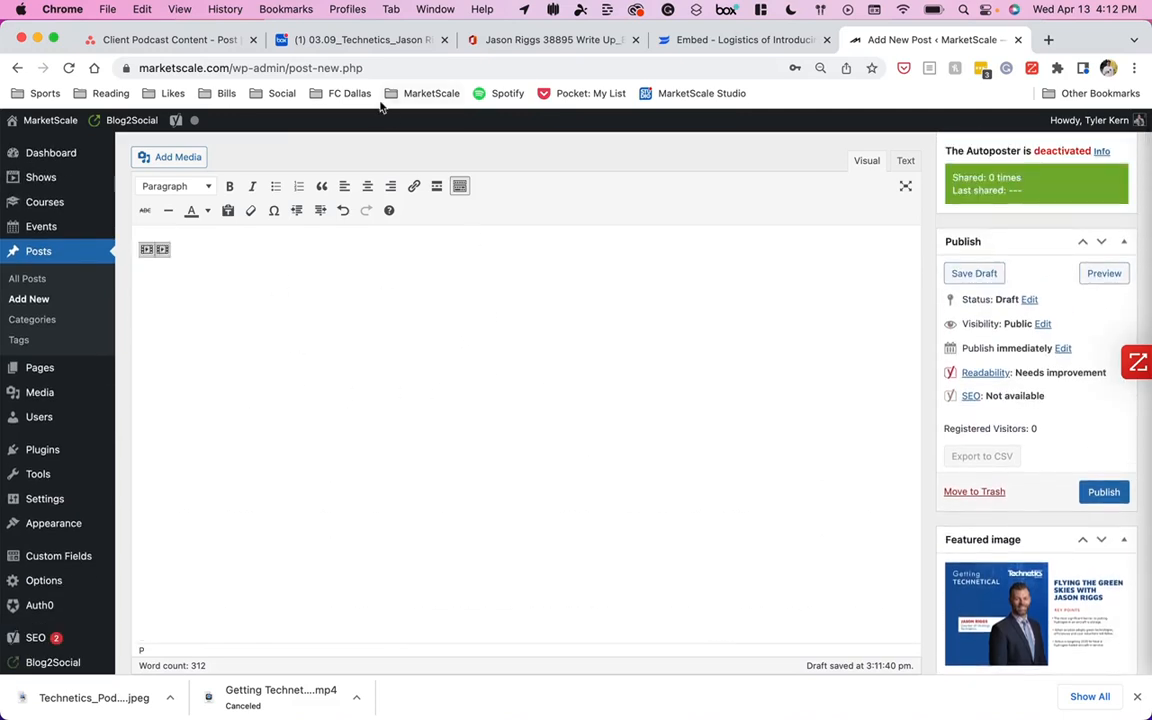
Review the details of the Asana post task.
click(363, 40)
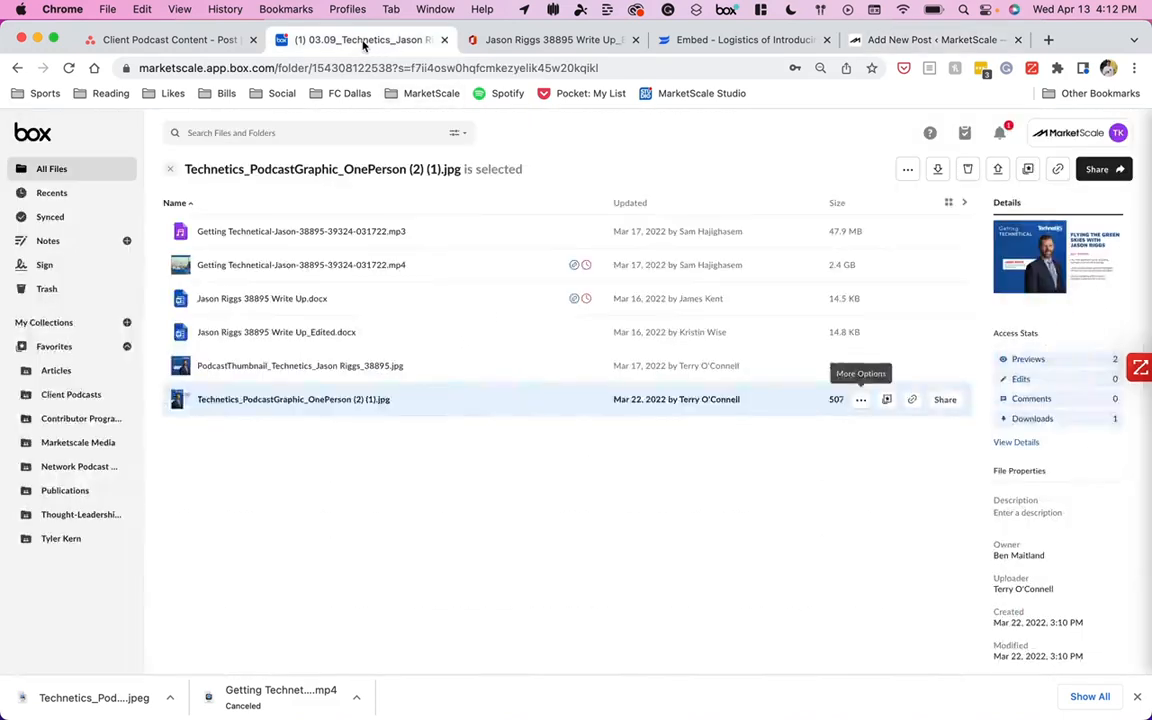
click(199, 41)
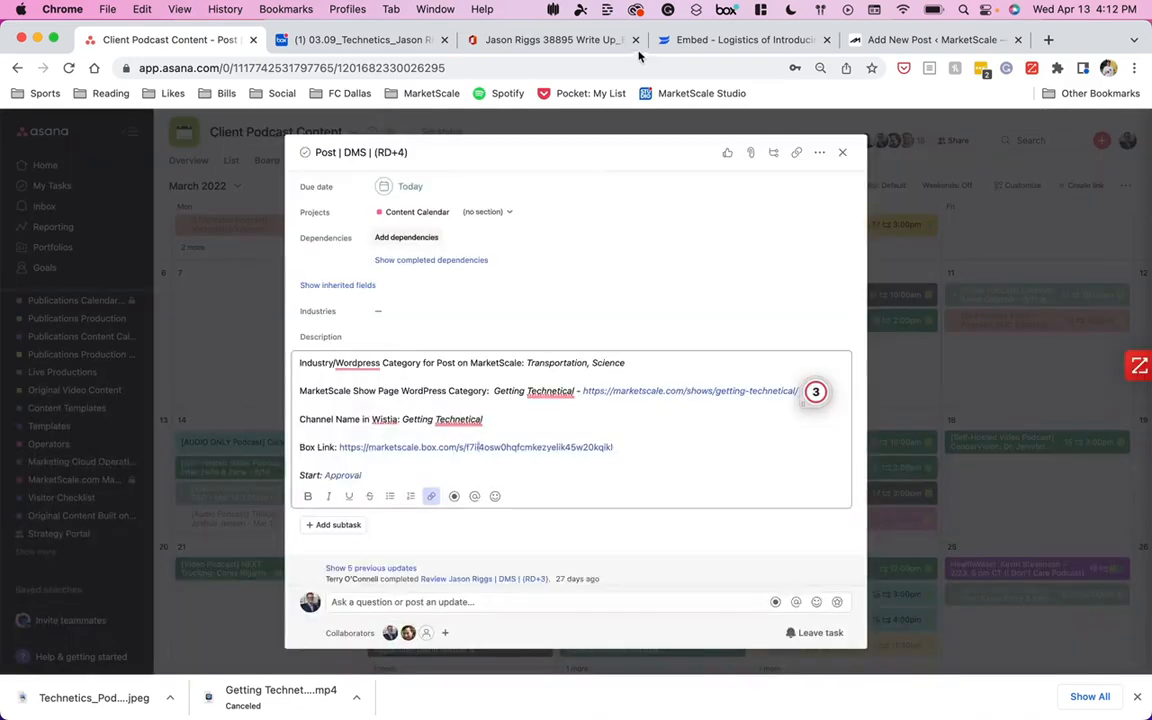
scroll(548, 280, down, 2)
scroll(548, 280, up, 2)
Open the Write Up_Edited.docx preview and select its zero-emissions SUBTITLE sentence.
key(ctrl+Tab)
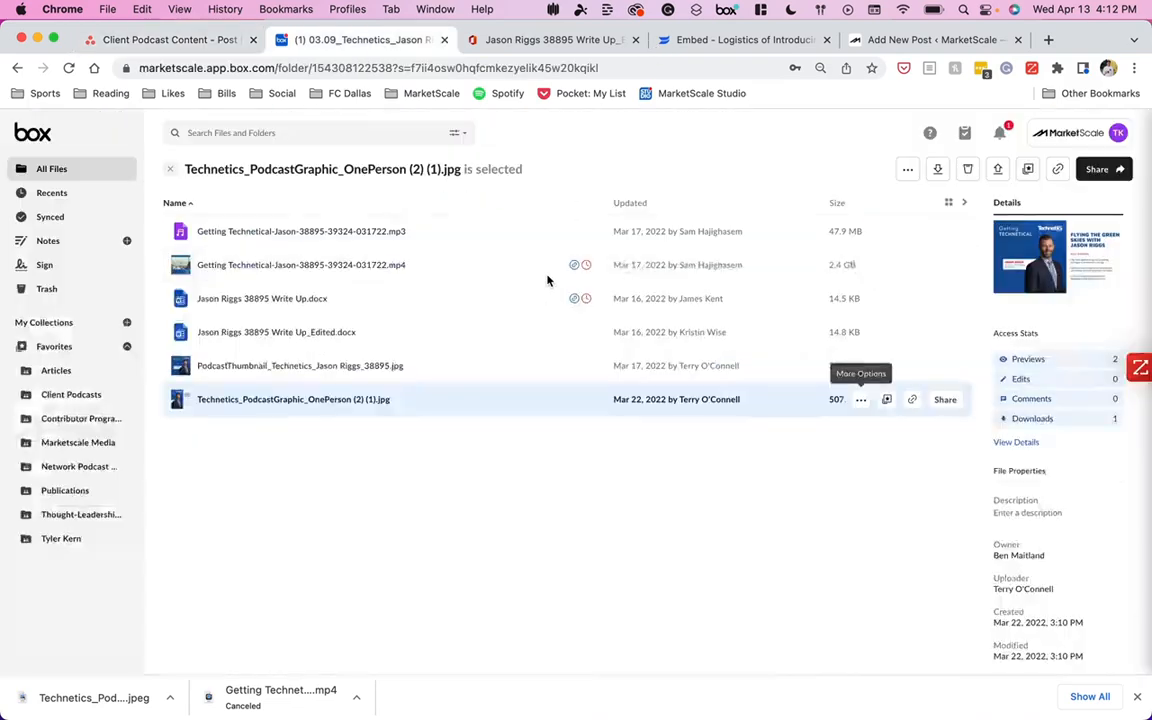
click(244, 337)
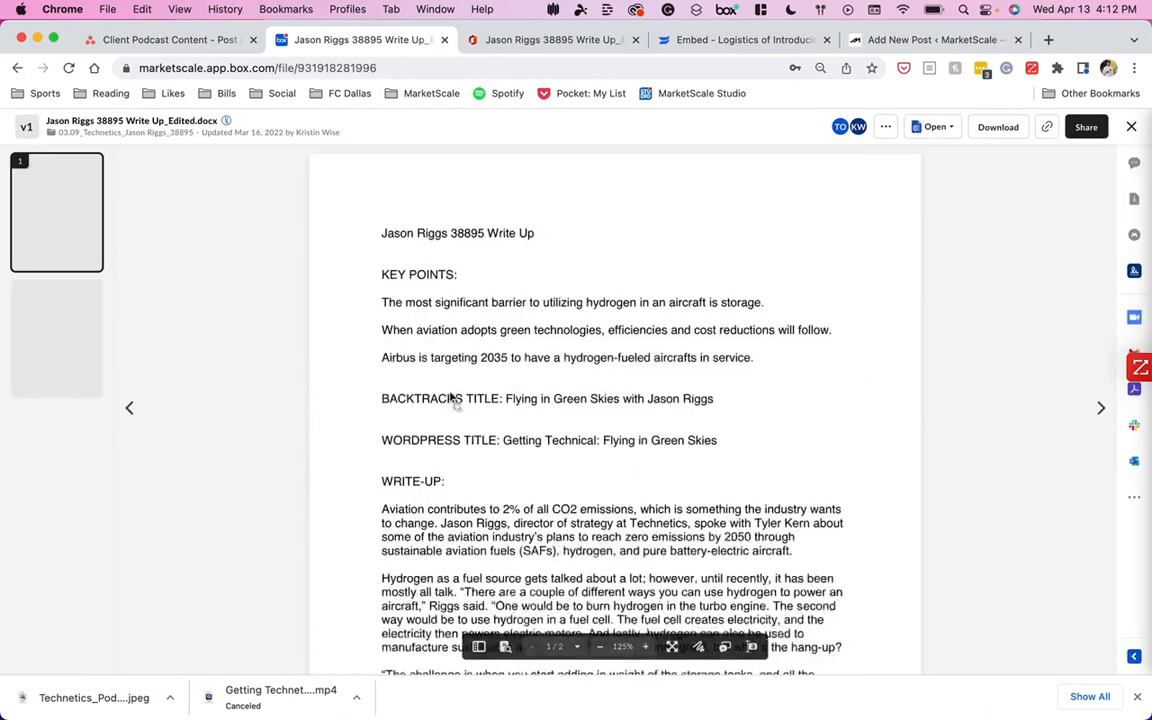
scroll(452, 398, down, 20)
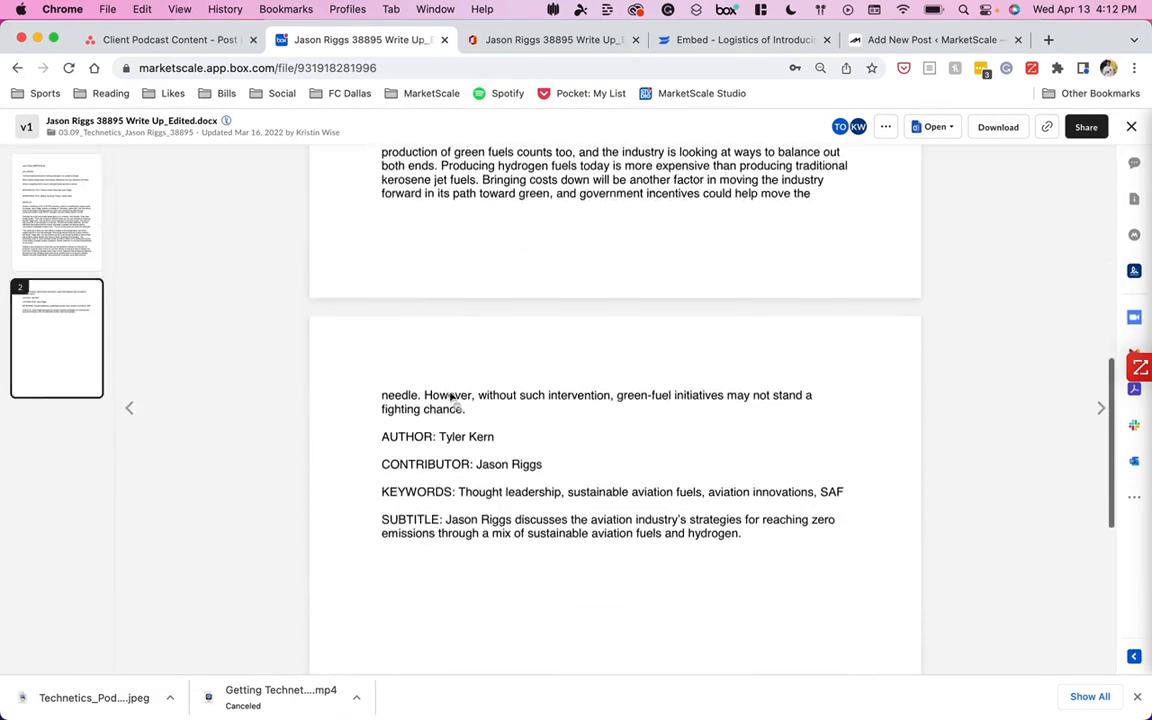
scroll(452, 398, down, 2)
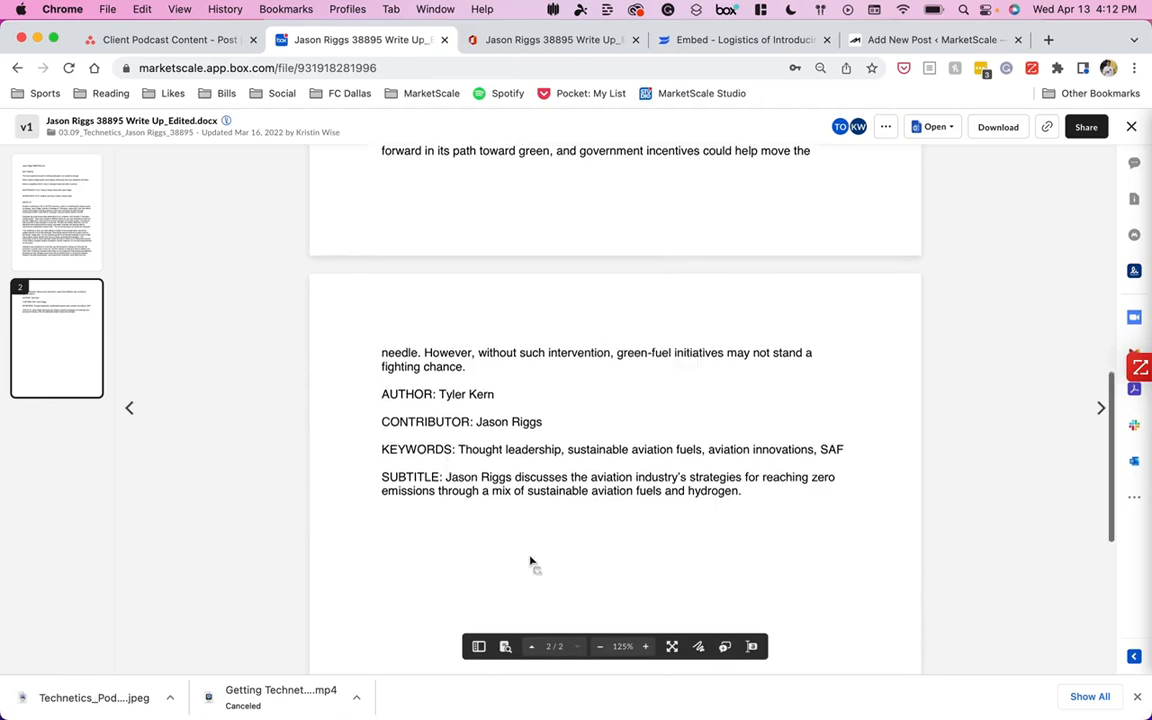
scroll(530, 562, down, 3)
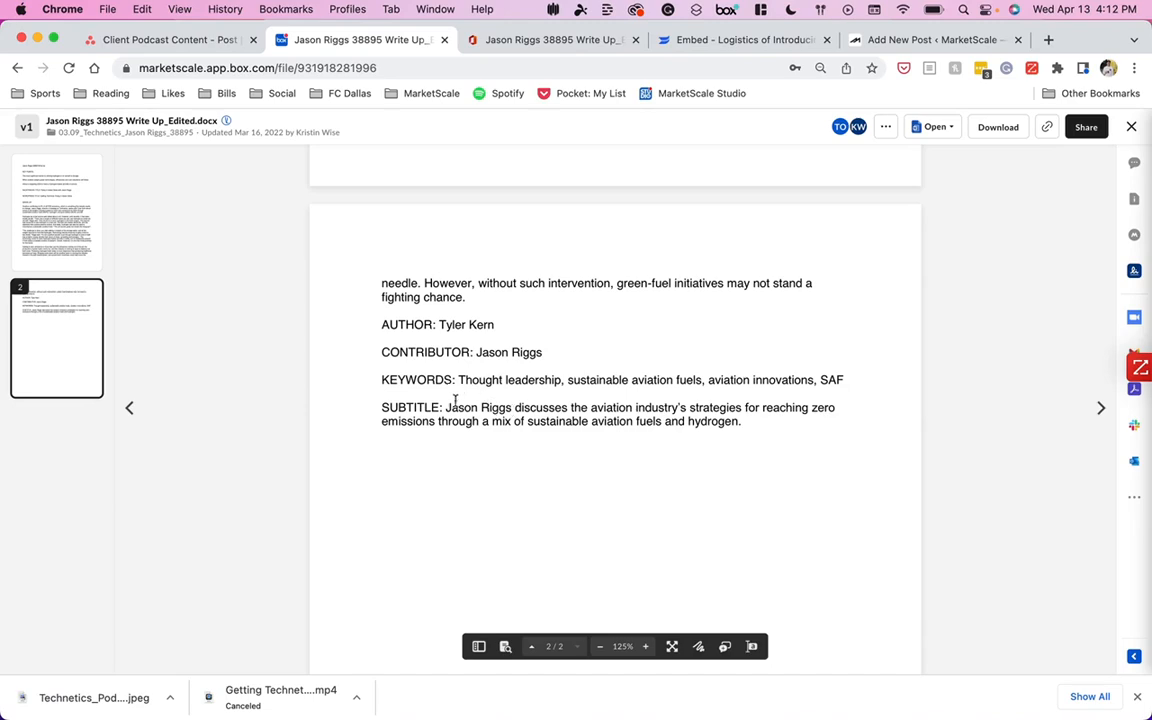
drag(447, 407, 736, 419)
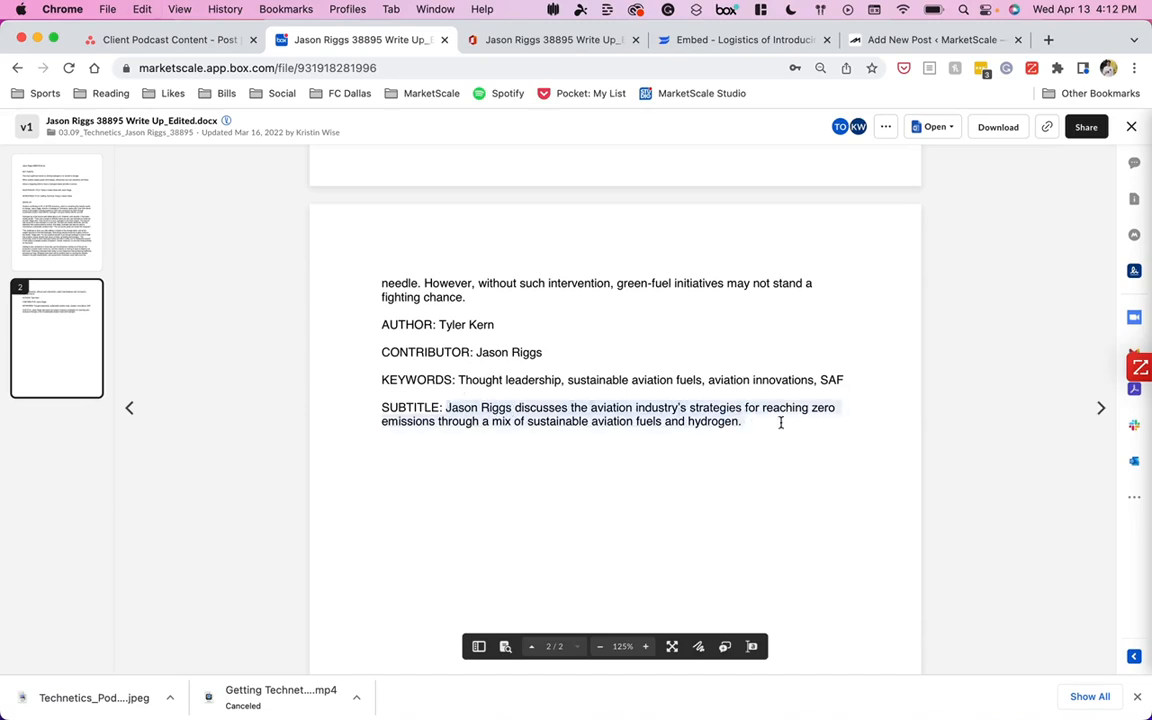
Replace the numeric Yoast slug 134096 with flying-in-green-skies.
click(906, 41)
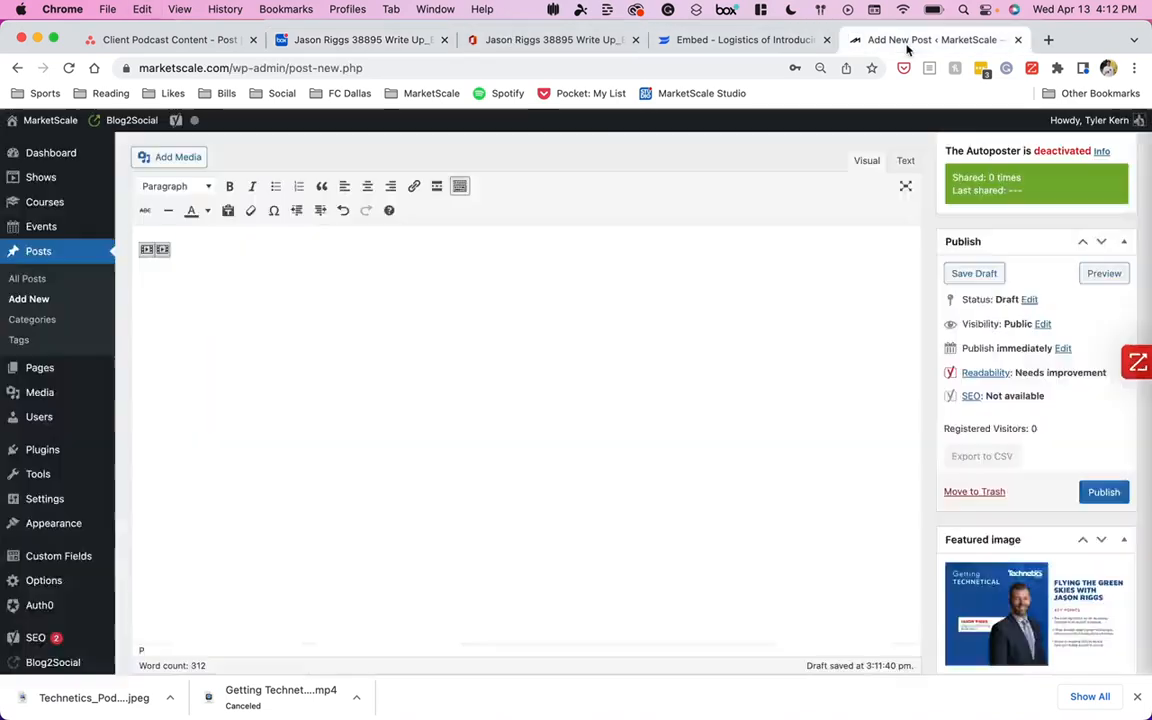
scroll(303, 497, down, 15)
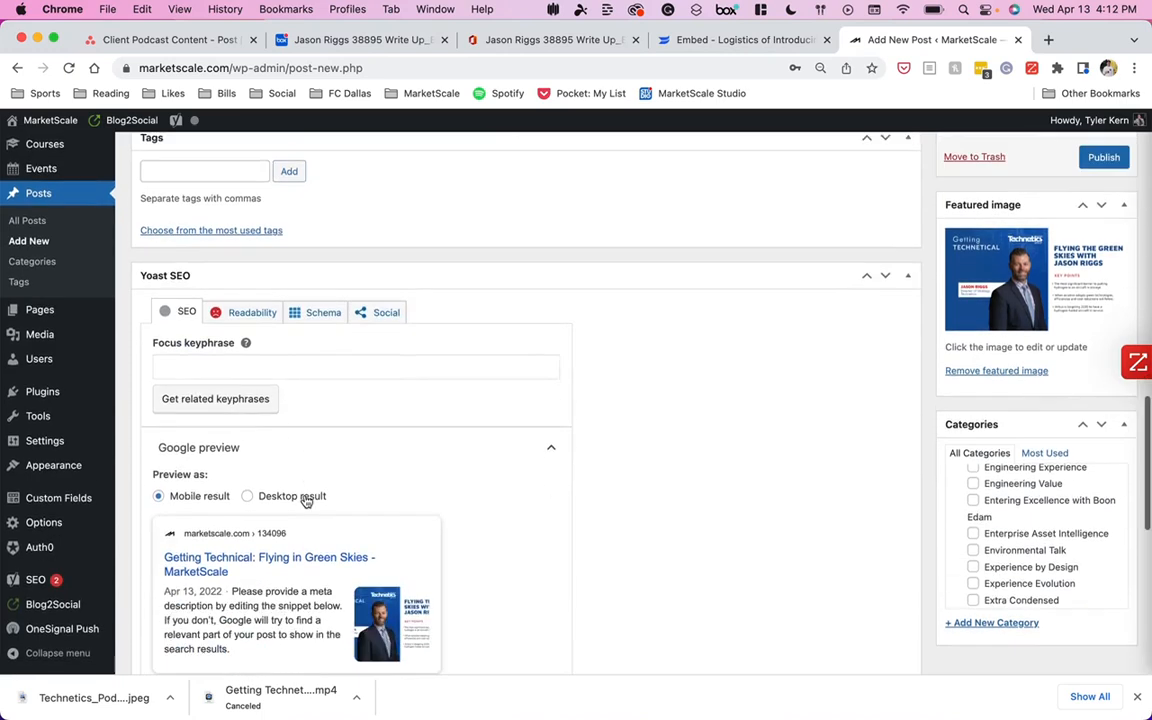
scroll(306, 500, down, 5)
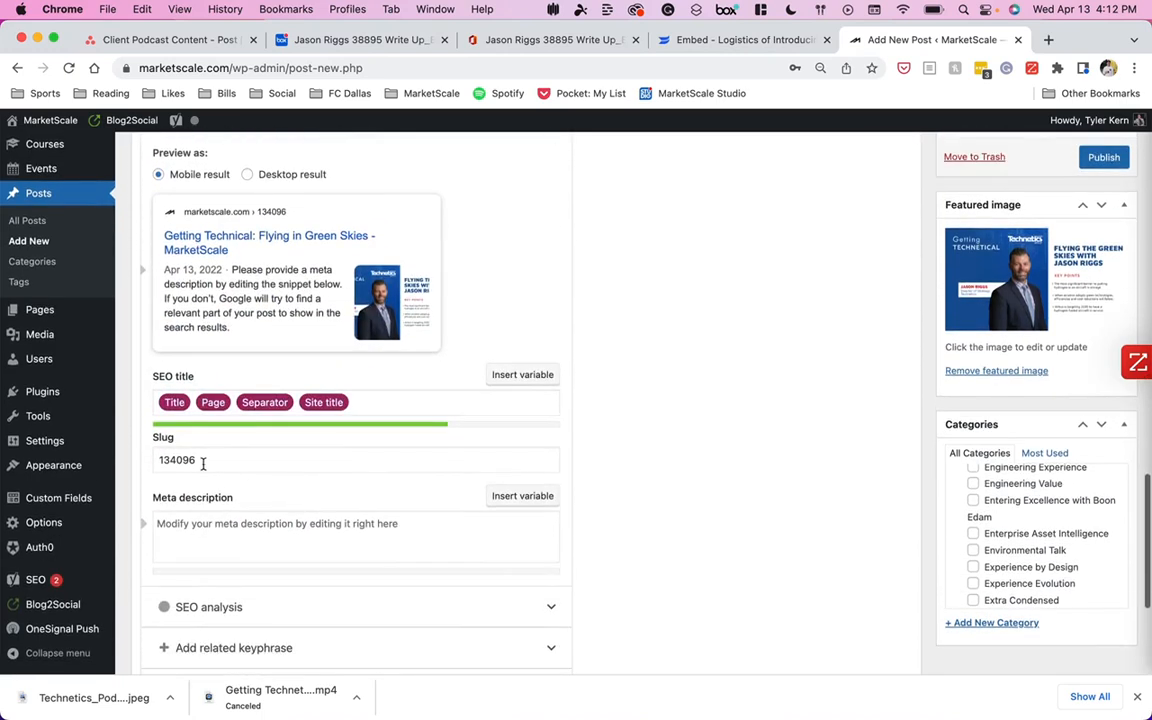
double_click(203, 463)
key(BackSpace)
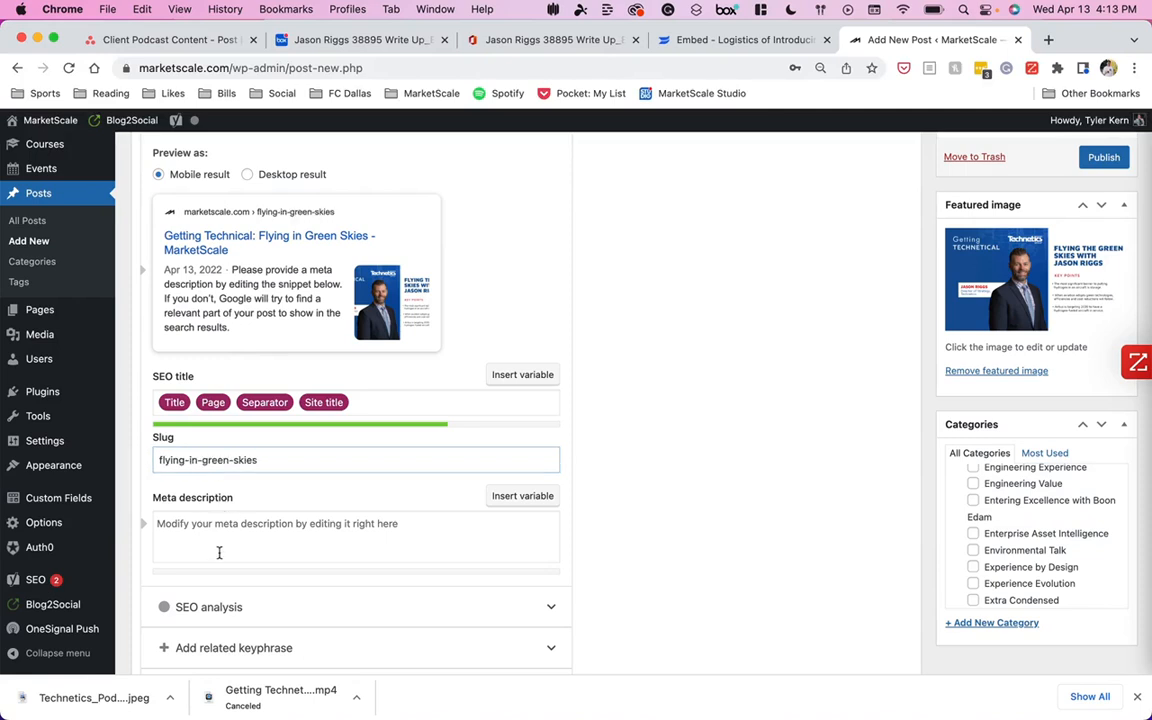
Paste the subtitle as the meta description, adding the missing space and changing 'and' to '&'.
click(234, 524)
text(Jason Riggs discusses the aviationindustry's strategies for reaching zero emissions through a mix of sustainable aviation fuels and hydrogen.)
scroll(310, 530, up, 1)
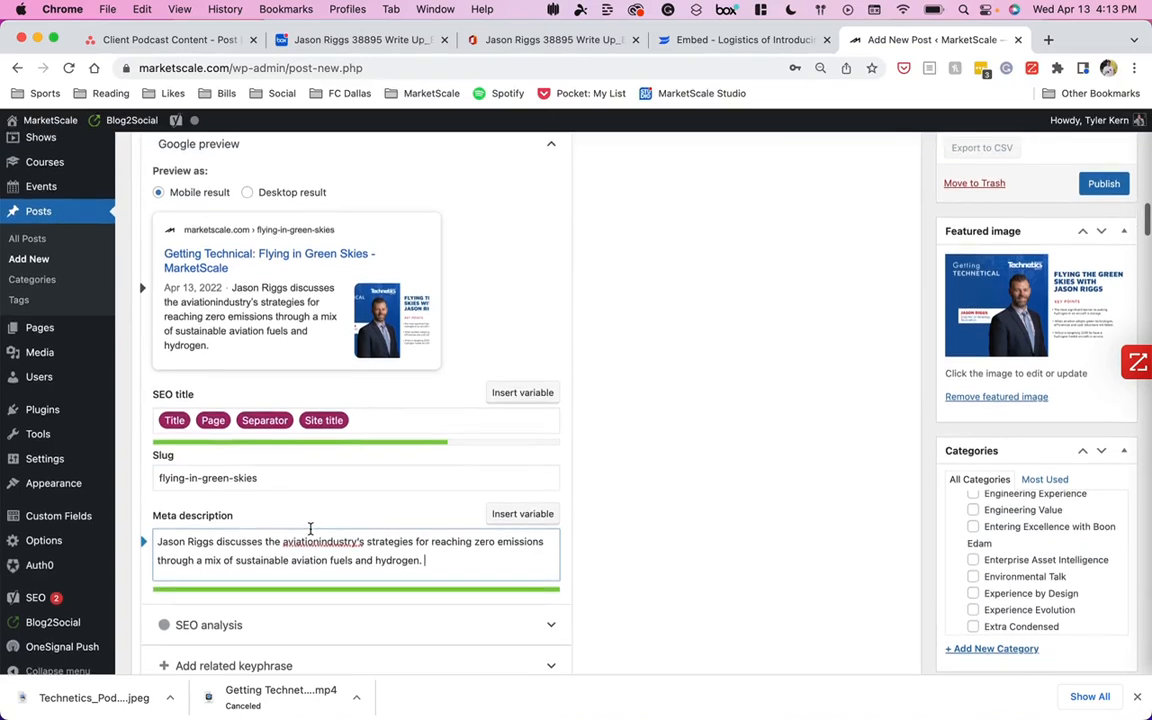
scroll(310, 528, up, 1)
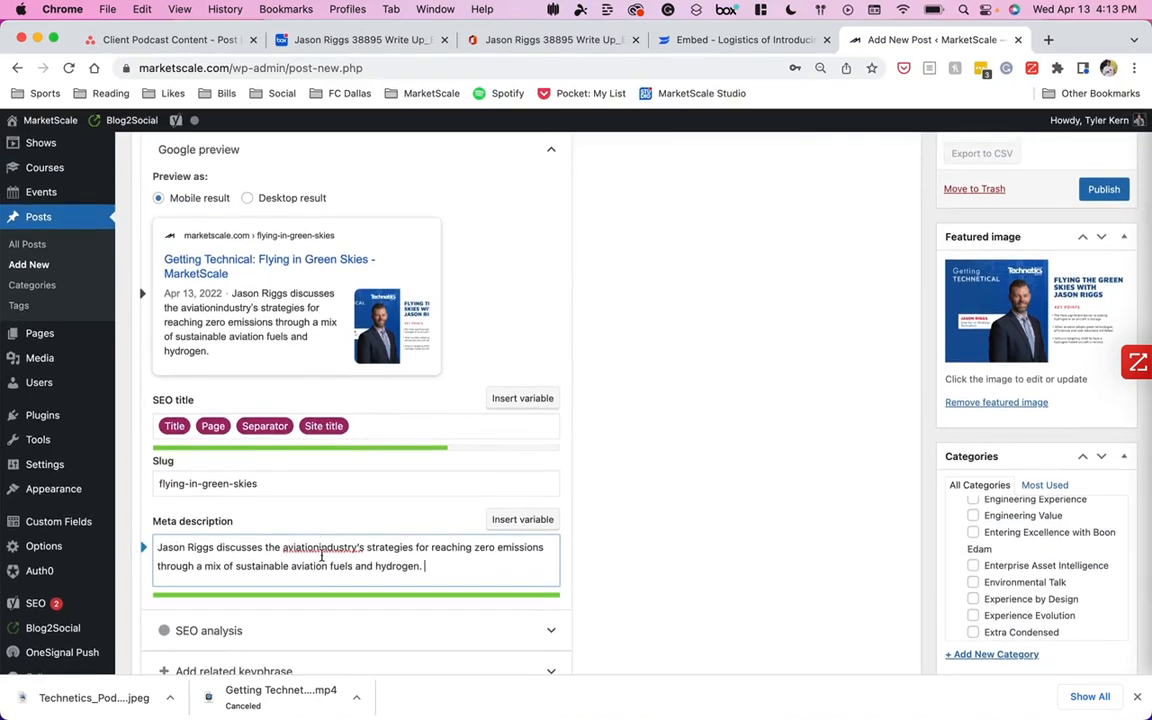
click(319, 546)
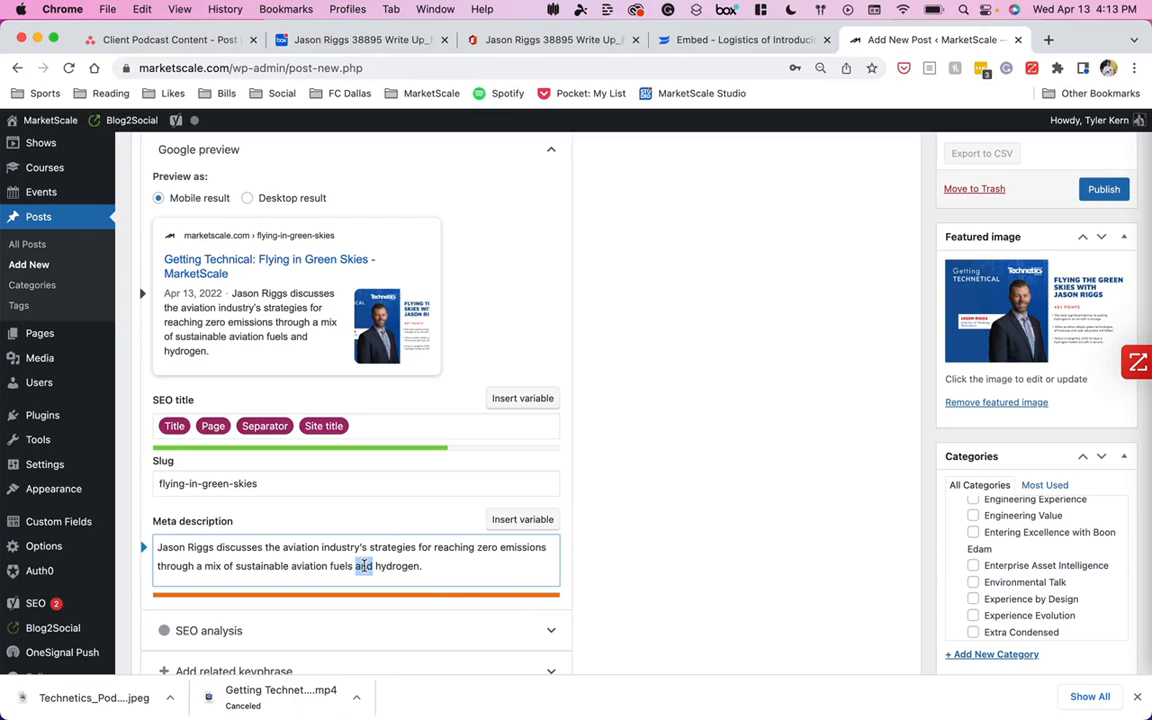
text(&)
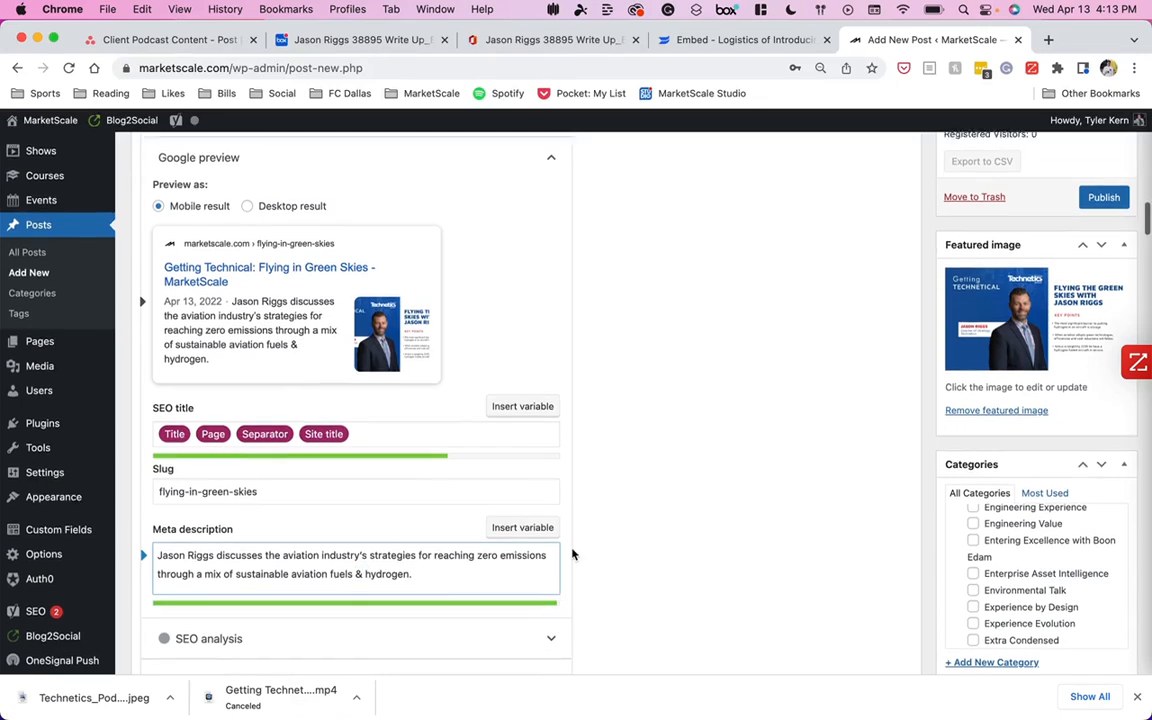
scroll(571, 550, up, 3)
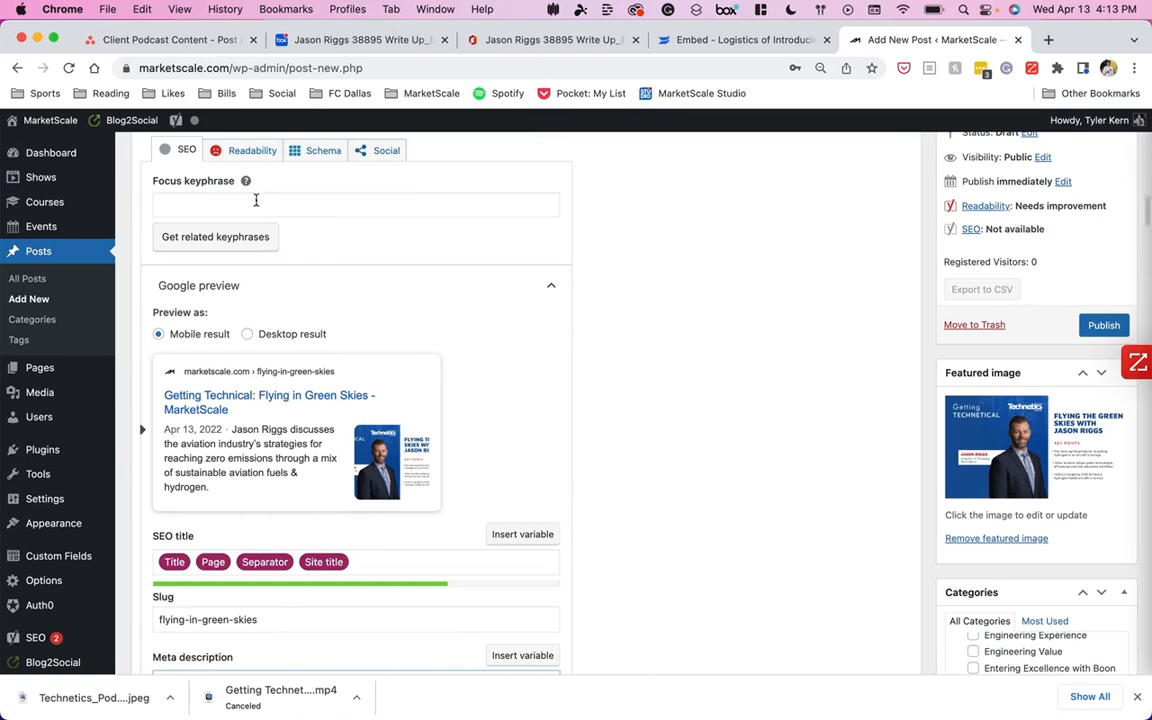
Enter 'emissions' as the Yoast focus keyphrase so the SEO rating reads OK.
click(256, 200)
scroll(507, 247, down, 1)
scroll(507, 247, up, 1)
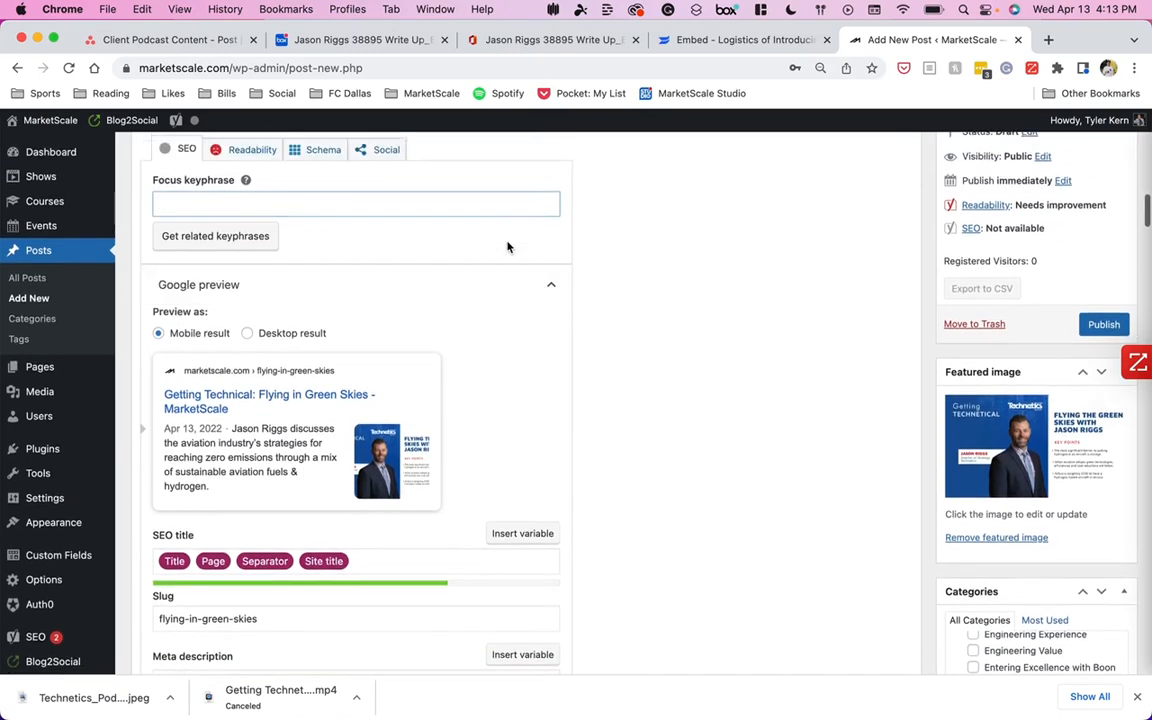
scroll(508, 248, down, 1)
scroll(508, 247, down, 6)
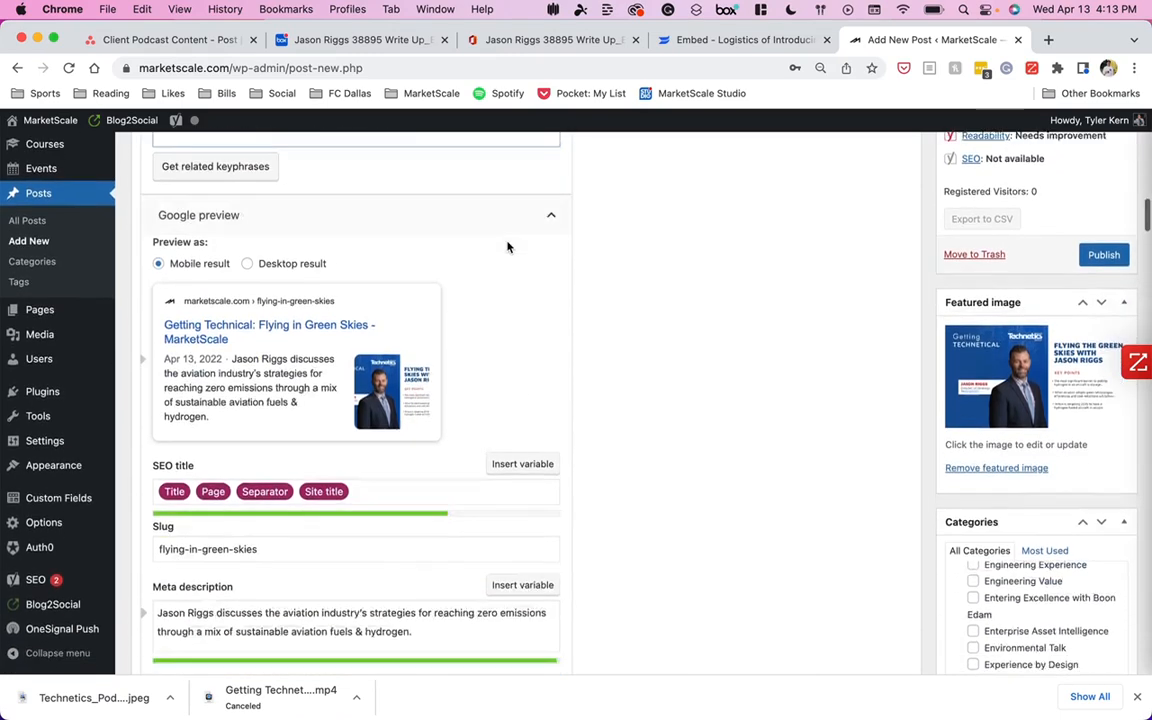
scroll(508, 247, up, 2)
scroll(507, 247, up, 3)
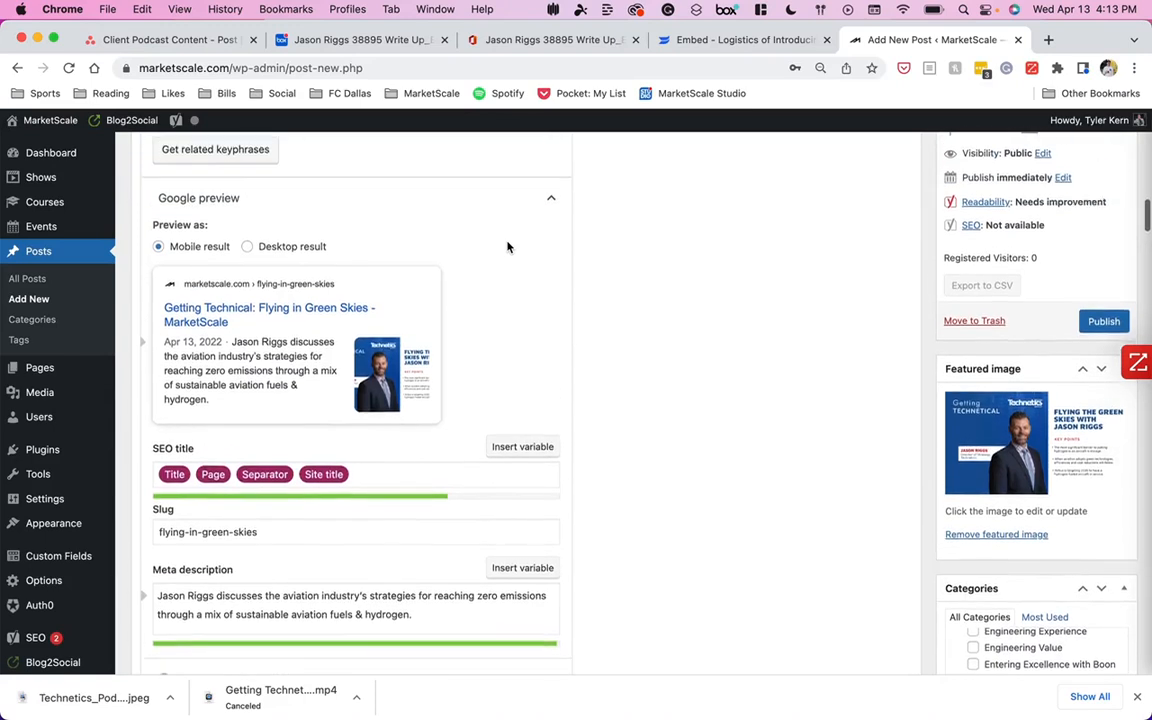
scroll(508, 247, up, 1)
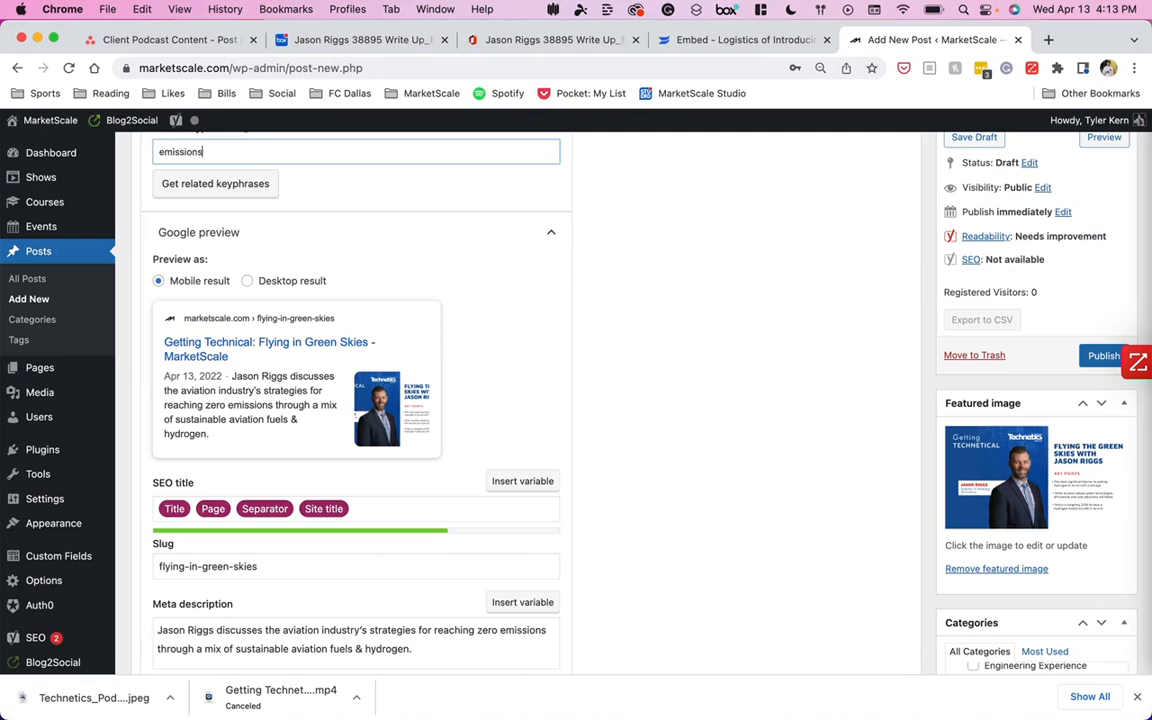
scroll(758, 319, up, 3)
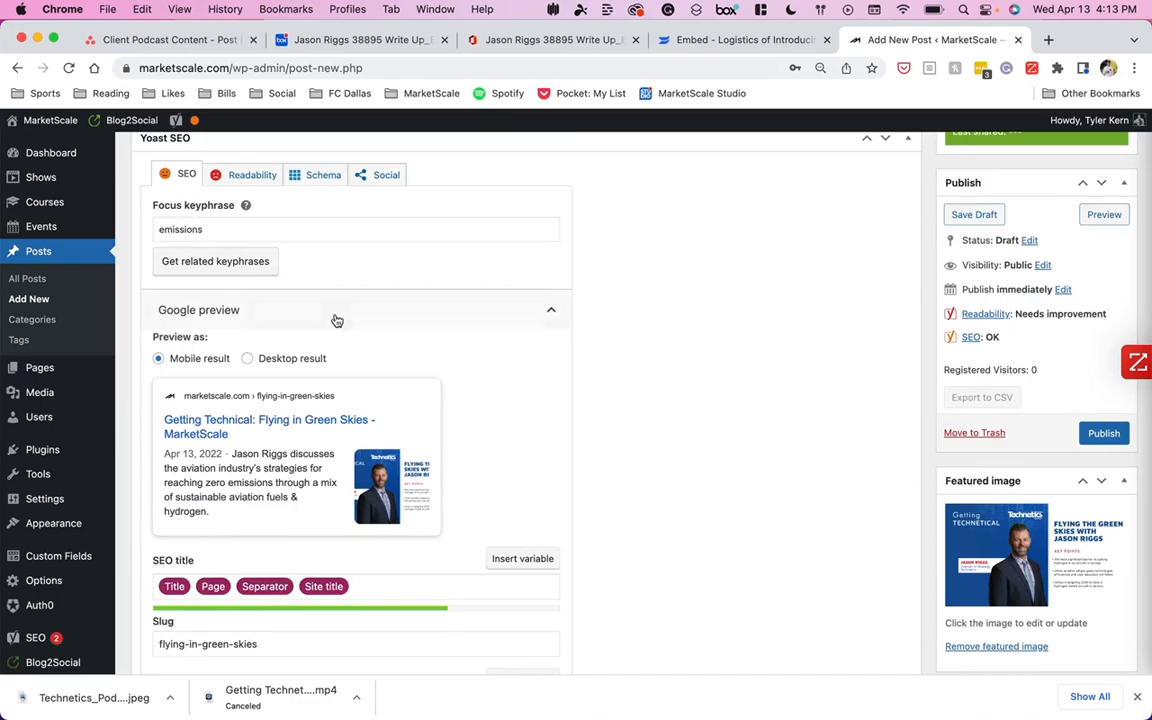
scroll(337, 320, down, 5)
Expand the SEO analysis section and review the keyphrase results.
click(465, 434)
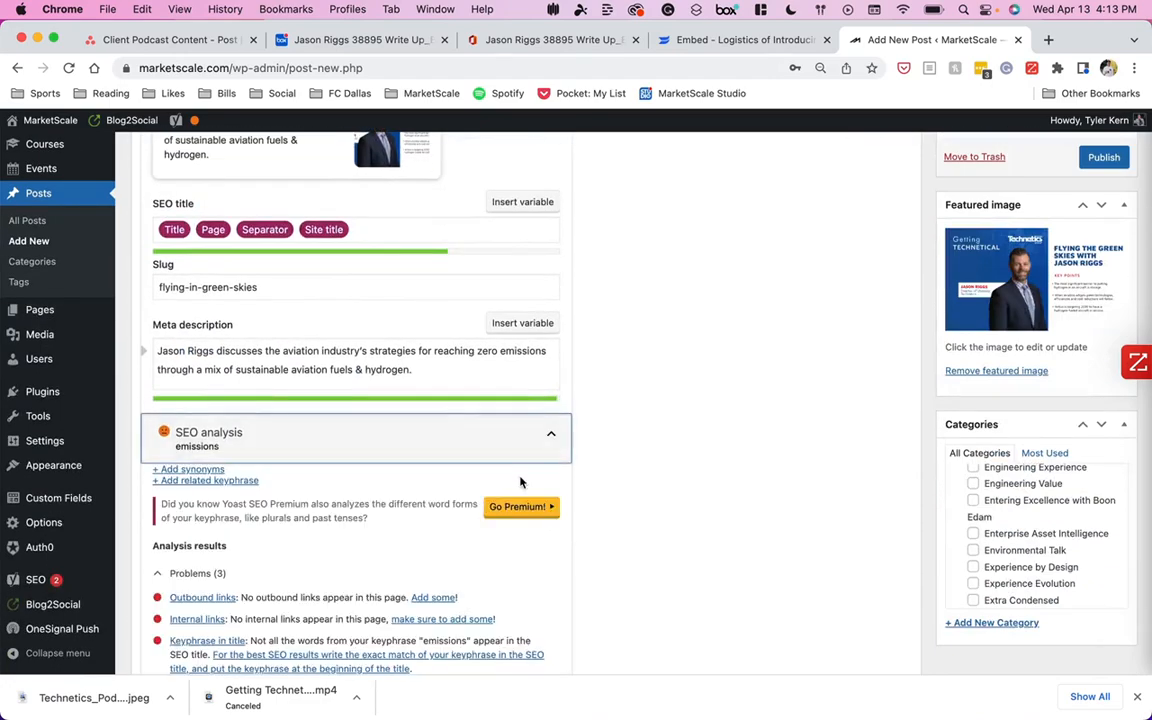
scroll(520, 482, down, 3)
scroll(520, 482, down, 2)
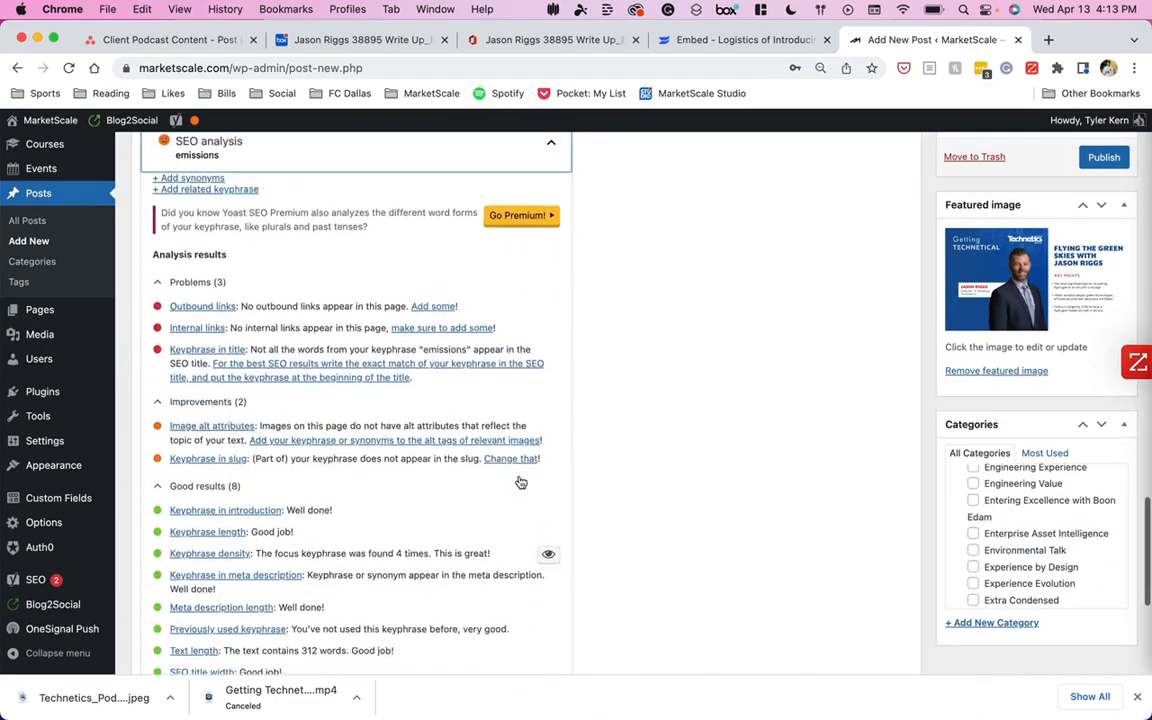
scroll(520, 482, up, 15)
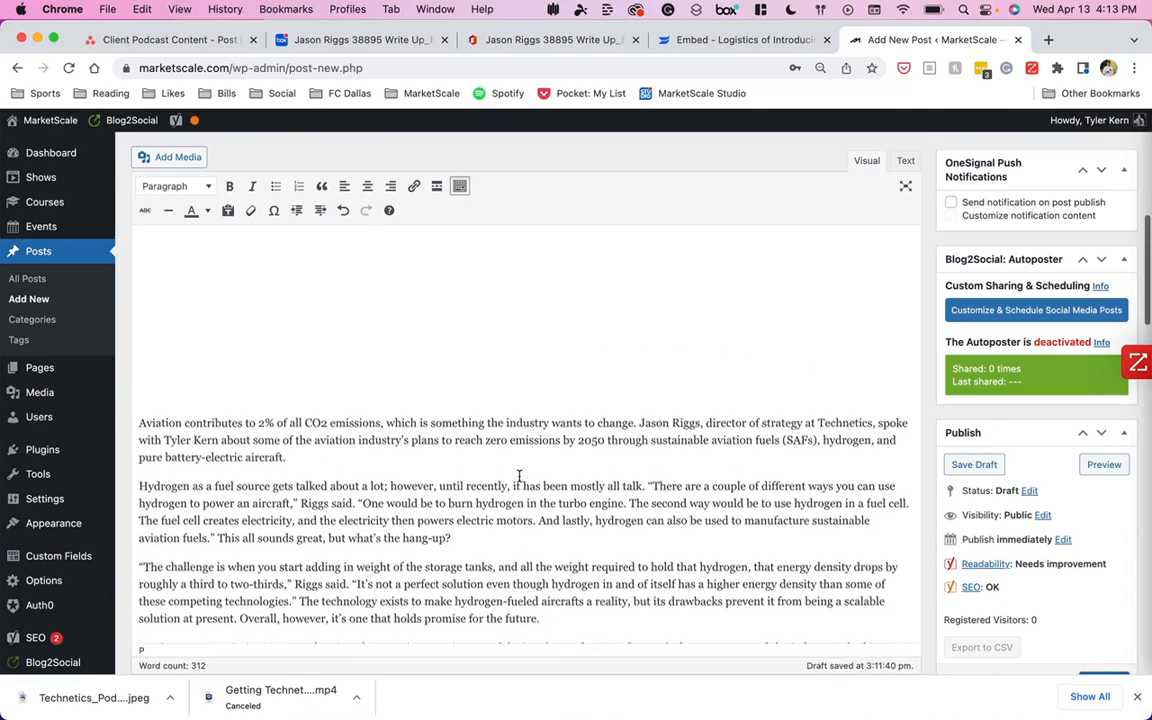
scroll(519, 476, down, 3)
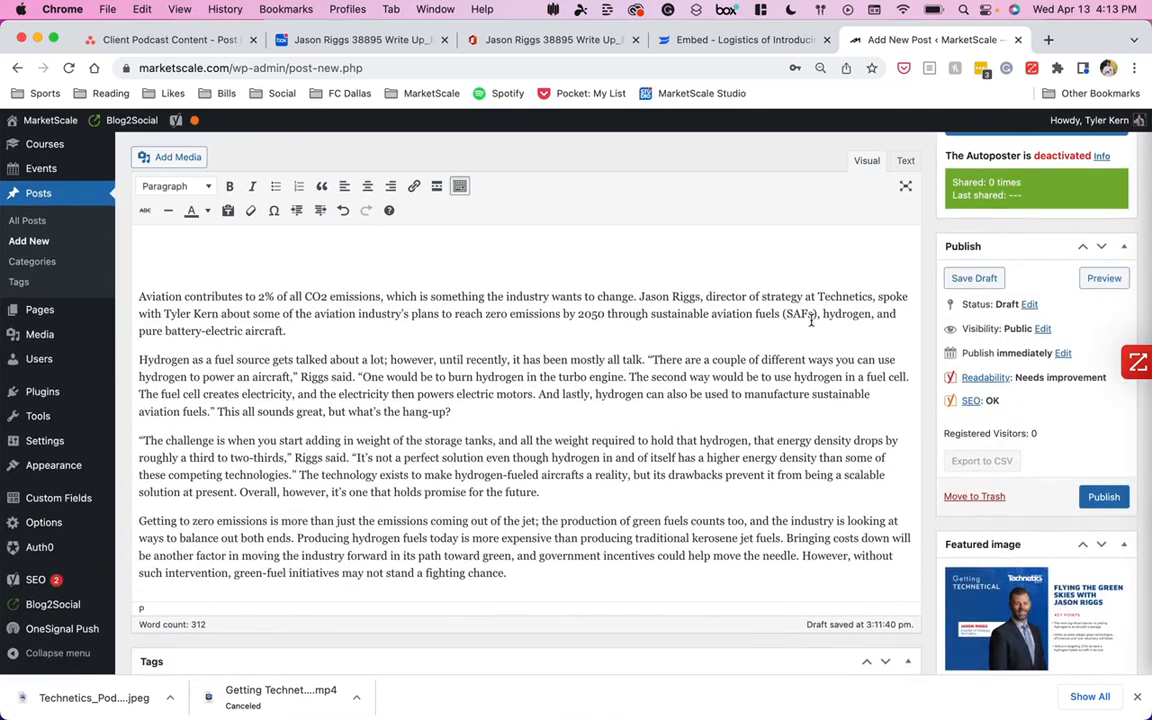
Search Google for 'technetics' in a new tab and copy the technetics.com address.
key(cmd+t)
text(techni)
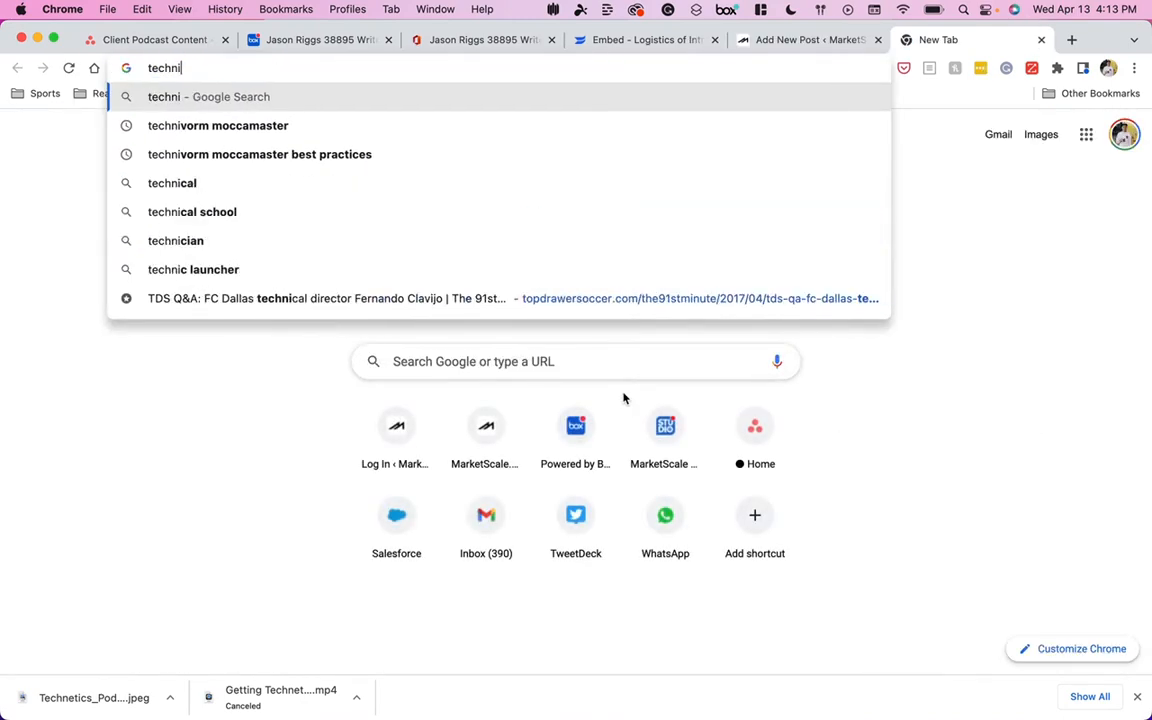
key(BackSpace)
text(etics)
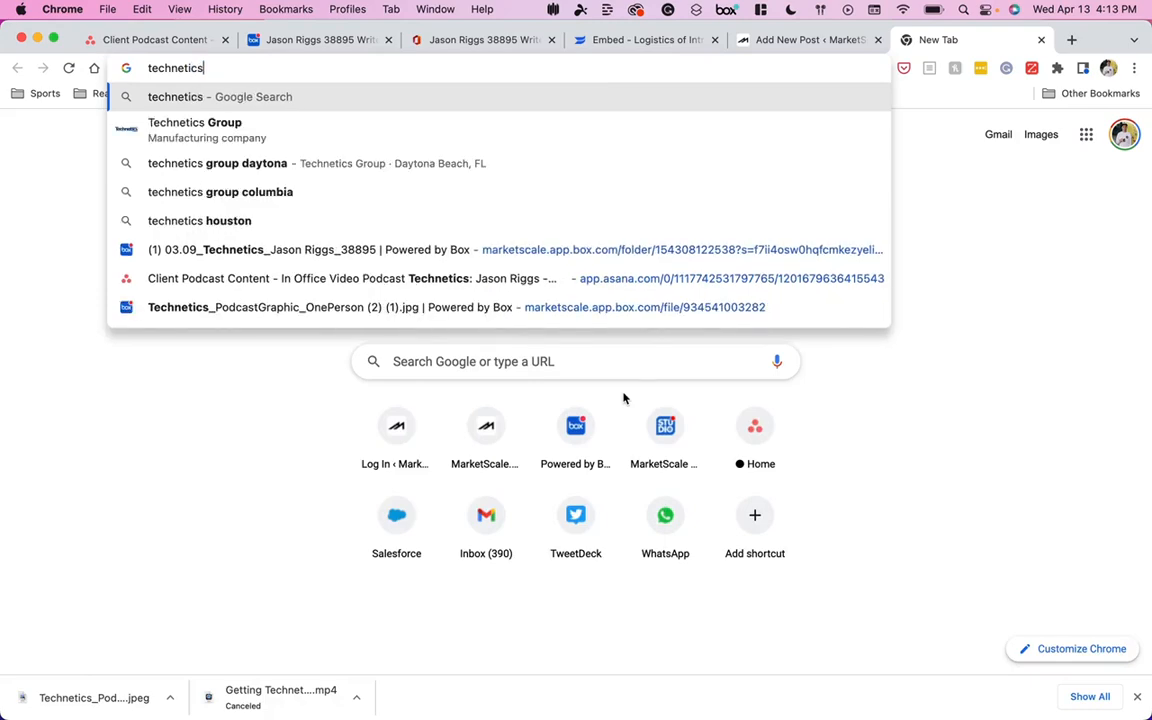
key(Return)
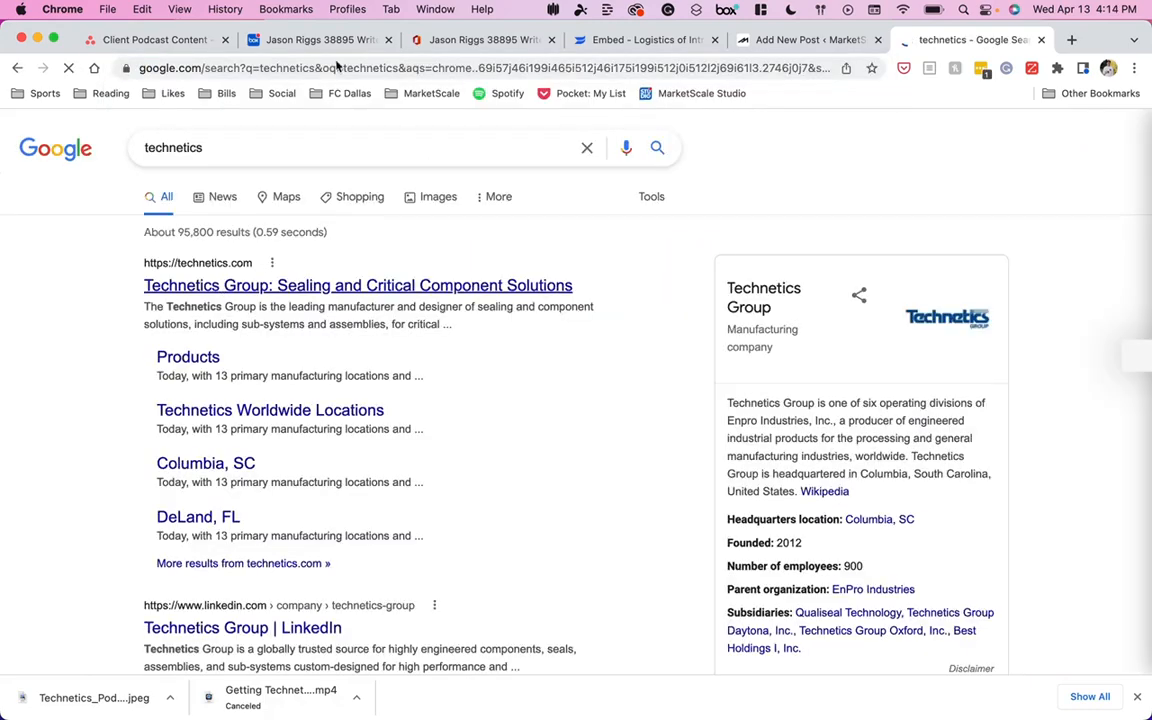
click(331, 67)
key(ctrl+c)
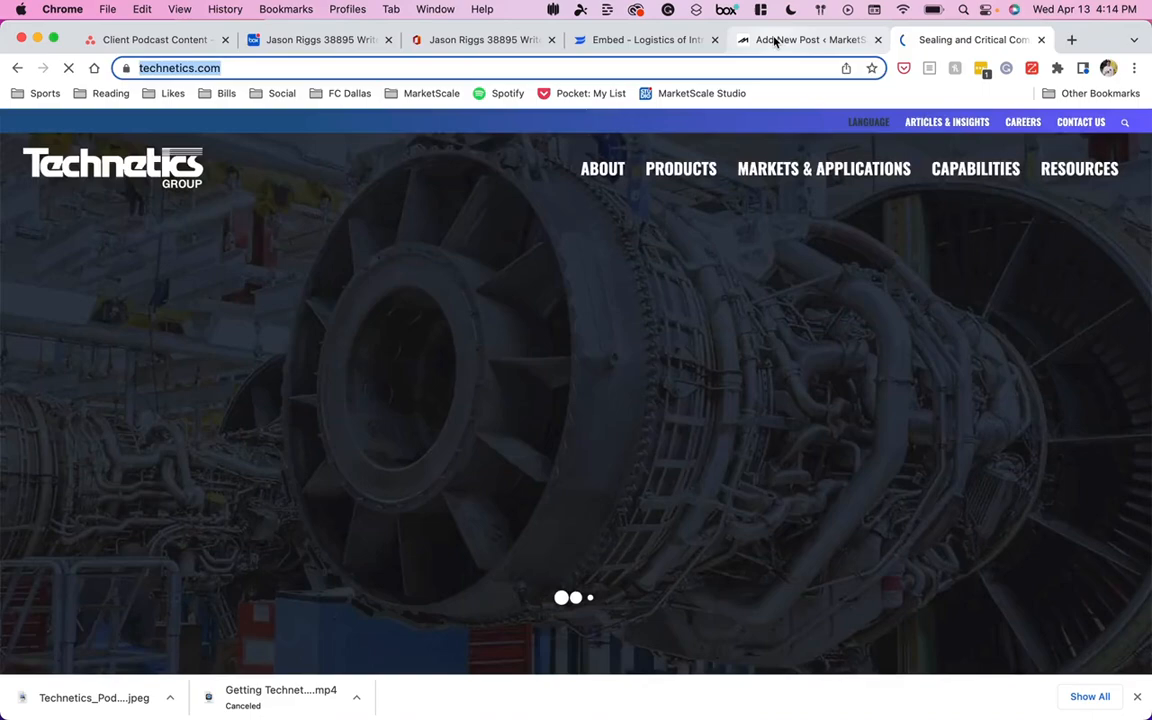
click(768, 46)
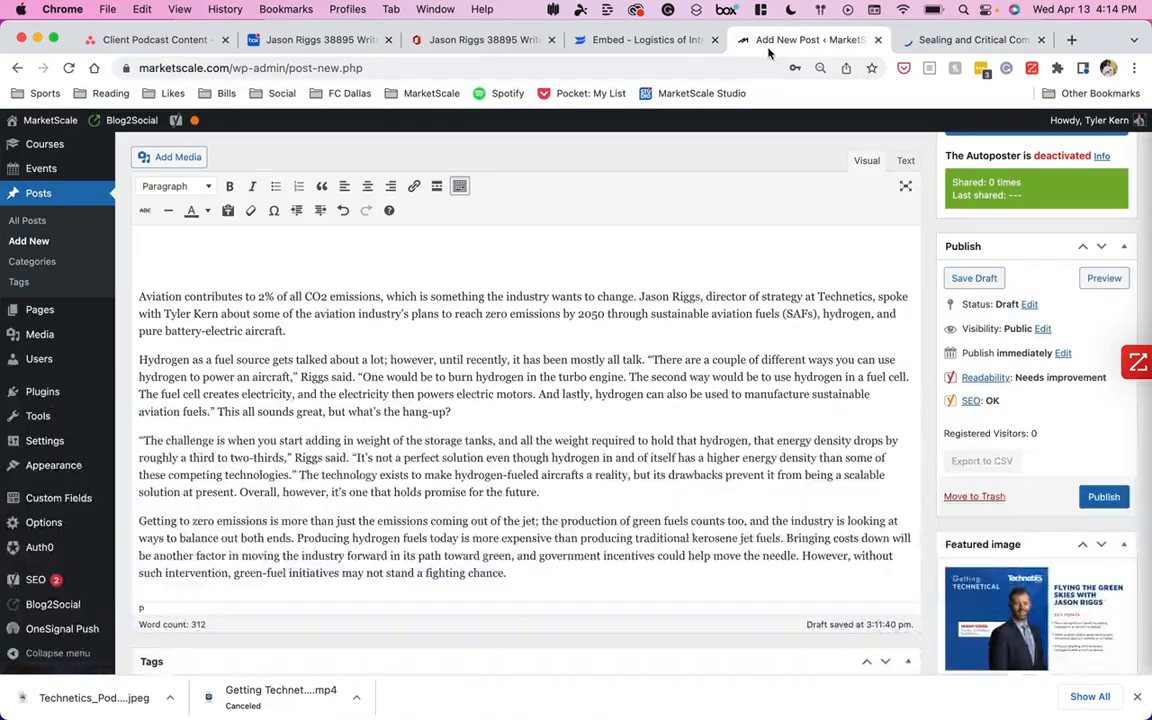
double_click(822, 296)
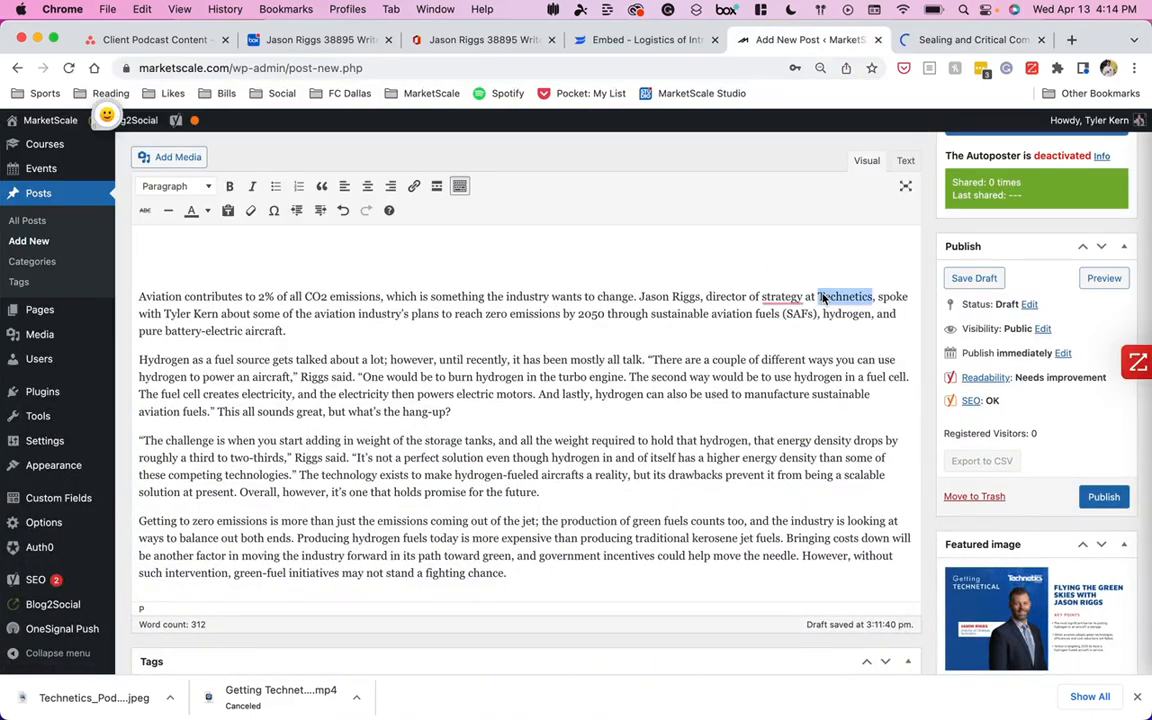
key(ctrl+k)
key(ctrl+v)
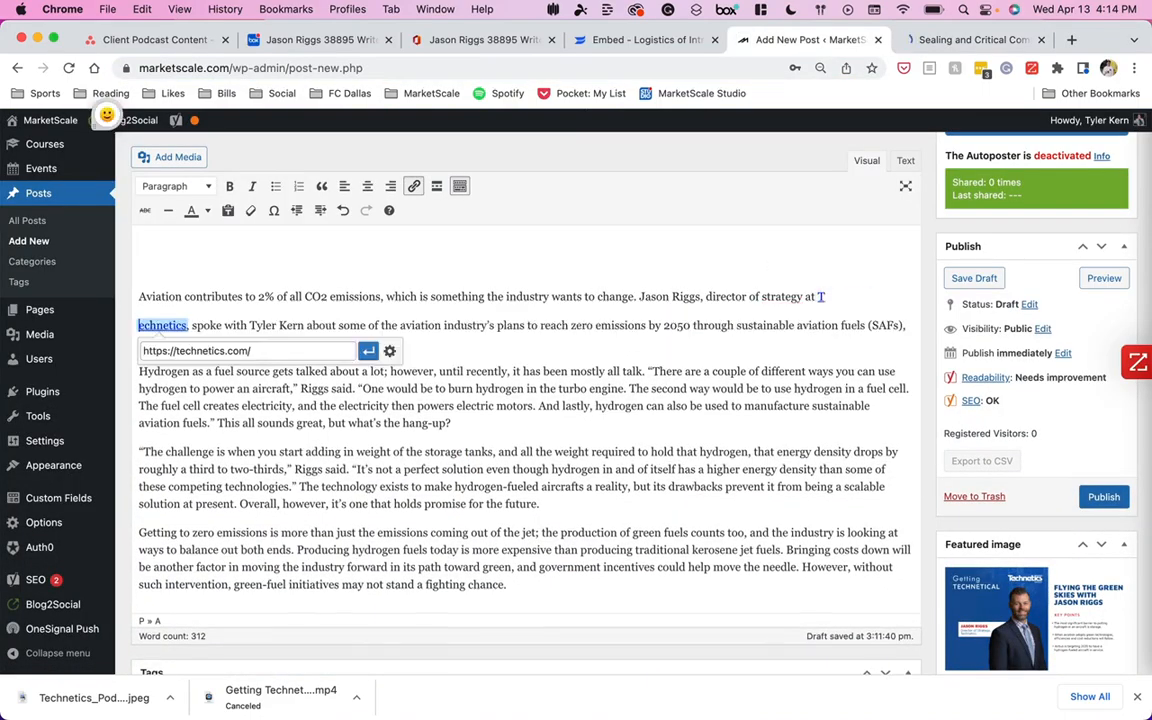
key(Return)
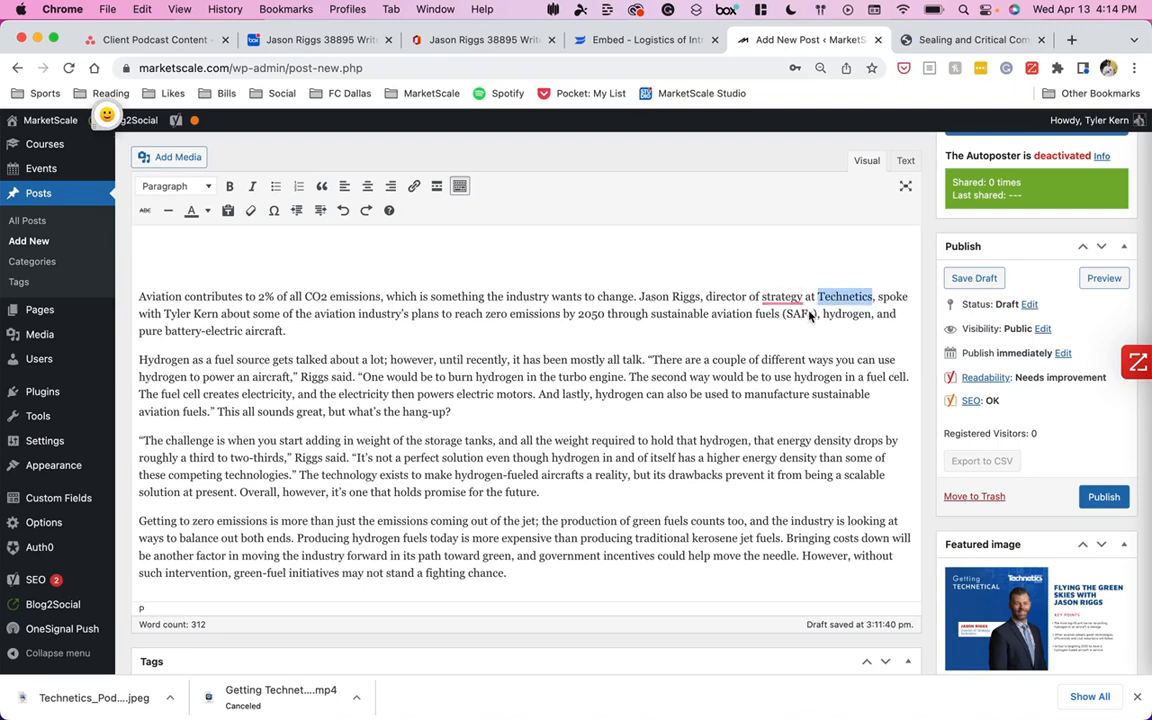
key(ctrl+k)
key(ctrl+v)
key(Return)
click(712, 358)
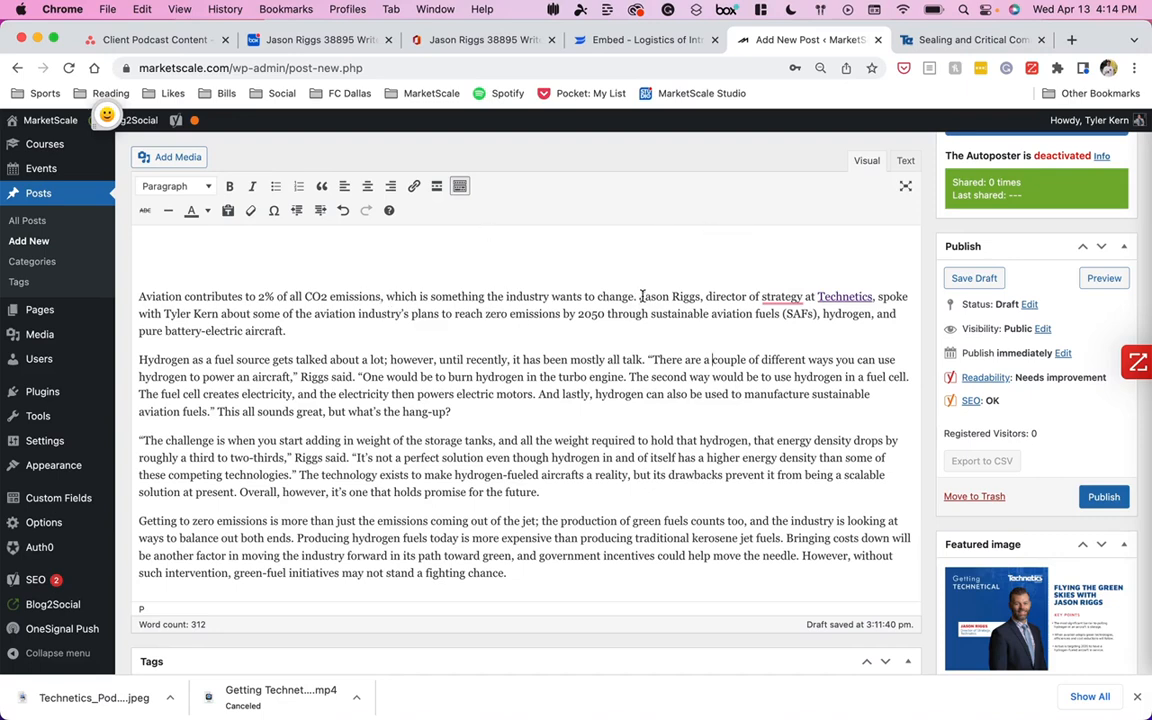
Select the guest's name in the post and Google his name with 'technetics linkedin'.
drag(640, 296, 692, 304)
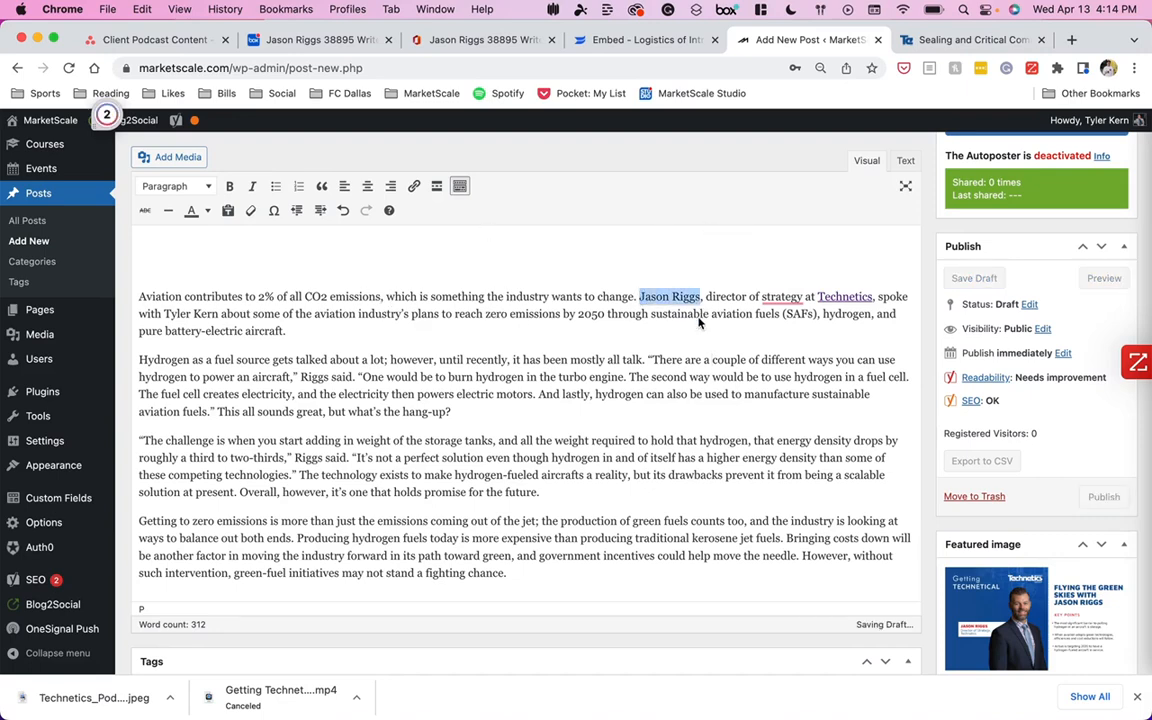
key(super+t)
text(Jas)
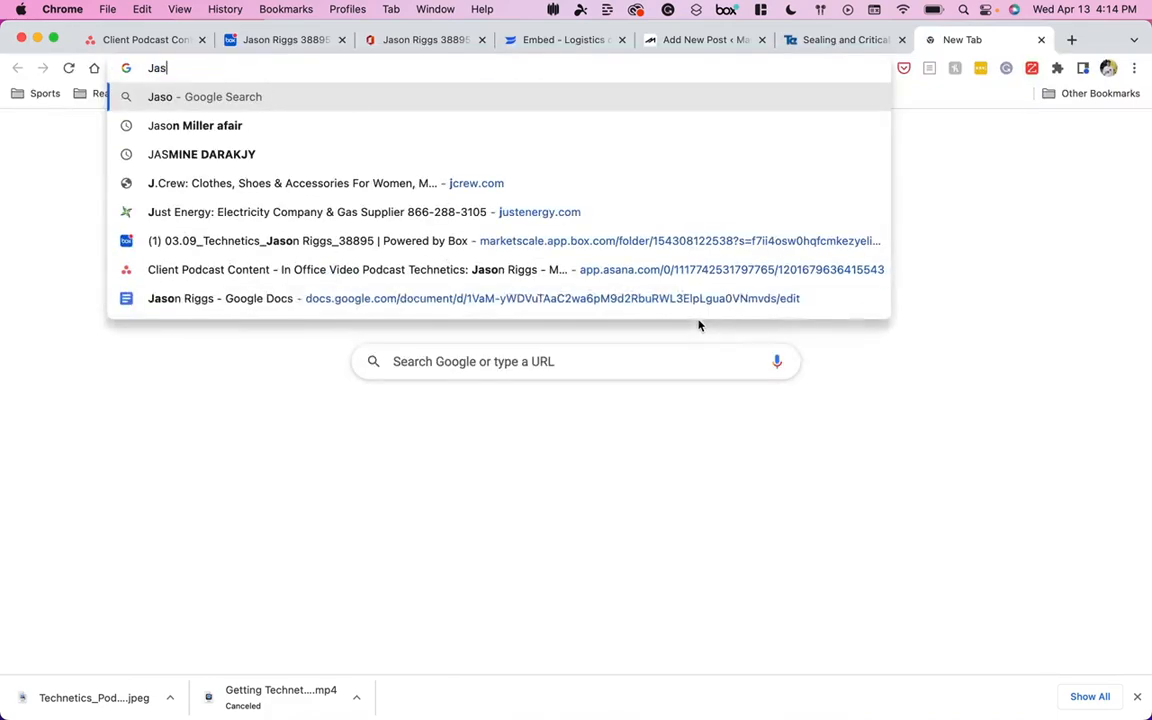
text(on Riggs link)
key(Return)
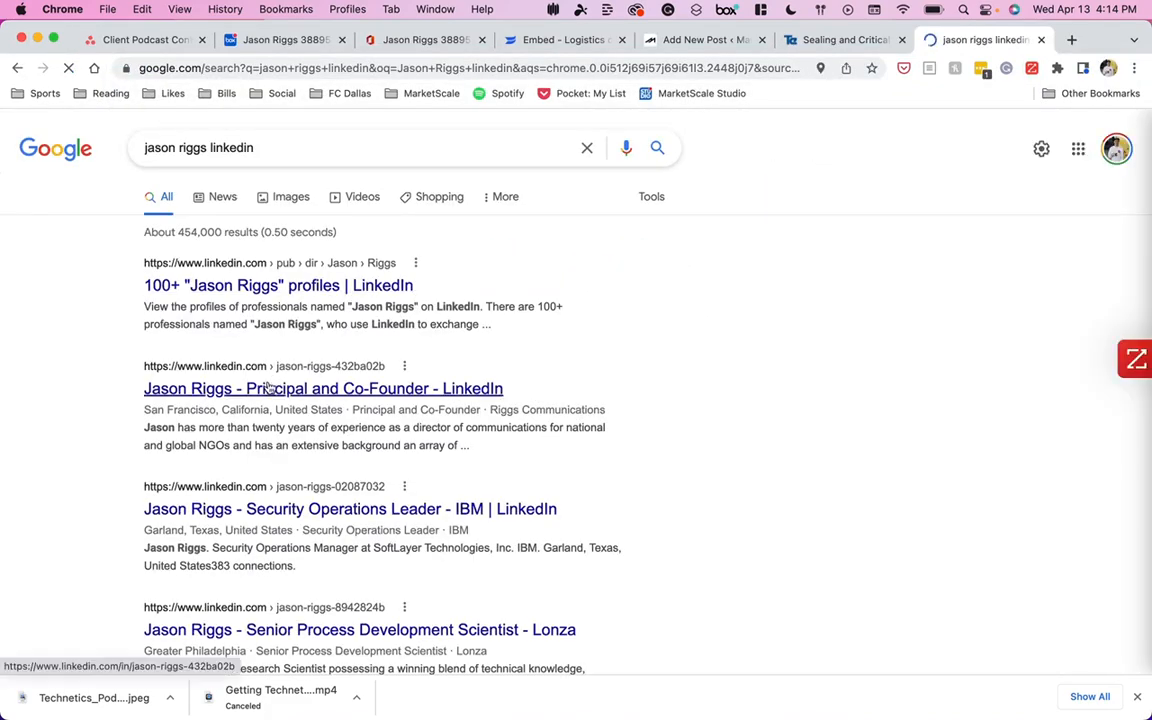
click(208, 150)
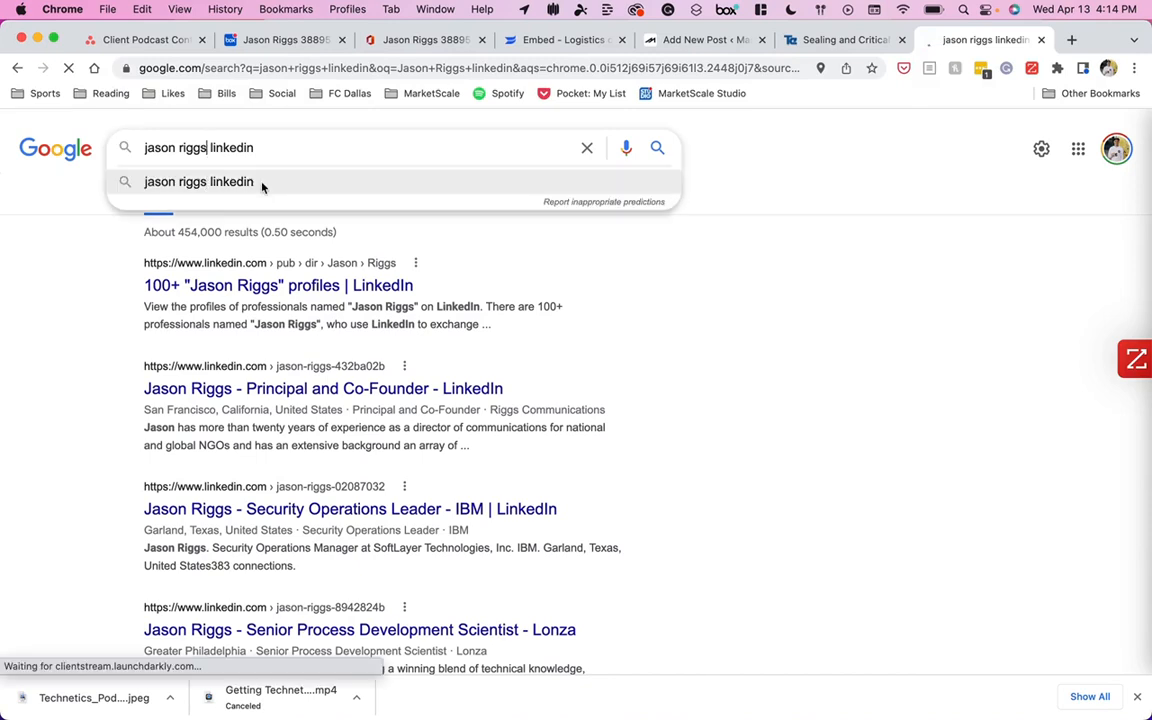
text(te)
click(217, 148)
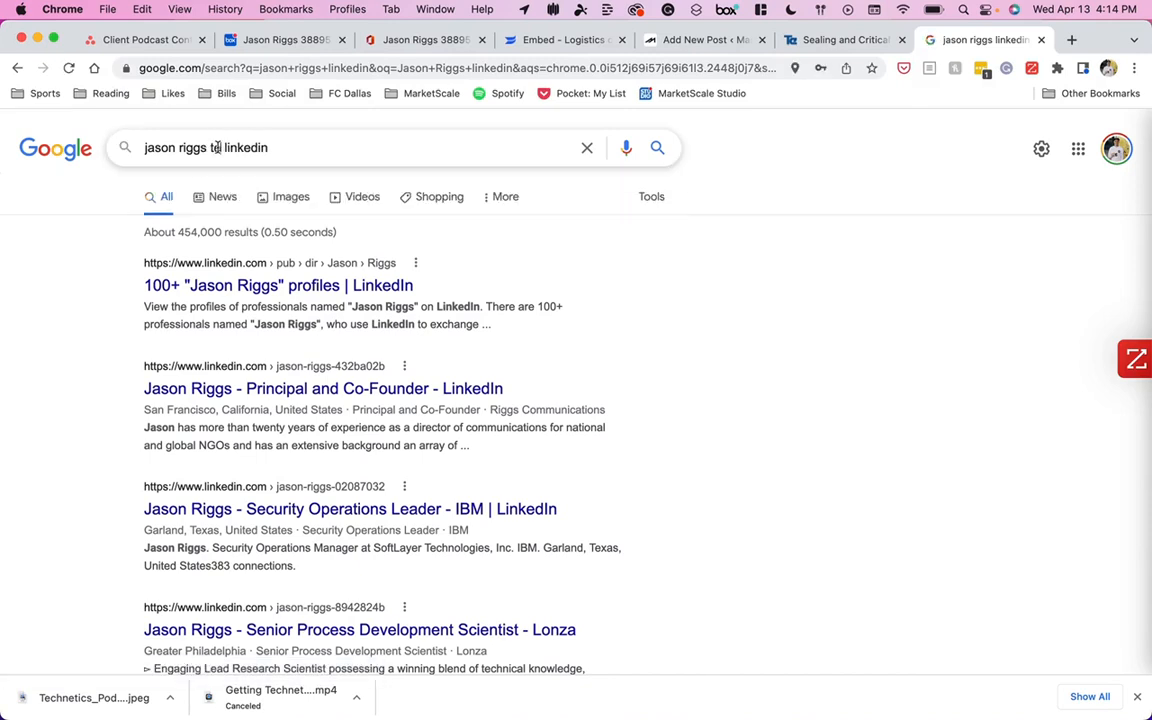
text(chnetics)
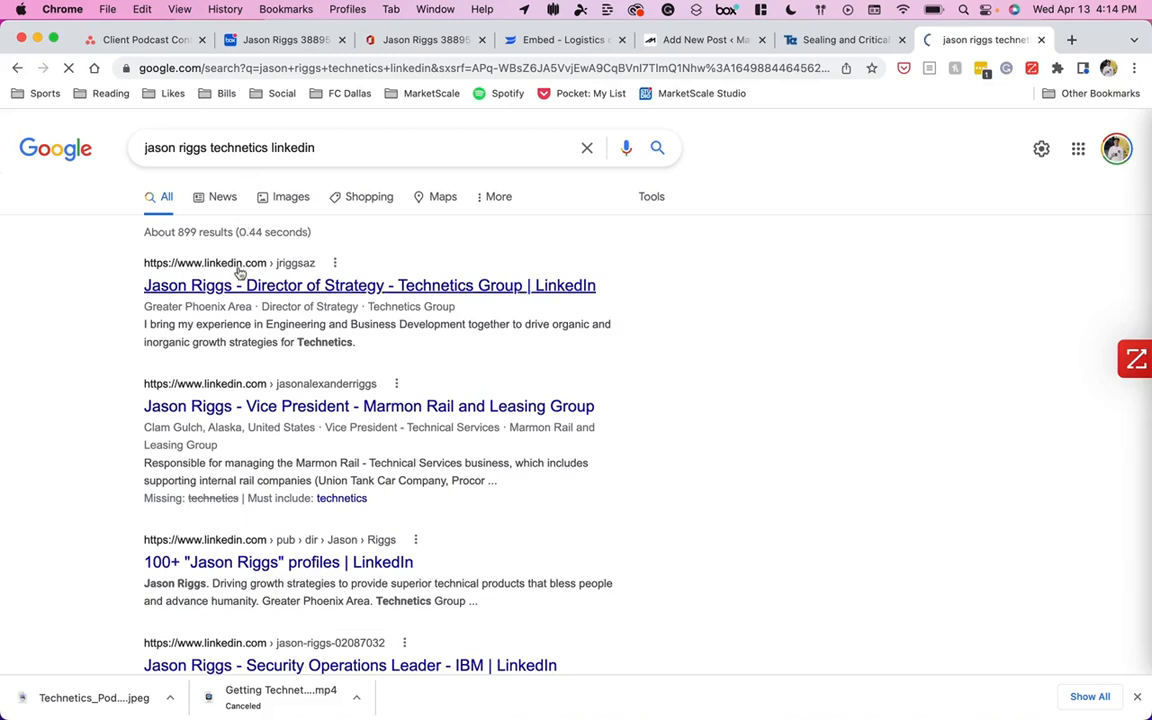
Copy the address of the guest's Technetics Director of Strategy LinkedIn profile.
click(233, 285)
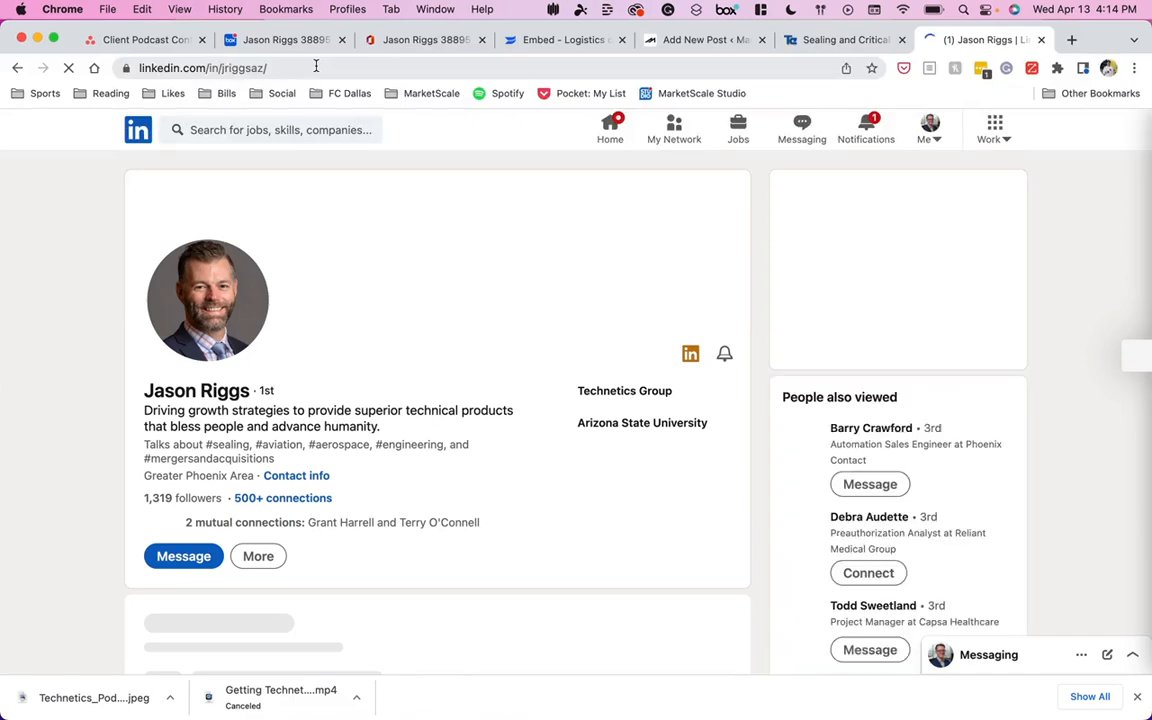
click(316, 67)
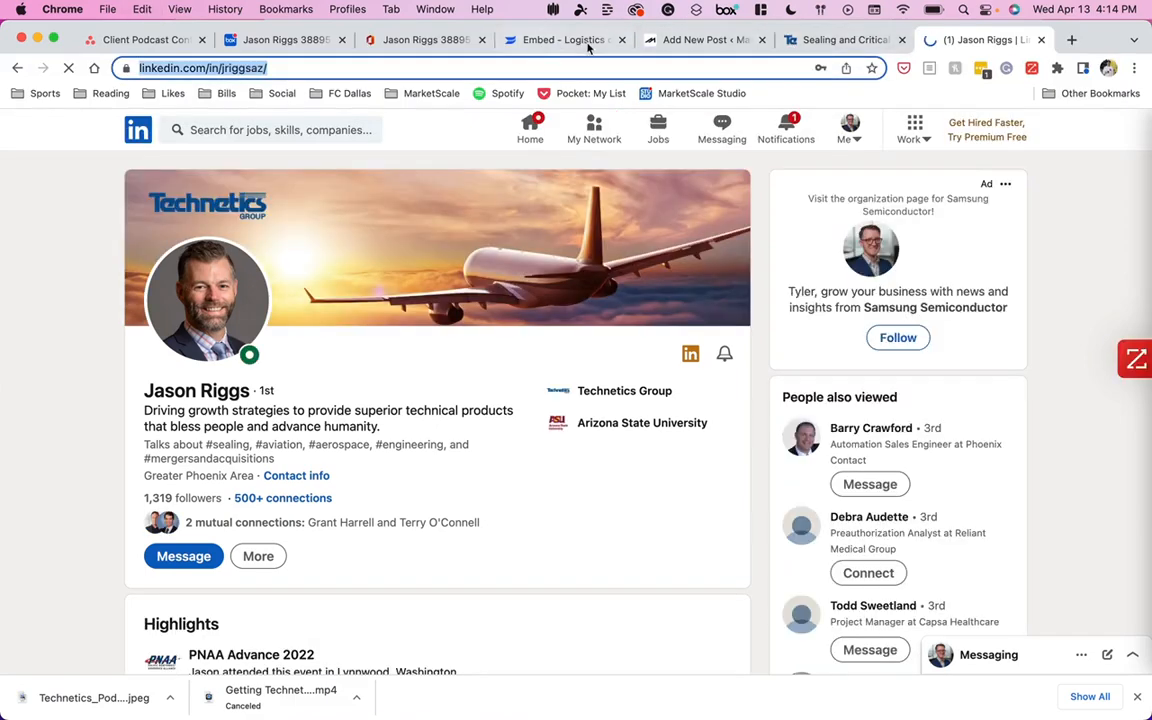
click(674, 44)
key(super+k)
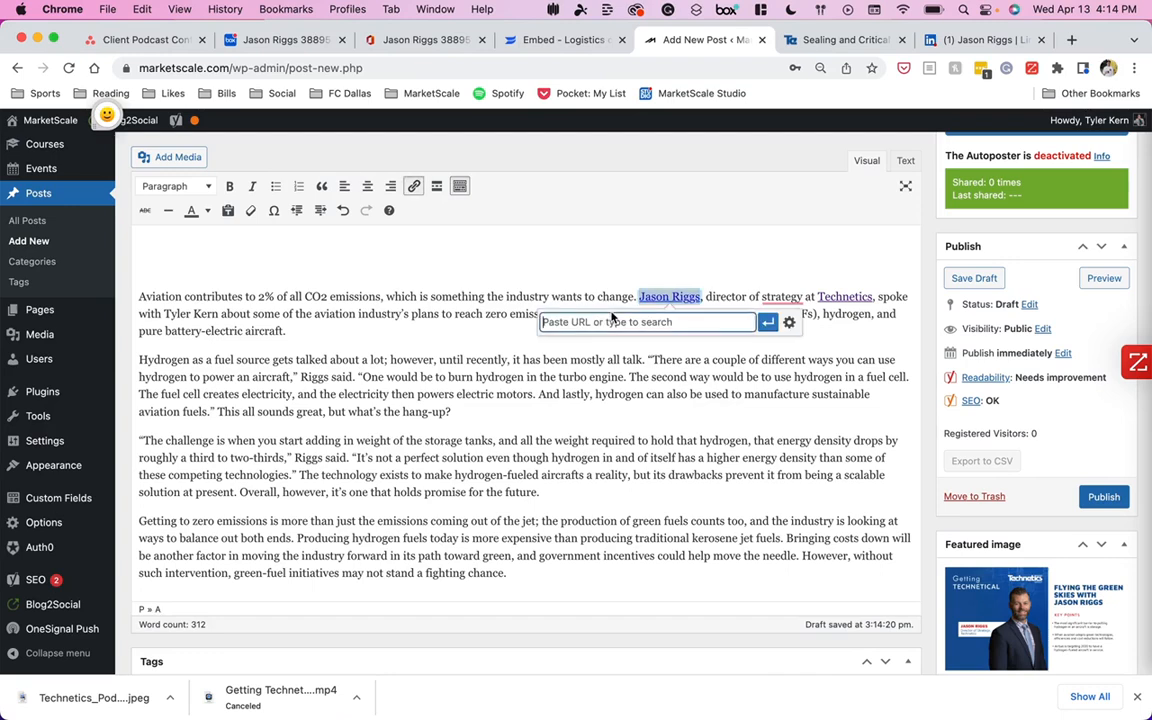
key(super+v)
key(Return)
click(447, 385)
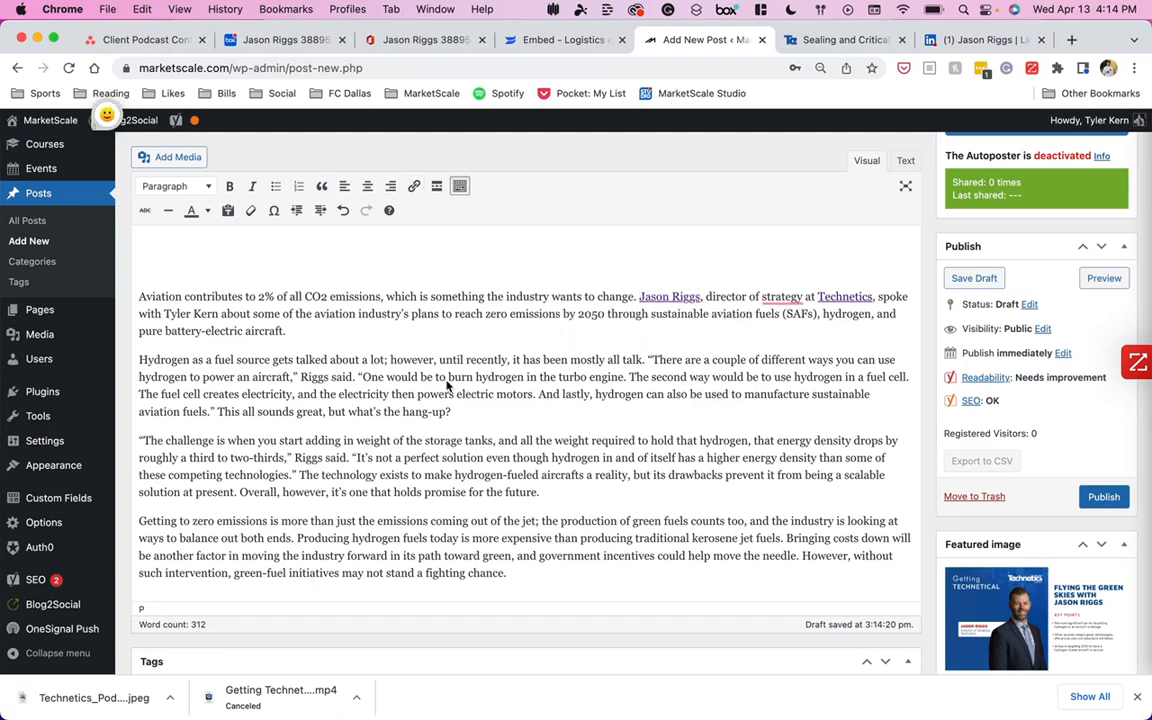
scroll(447, 385, down, 1)
scroll(447, 385, up, 1)
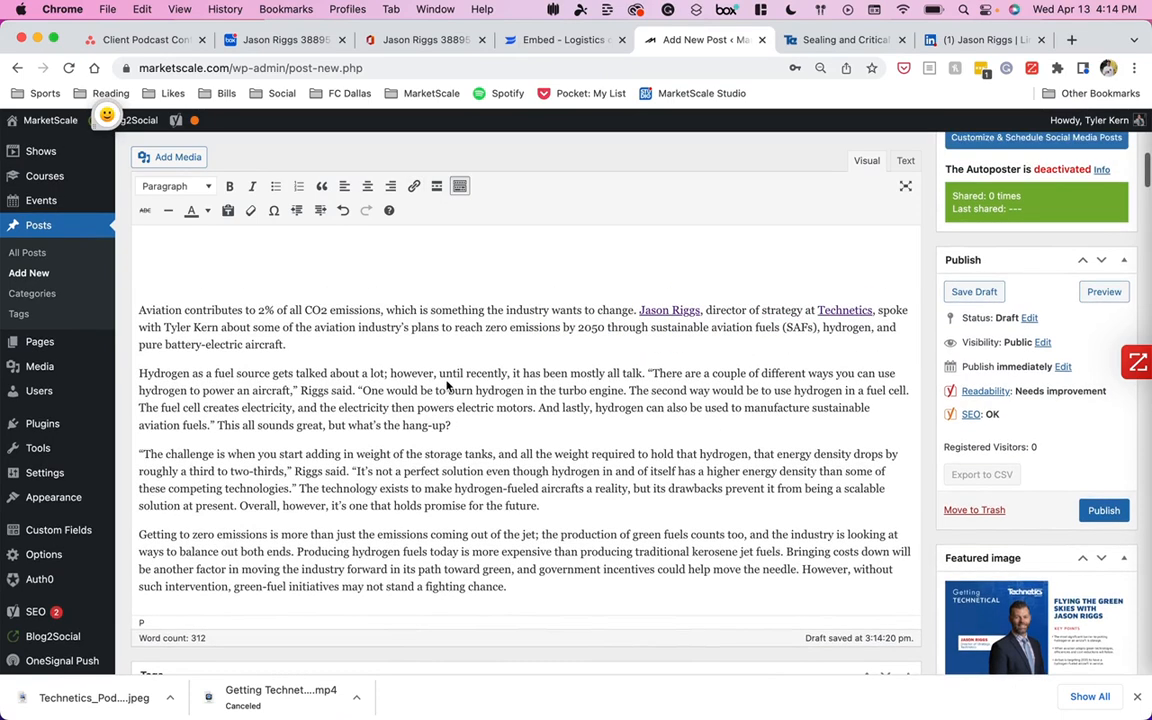
scroll(447, 385, down, 1)
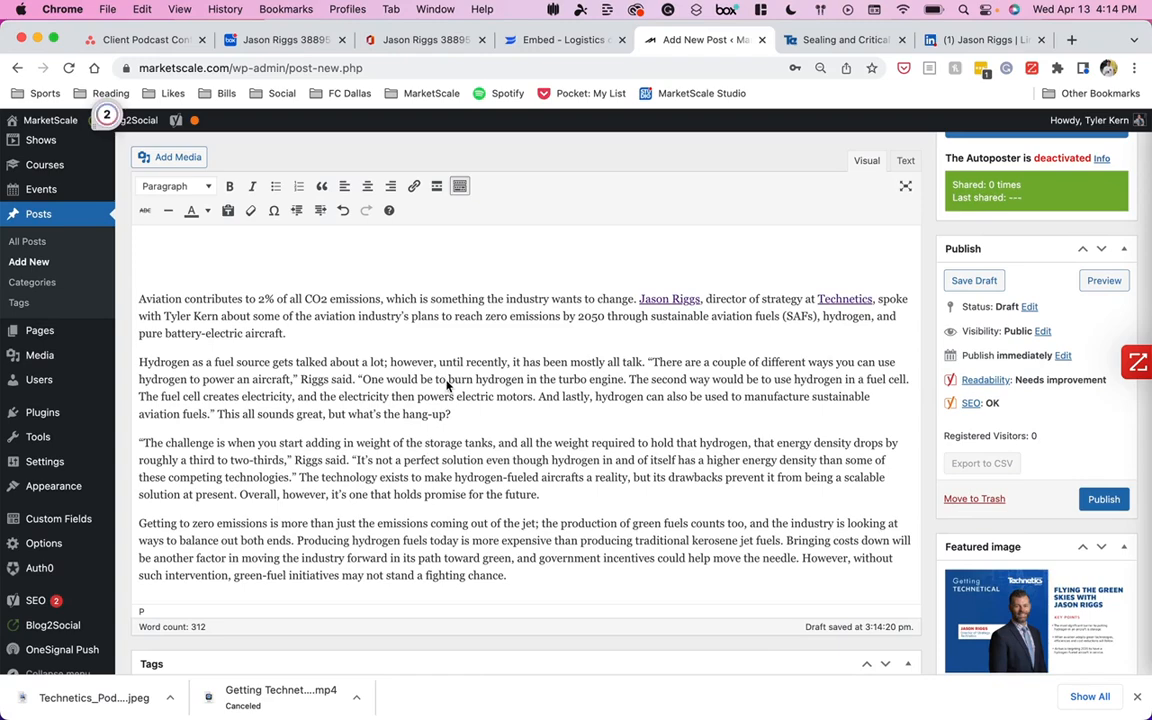
scroll(447, 385, down, 15)
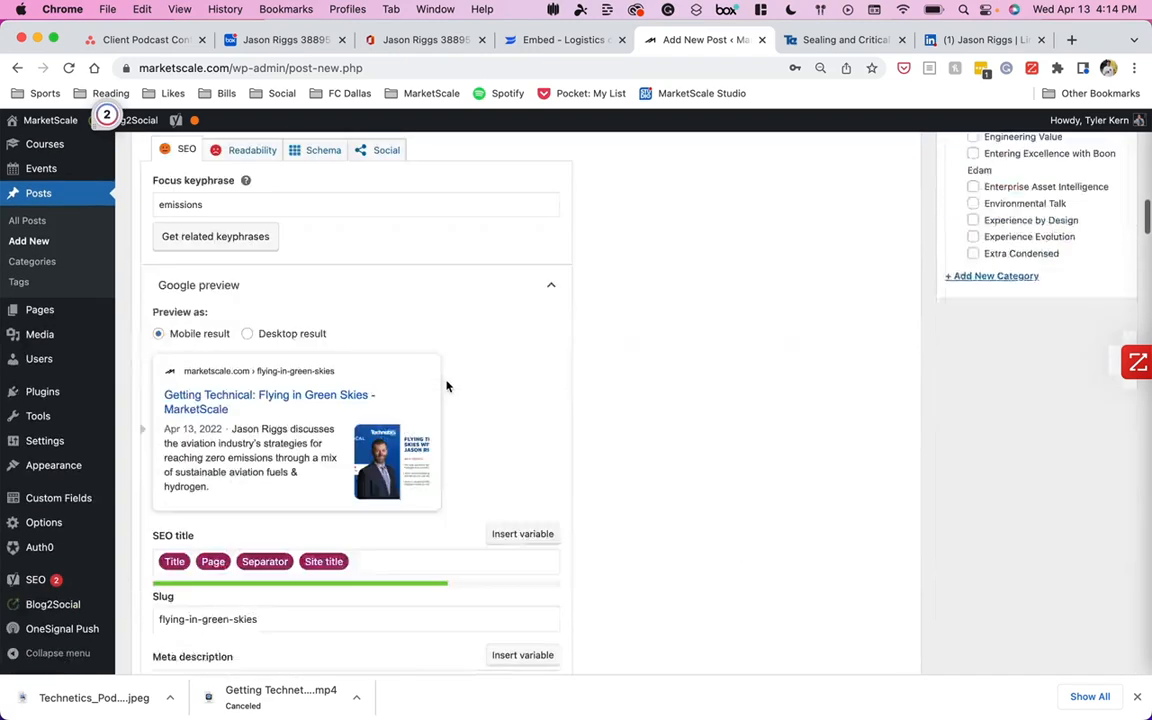
scroll(447, 385, down, 5)
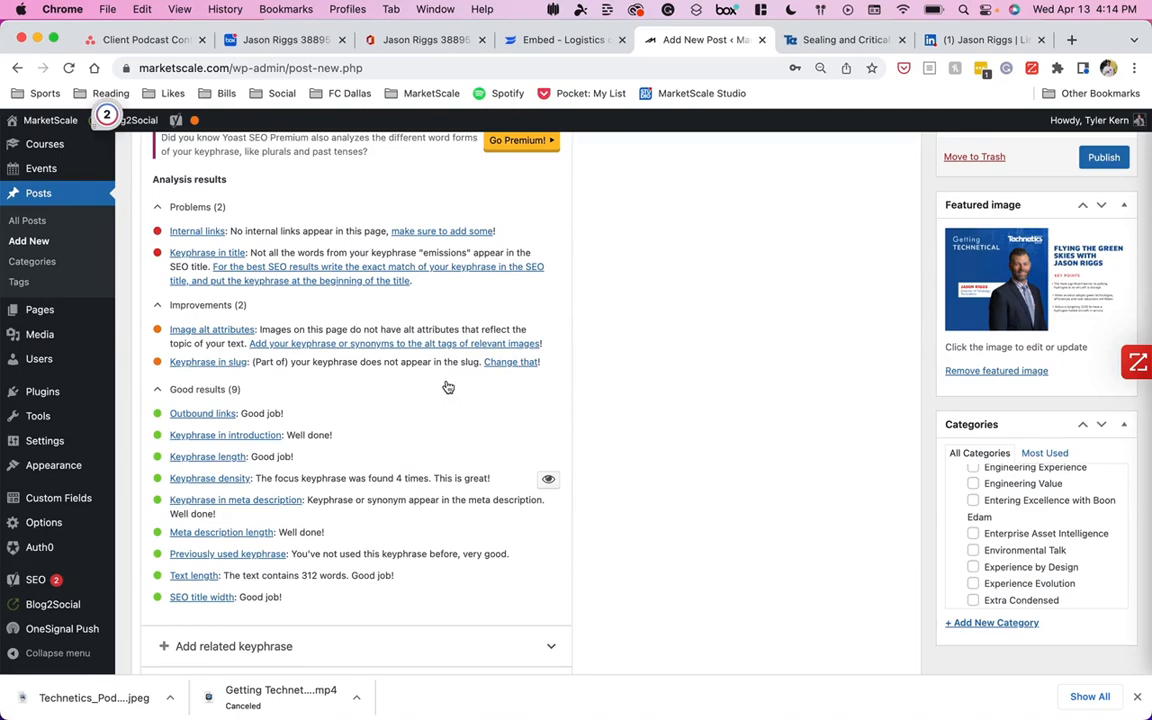
scroll(620, 352, up, 7)
scroll(620, 352, down, 7)
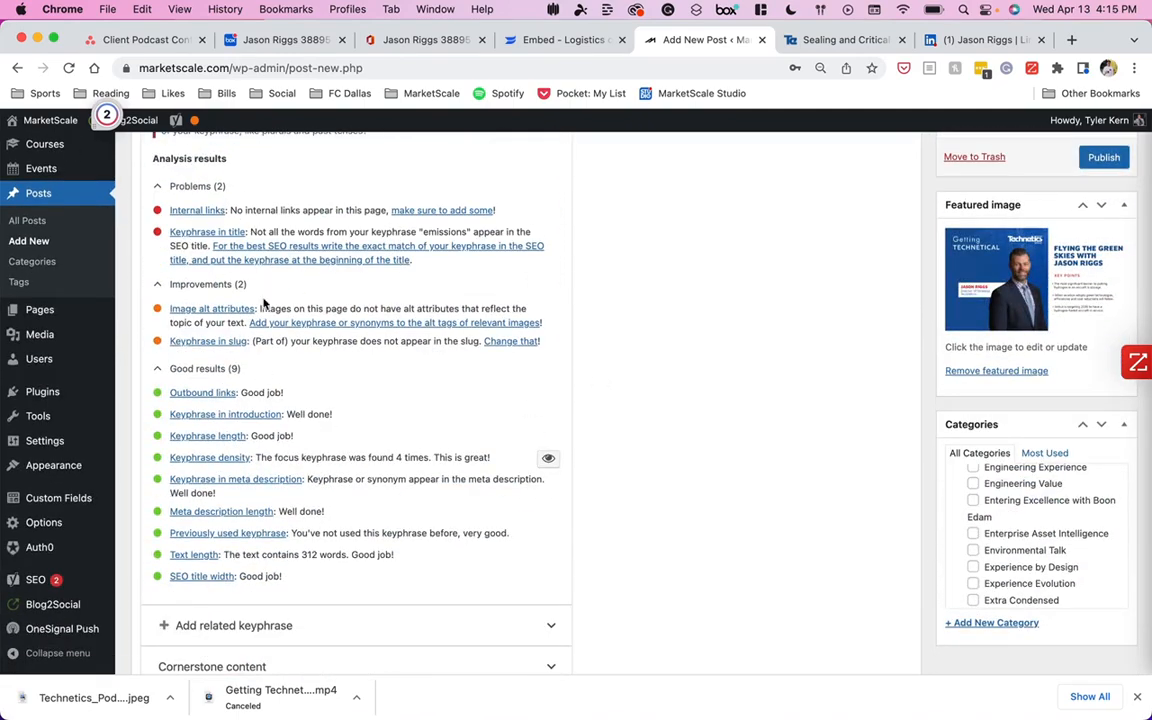
scroll(290, 345, up, 15)
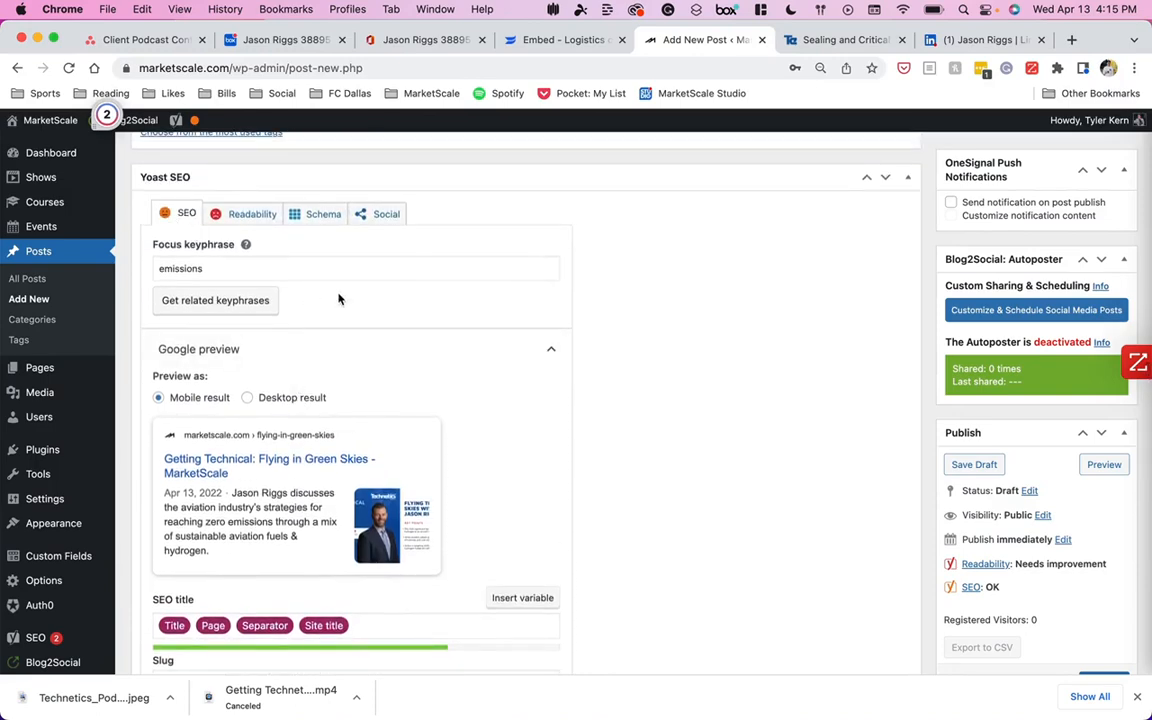
scroll(491, 373, up, 7)
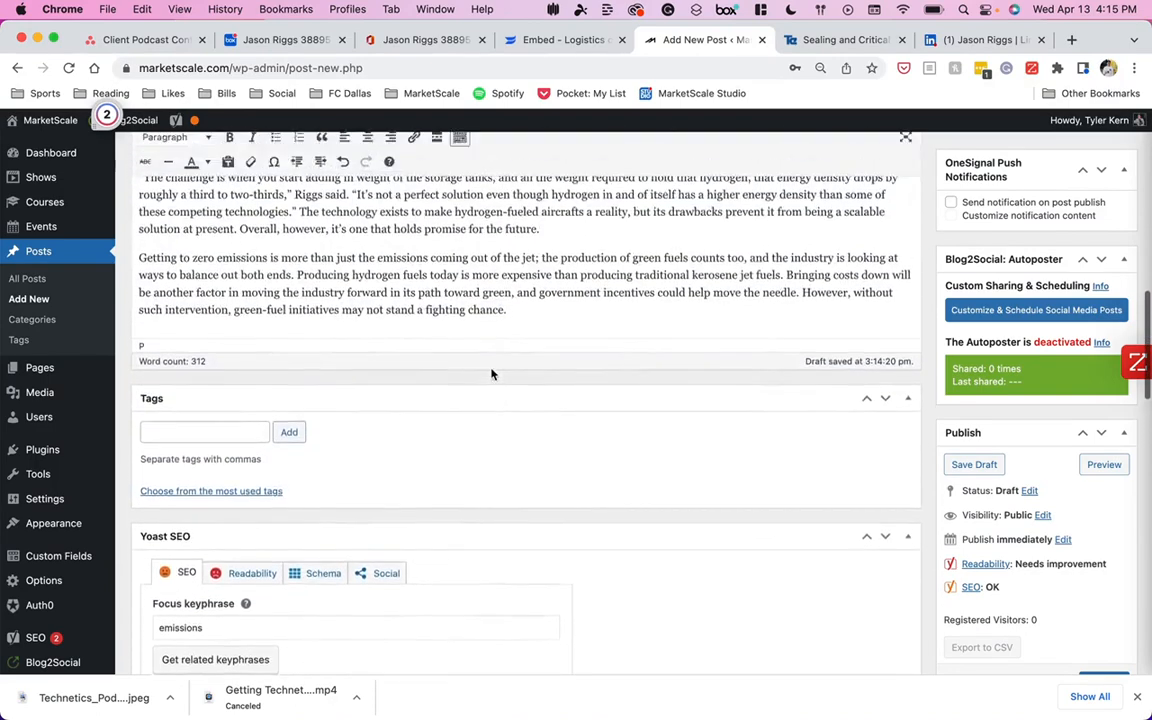
scroll(491, 373, up, 9)
scroll(491, 370, down, 4)
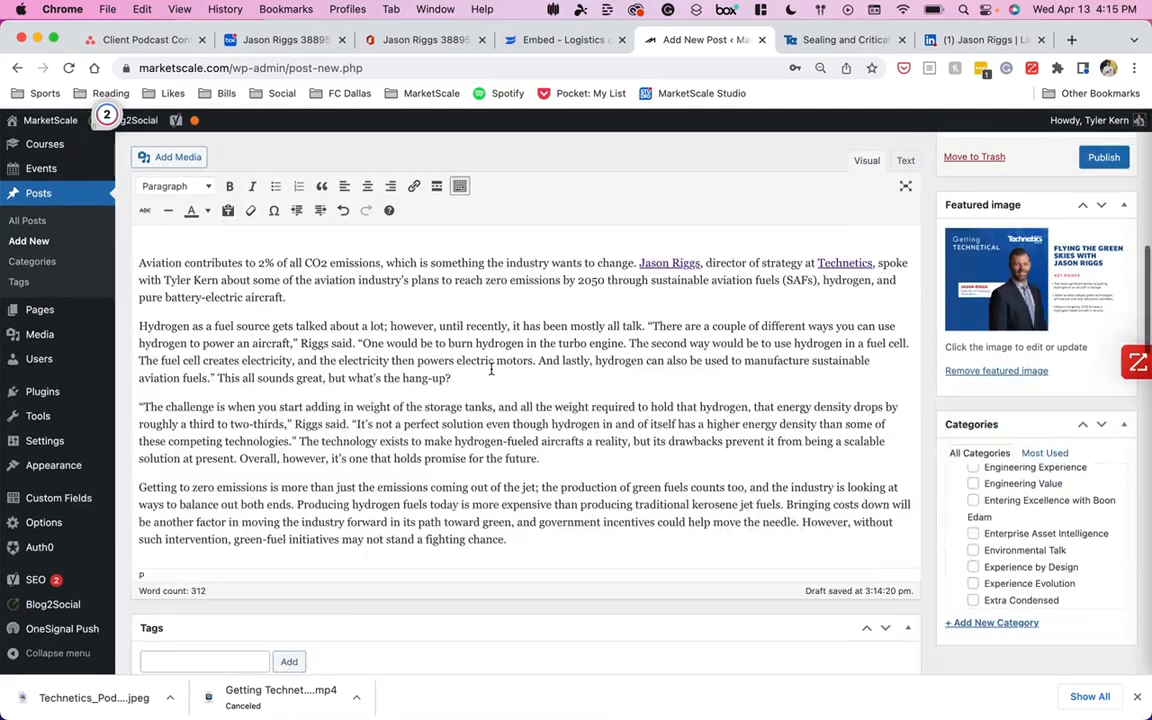
scroll(620, 313, up, 2)
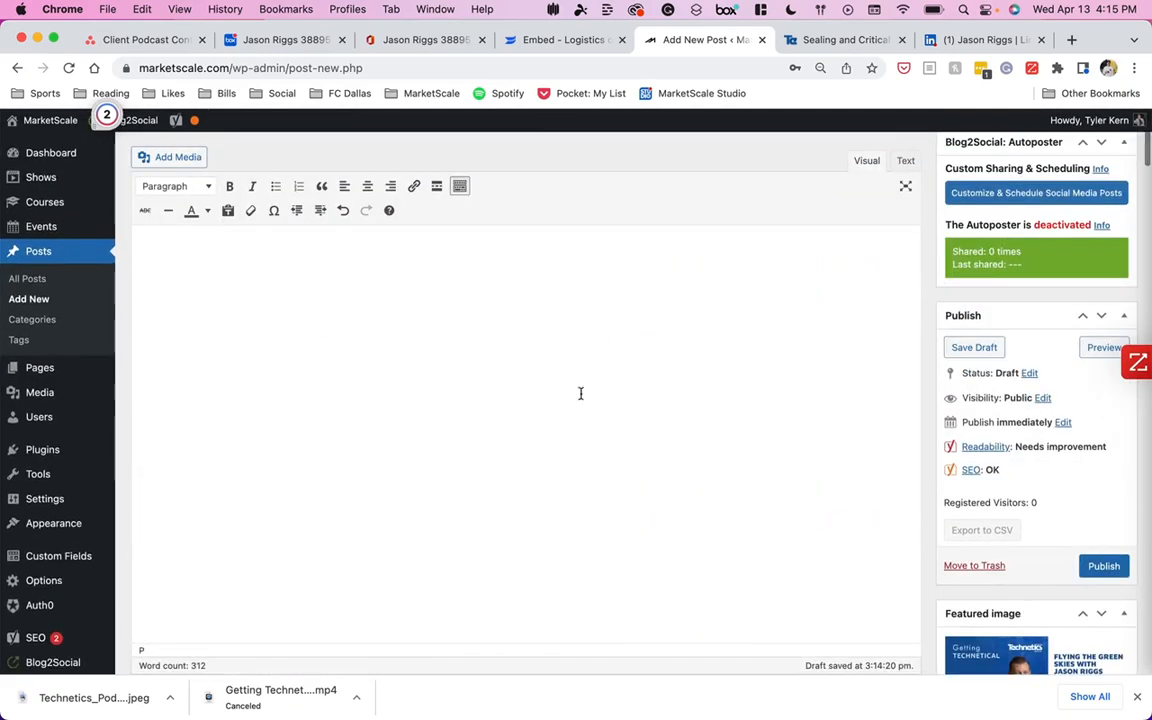
scroll(580, 393, up, 5)
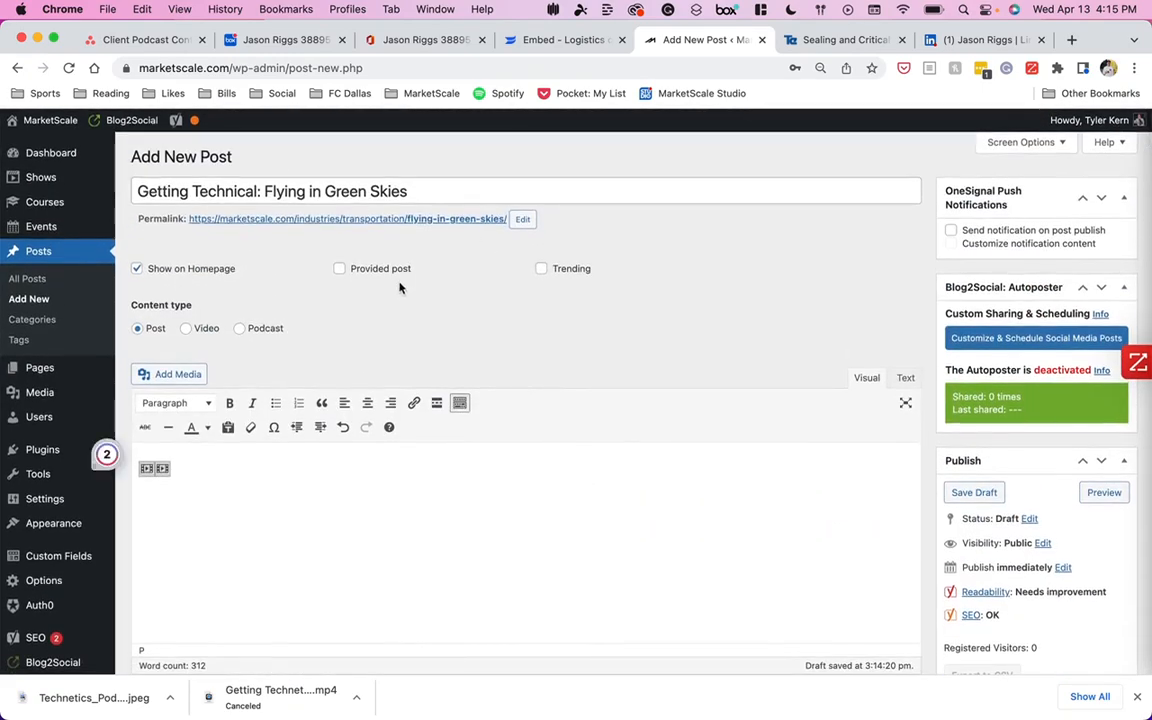
scroll(955, 520, down, 1)
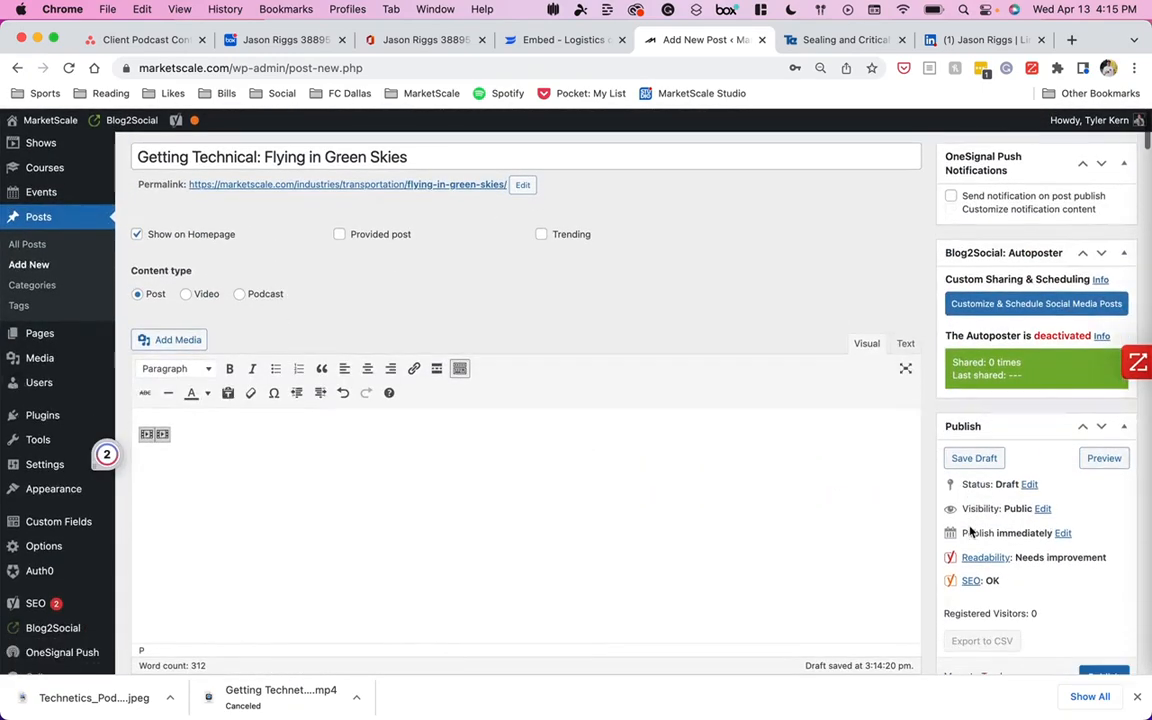
Preview the draft post in a new tab and scroll through it.
click(1109, 466)
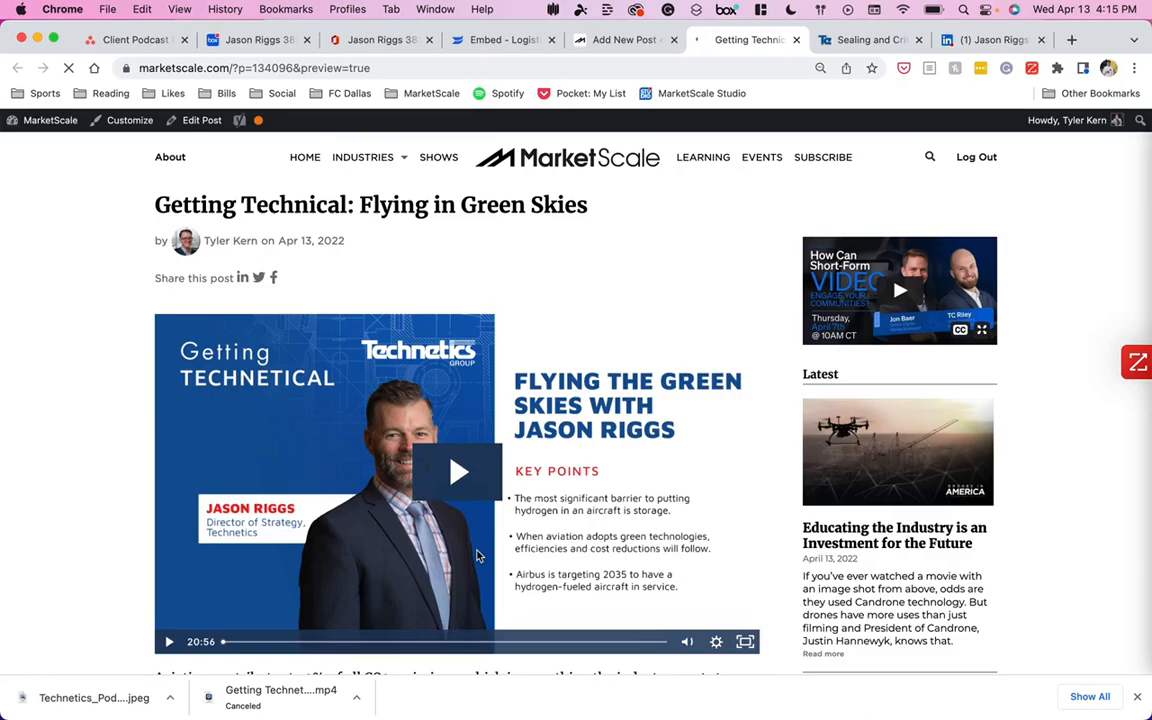
scroll(477, 556, down, 10)
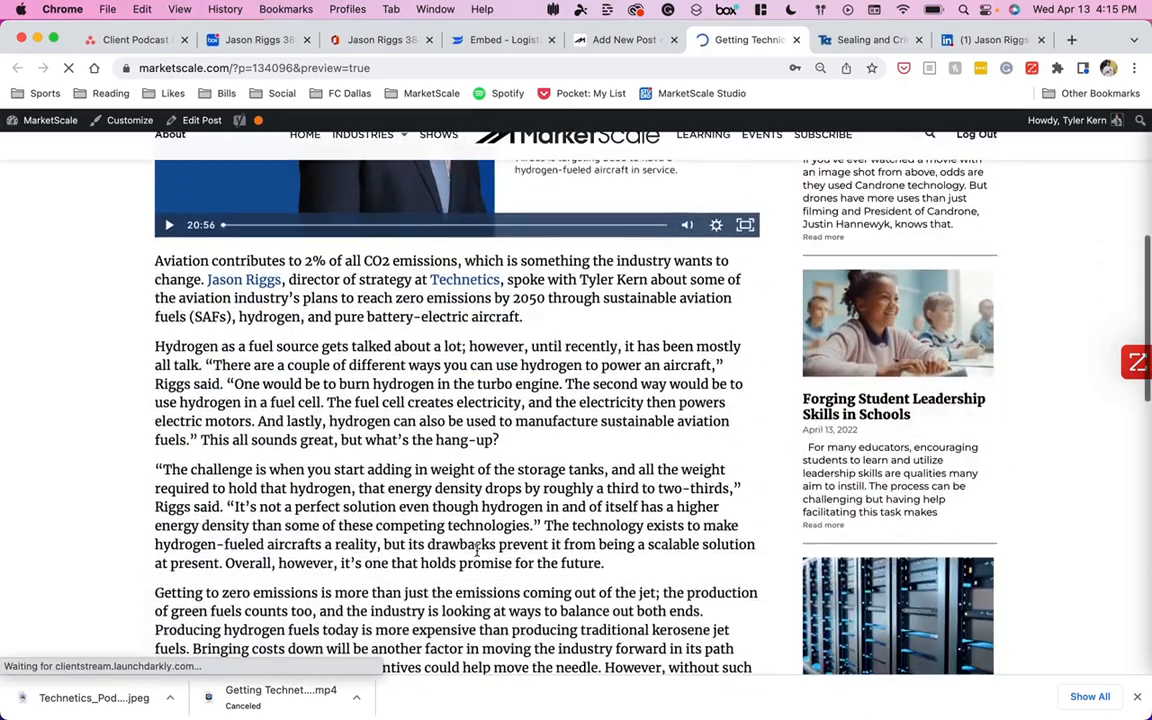
scroll(477, 550, down, 6)
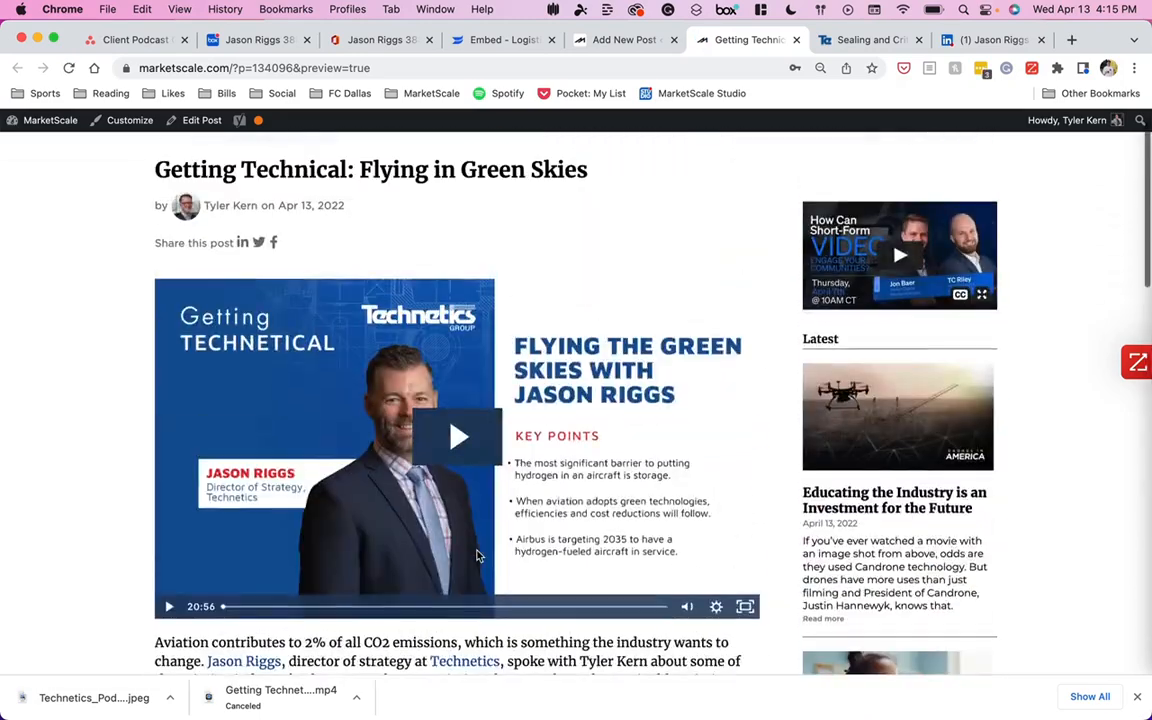
Publish the post 'Getting Technical: Flying in Green Skies' from the editor.
click(650, 41)
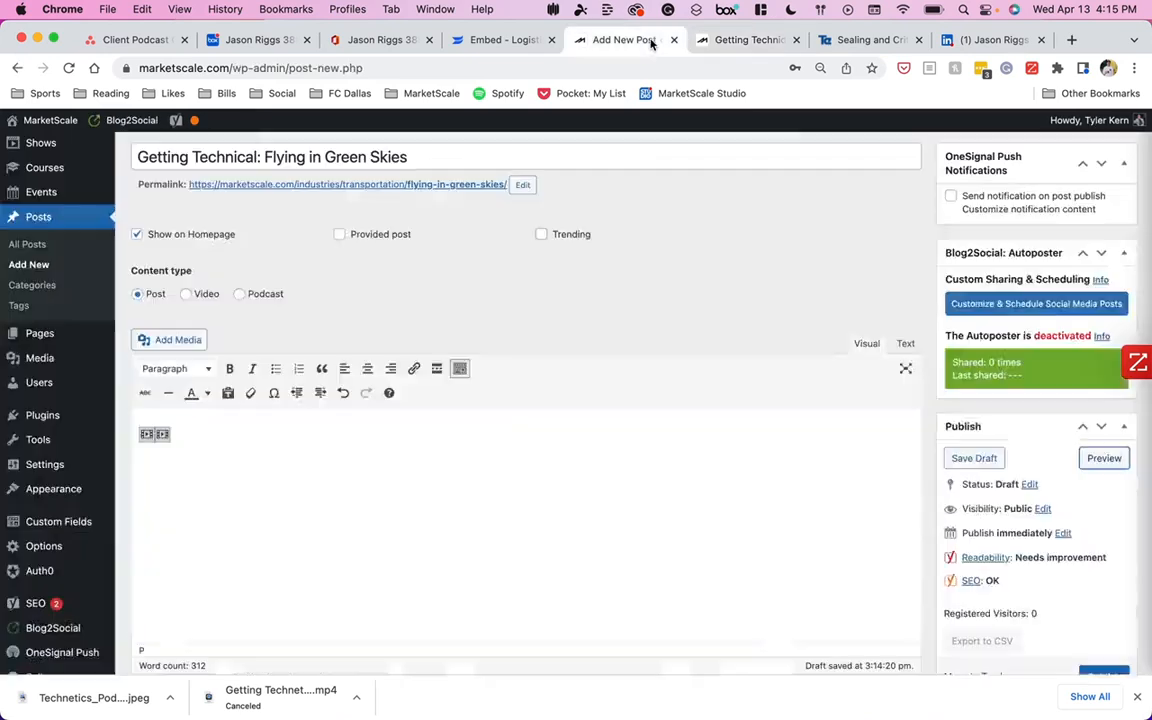
scroll(1062, 584, down, 2)
click(1100, 604)
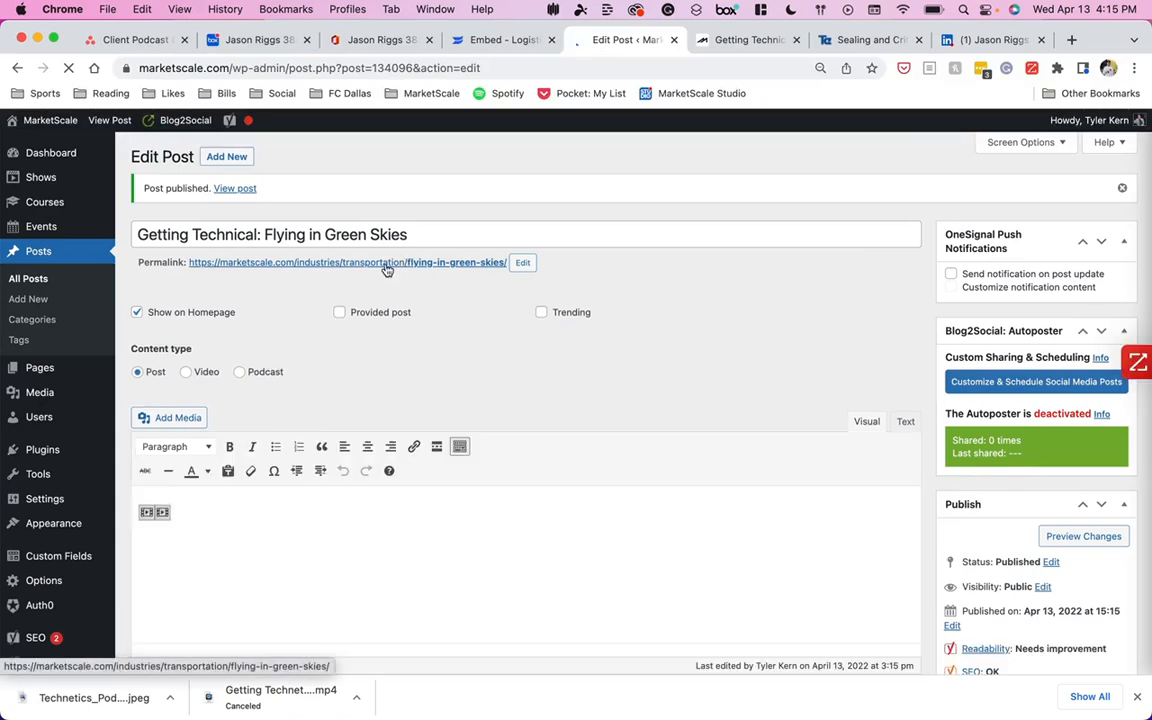
Open the live flying-in-green-skies post and scroll through its title, video and write-up.
click(387, 263)
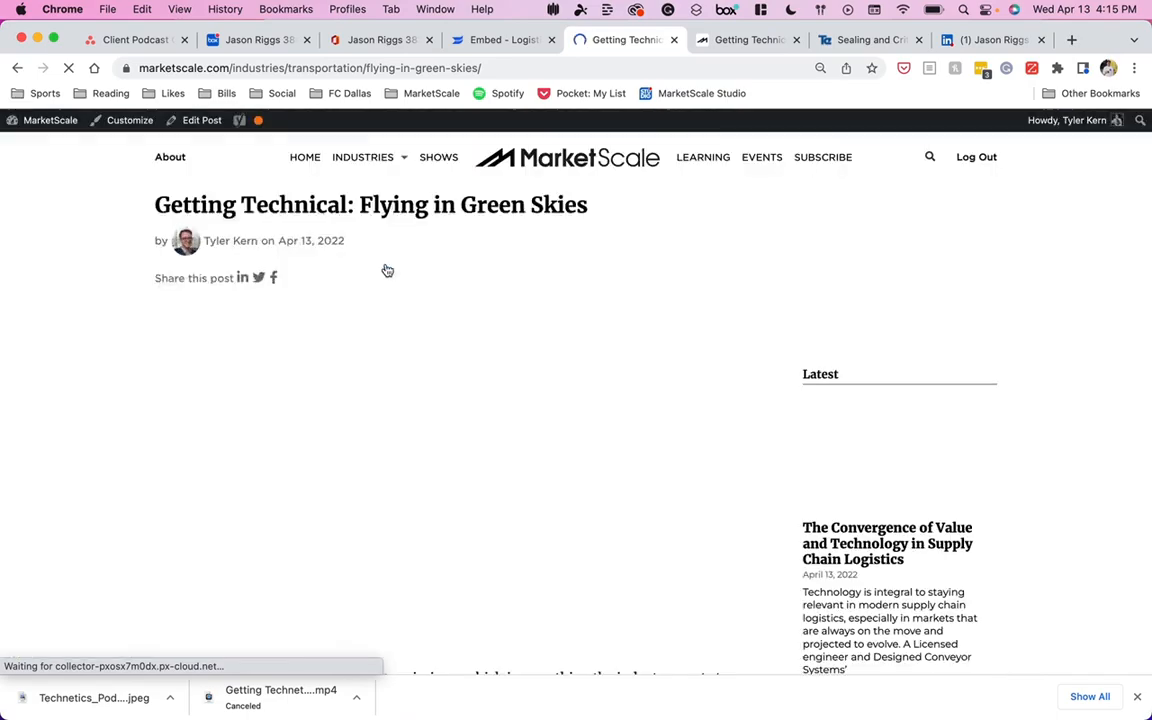
scroll(491, 392, down, 8)
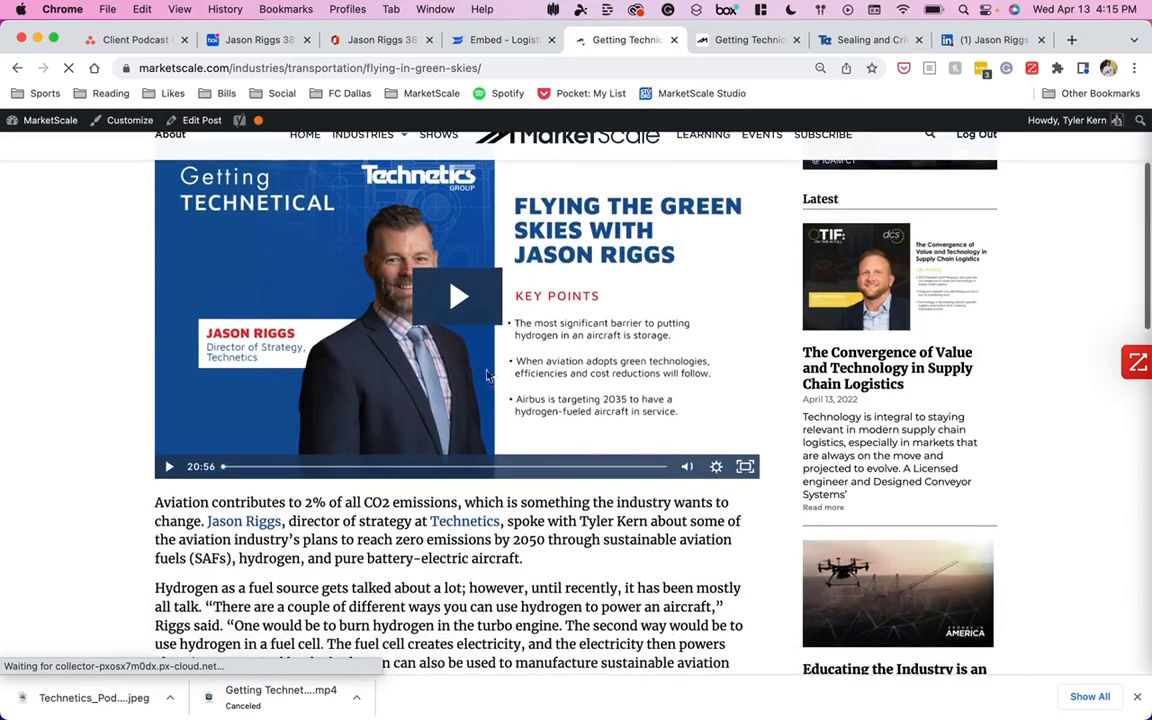
scroll(463, 330, down, 5)
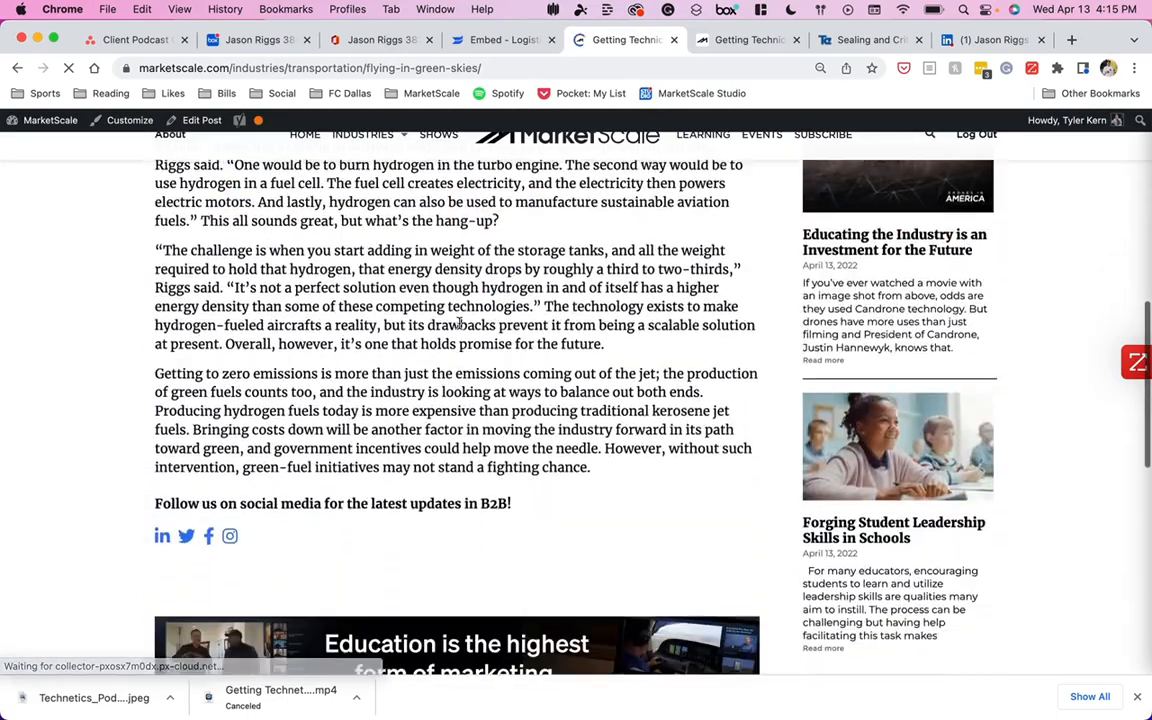
scroll(461, 330, up, 4)
scroll(460, 325, up, 9)
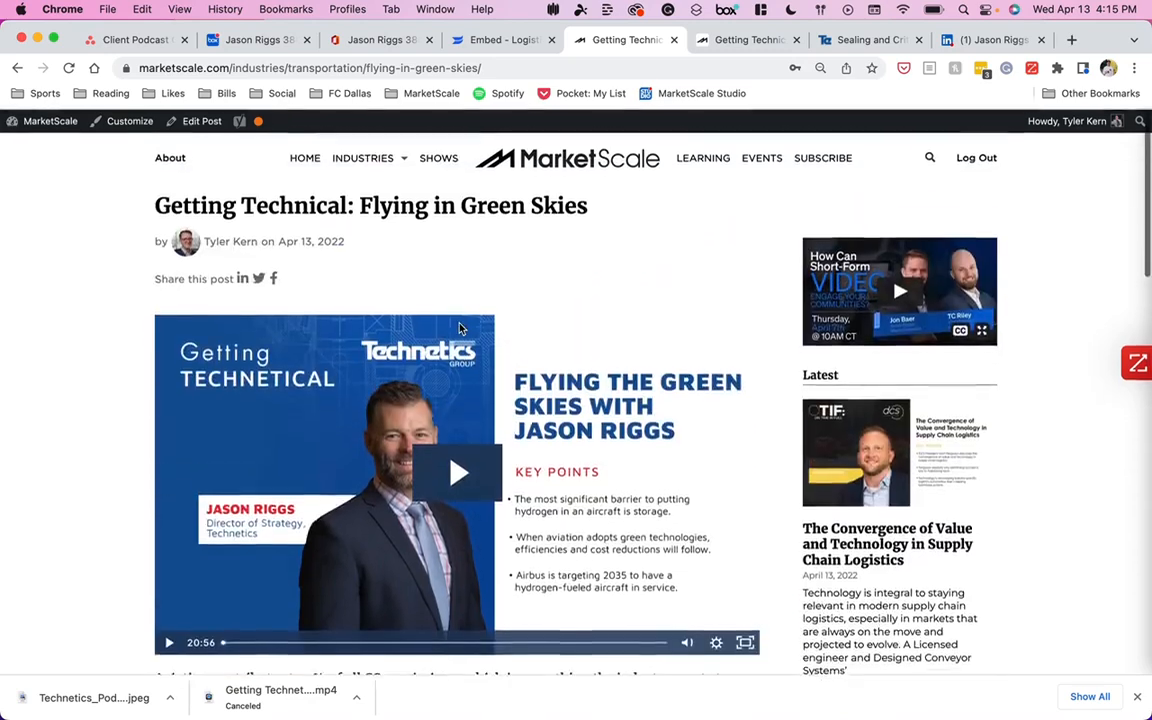
scroll(460, 328, down, 1)
scroll(460, 328, up, 1)
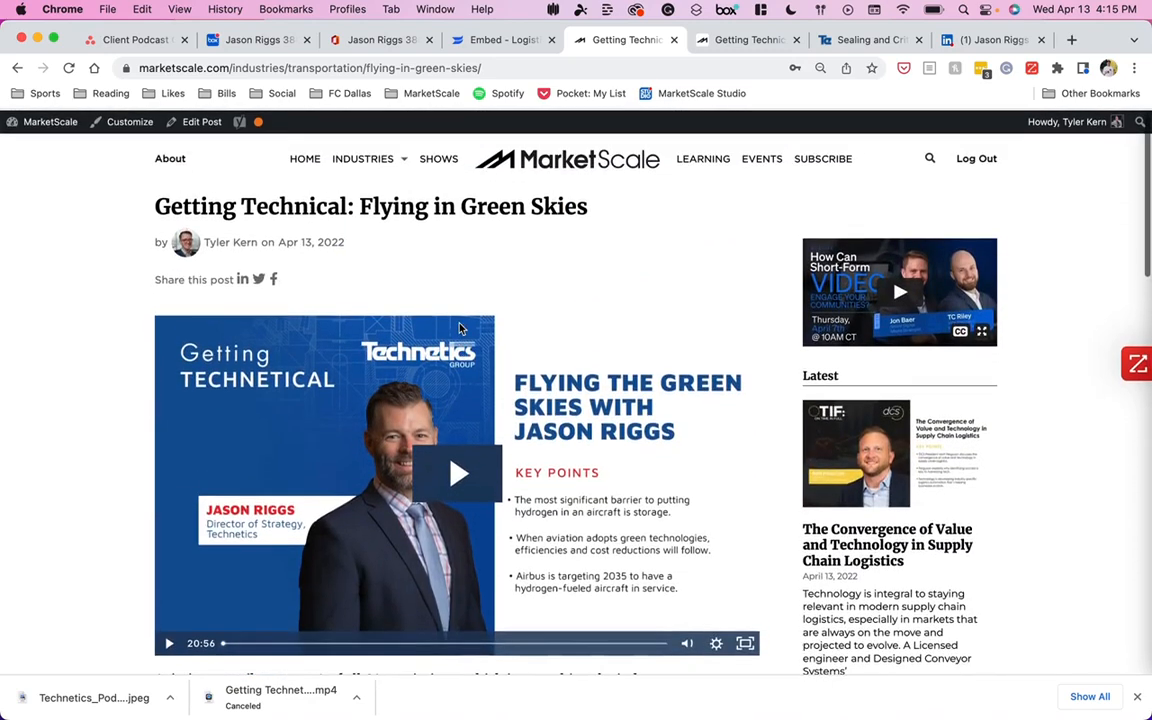
Mark the Asana task Post | DMS (RD+4) as complete.
click(168, 40)
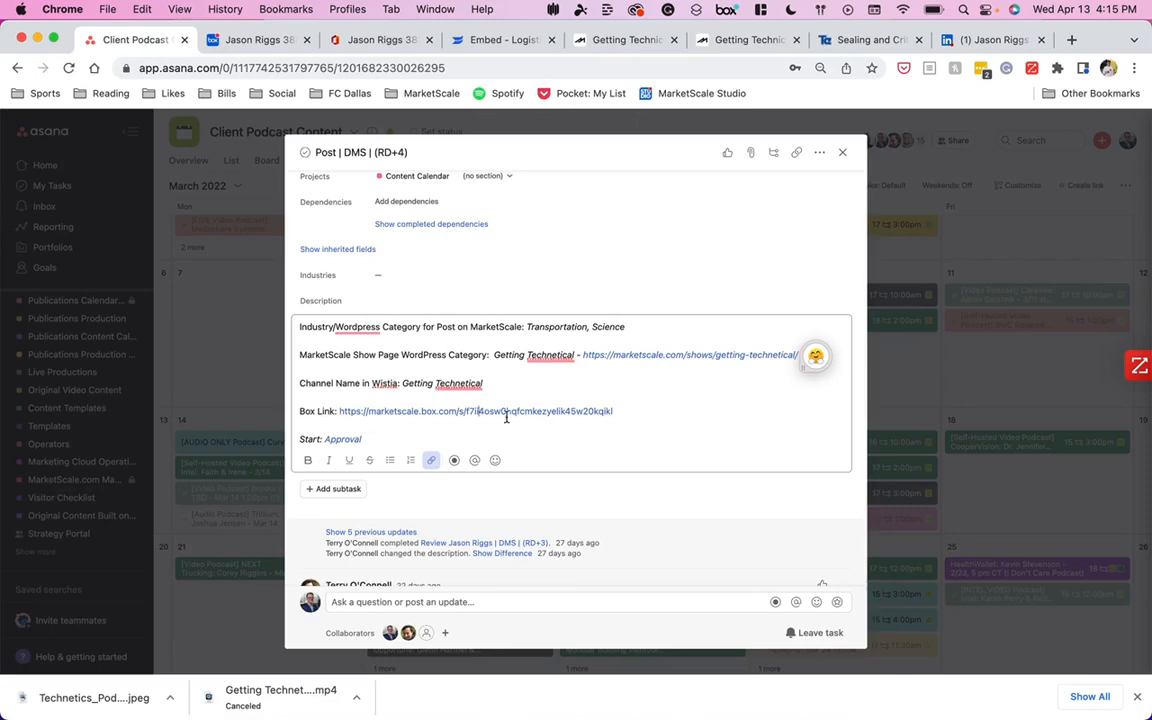
scroll(506, 418, up, 3)
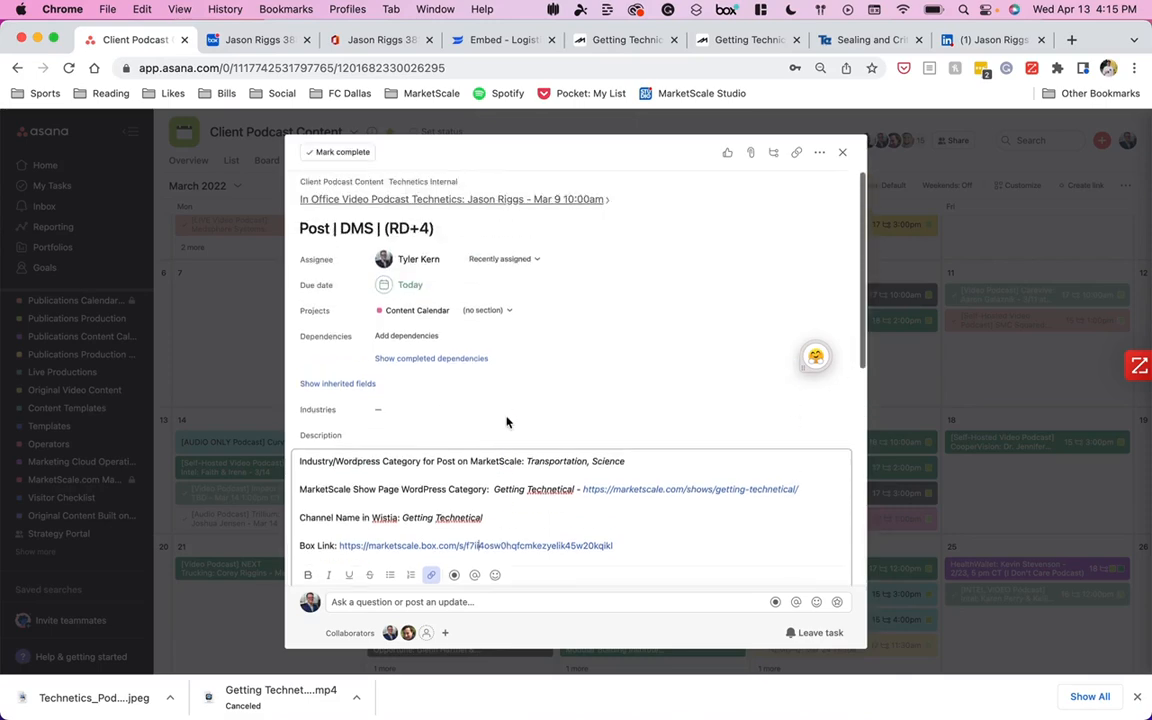
click(338, 155)
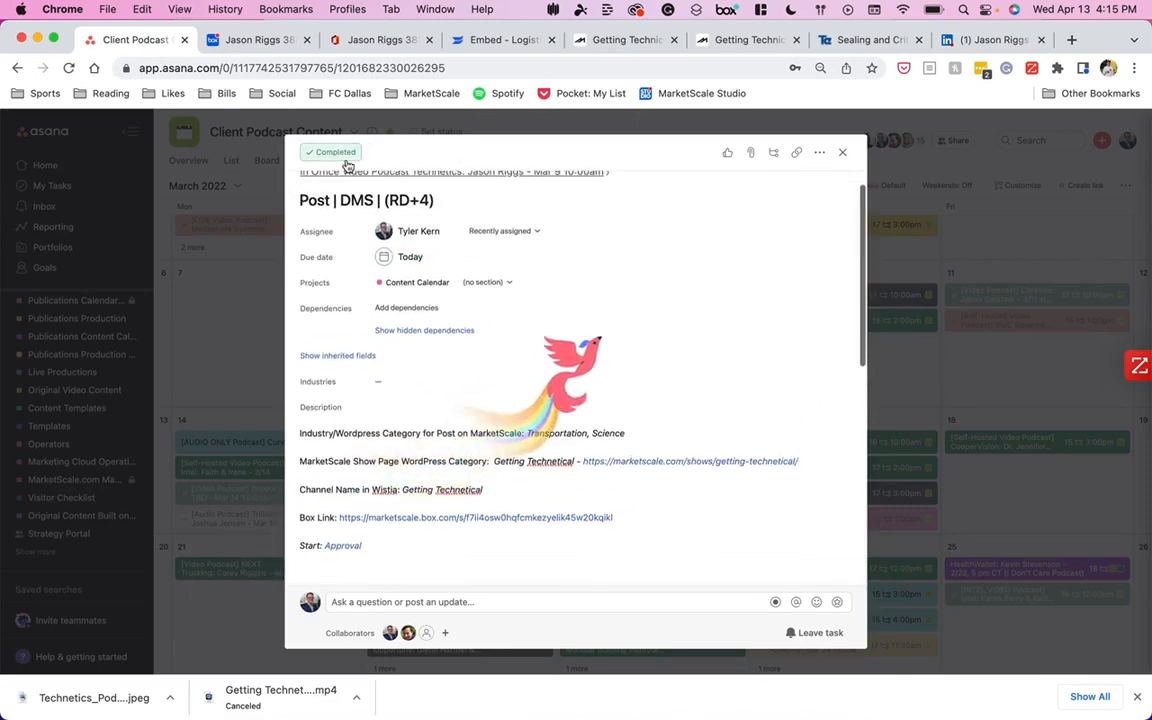
Comment on the task with the published flying-in-green-skies post's URL.
click(765, 40)
click(618, 40)
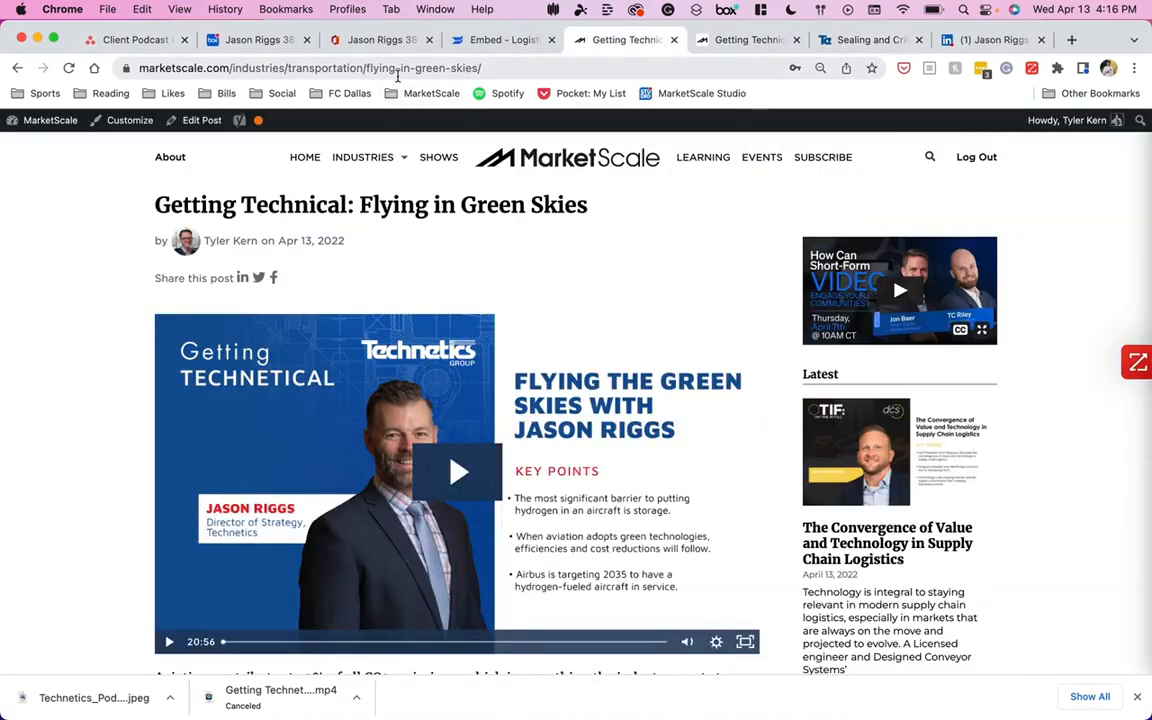
click(397, 74)
key(super+c)
key(super+1)
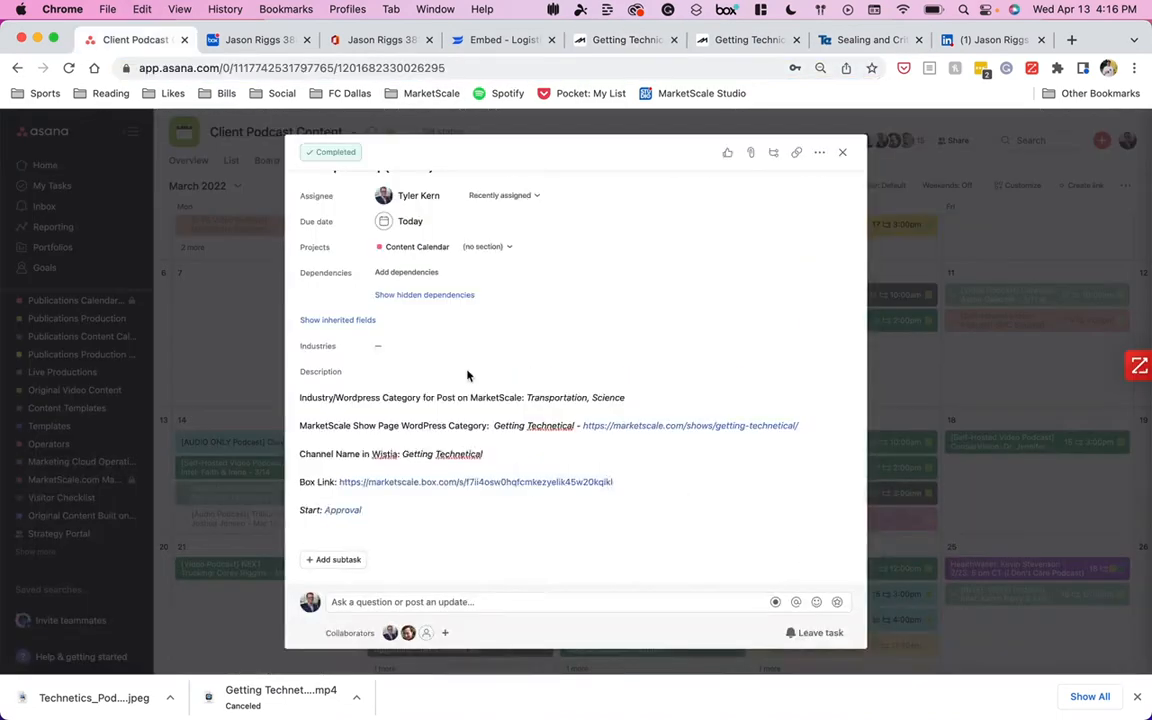
scroll(419, 331, down, 10)
scroll(435, 532, down, 5)
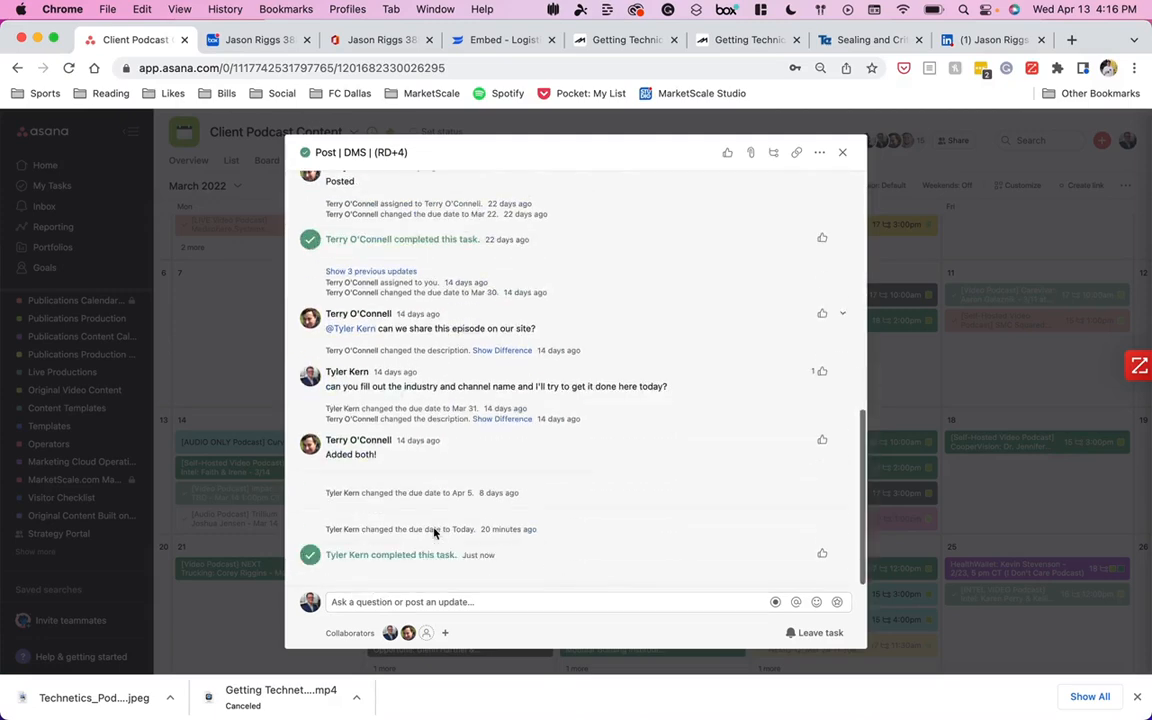
click(365, 601)
key(super+v)
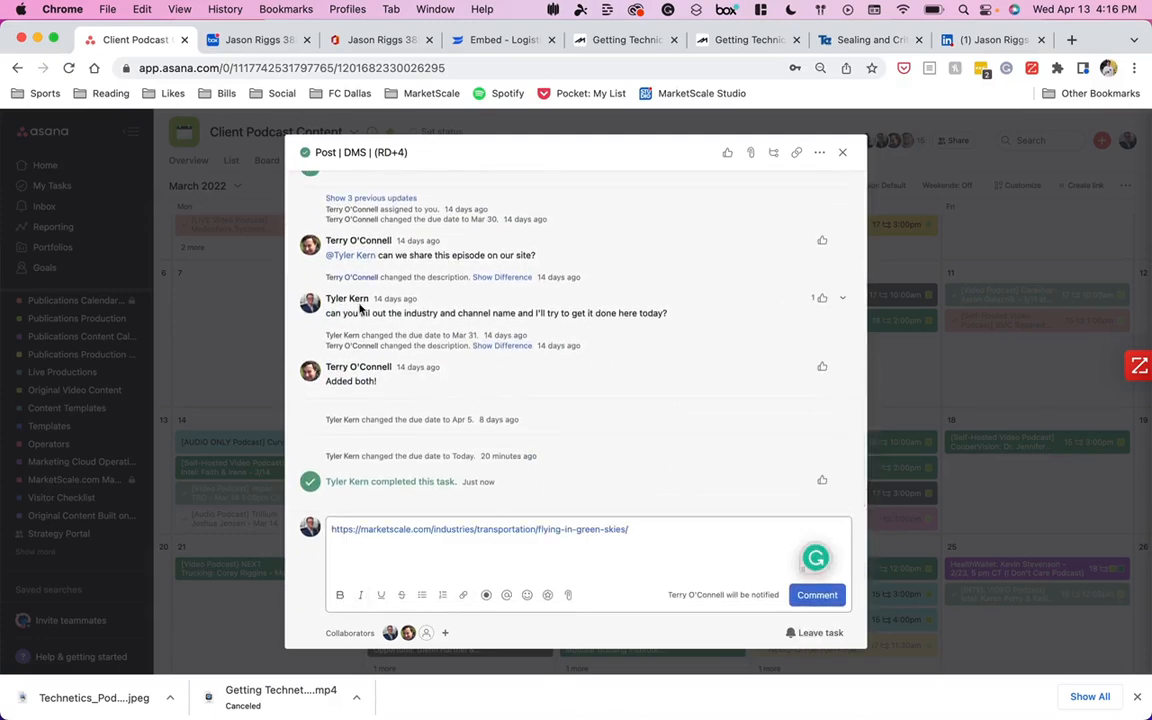
scroll(520, 452, down, 1)
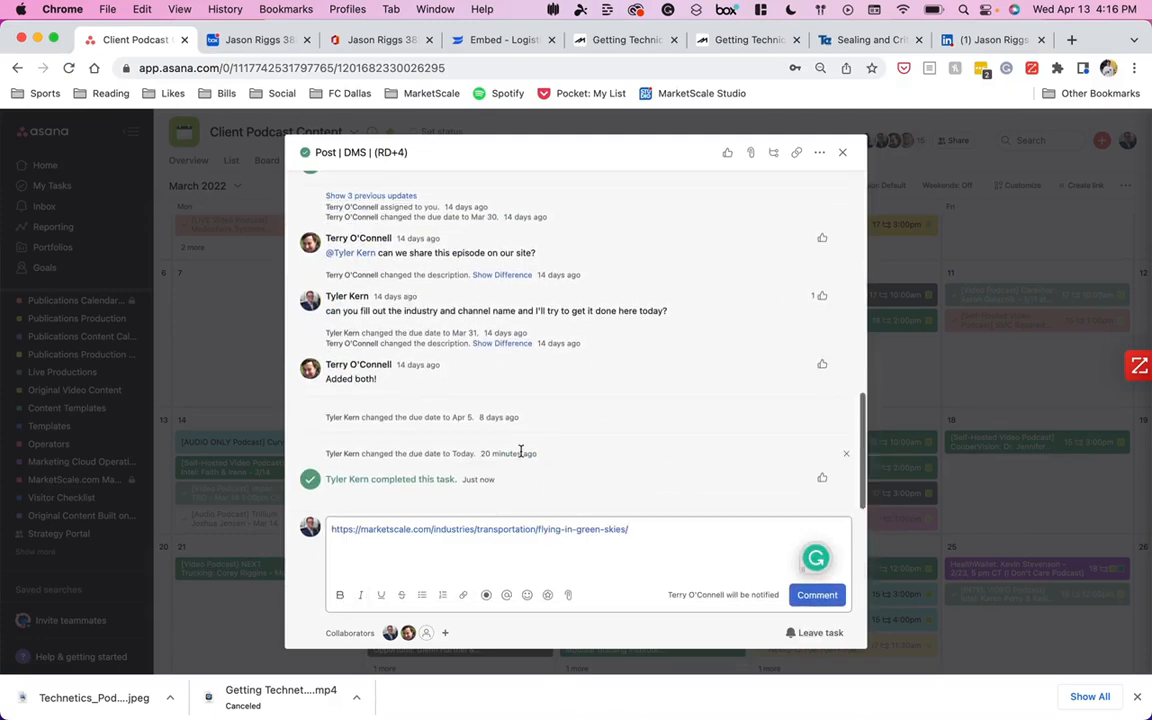
click(815, 594)
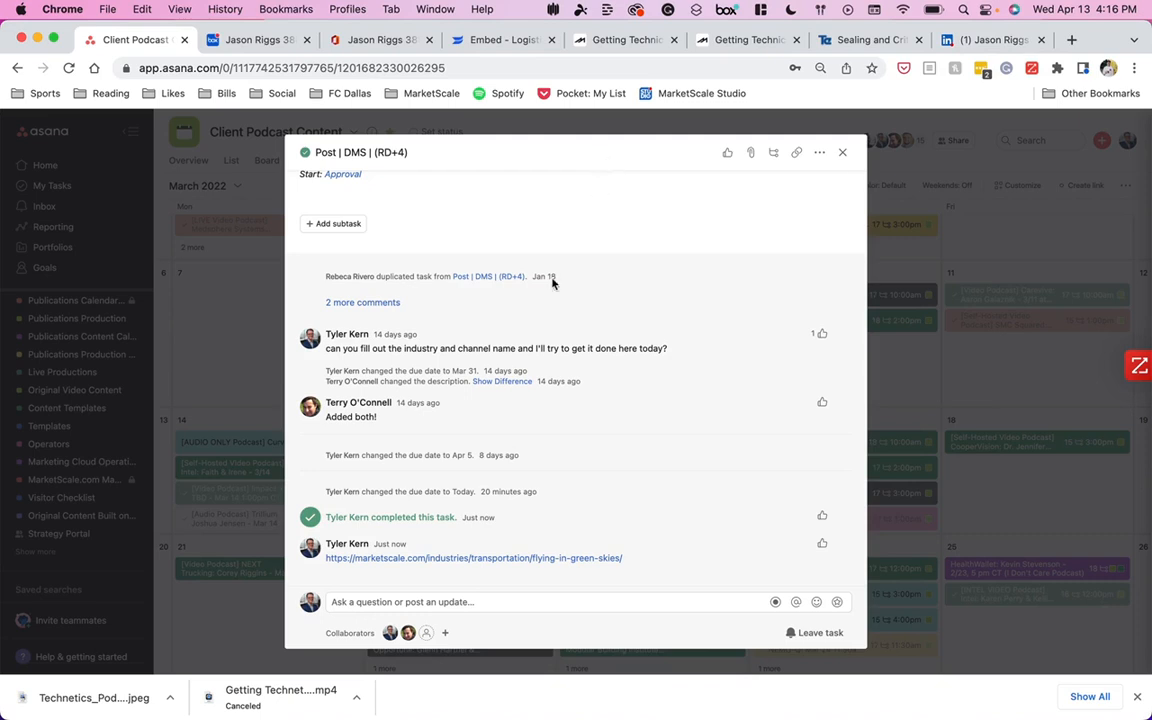
scroll(509, 369, up, 1)
scroll(509, 372, down, 1)
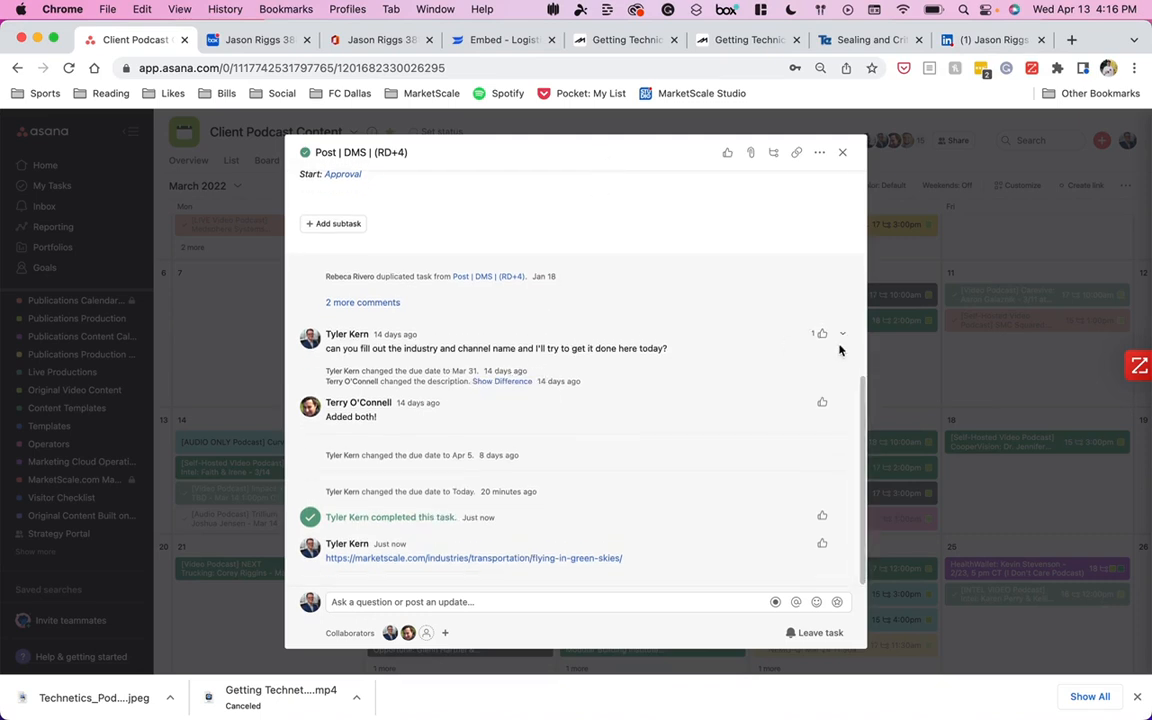